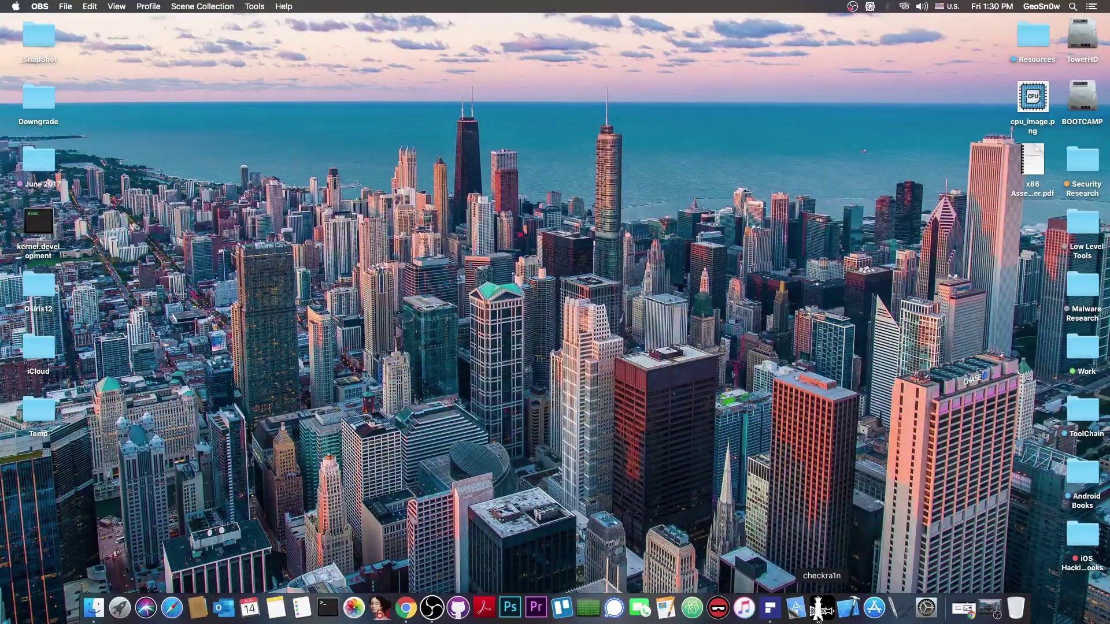
# Launch PDFelement, close its welcome window, and restore Chrome's PDFelement for Mac page
pyautogui.click(770, 606)
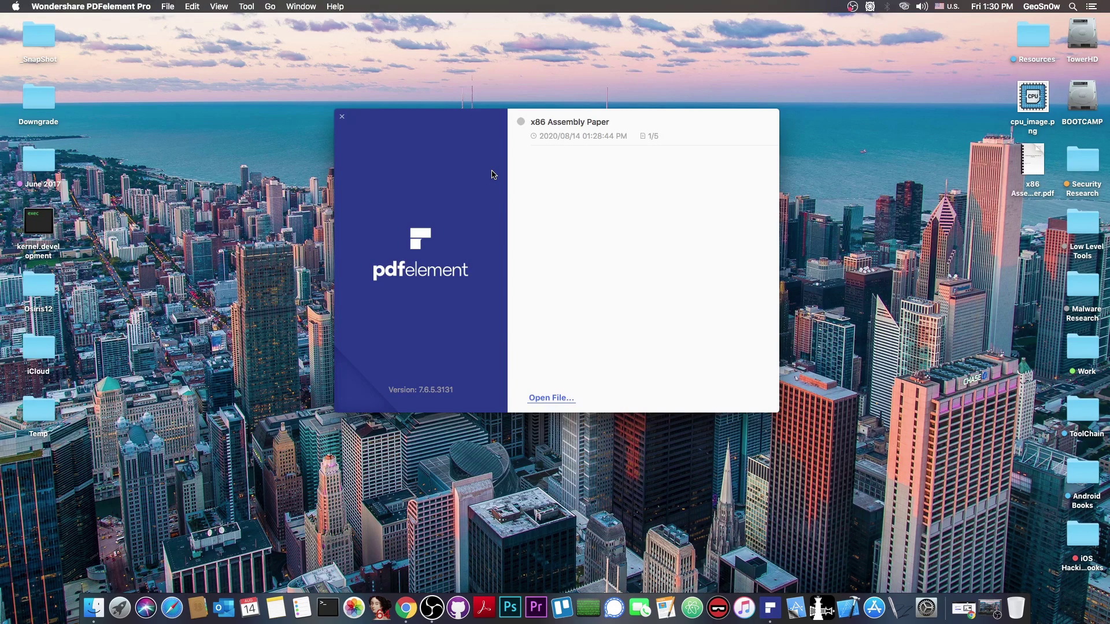
pyautogui.click(342, 118)
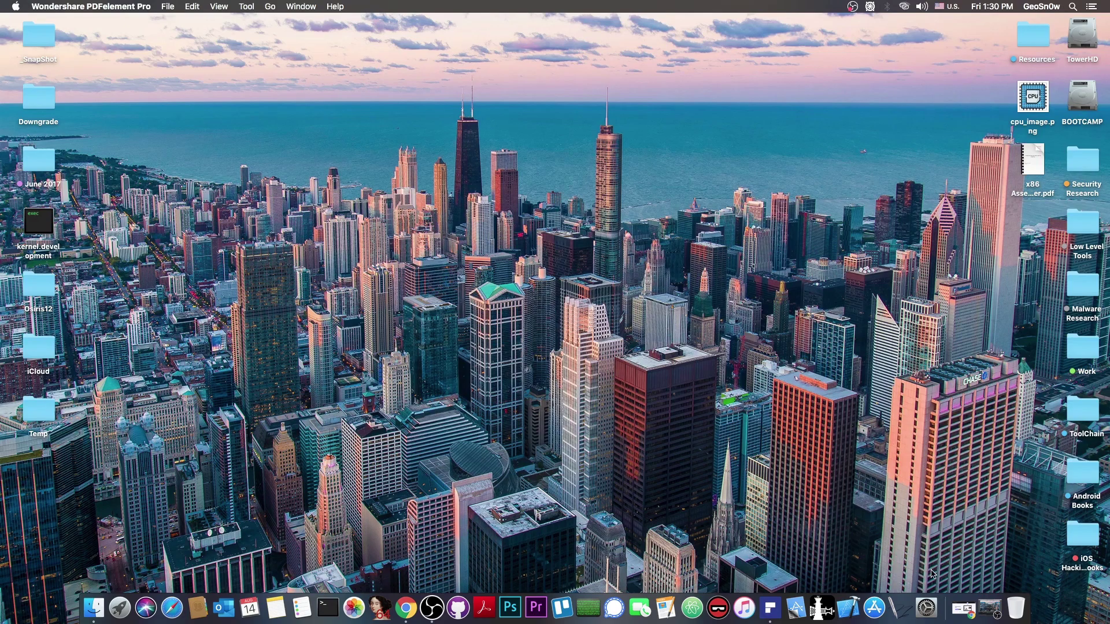
pyautogui.click(962, 608)
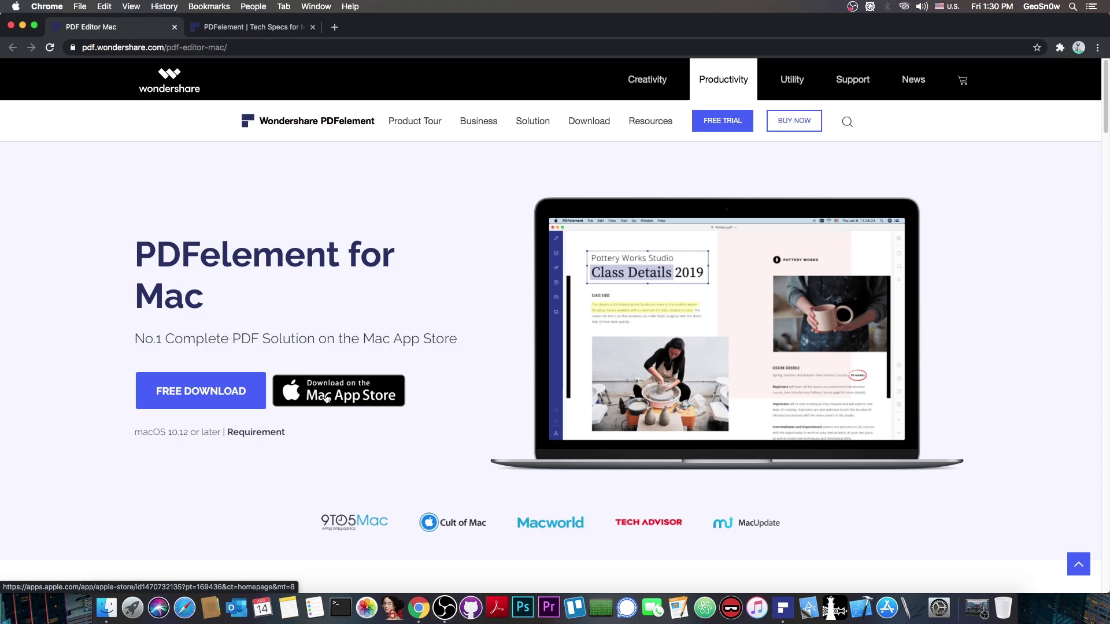
# Minimize the Chrome window with Cmd+M to reveal the desktop
pyautogui.press('super+m')
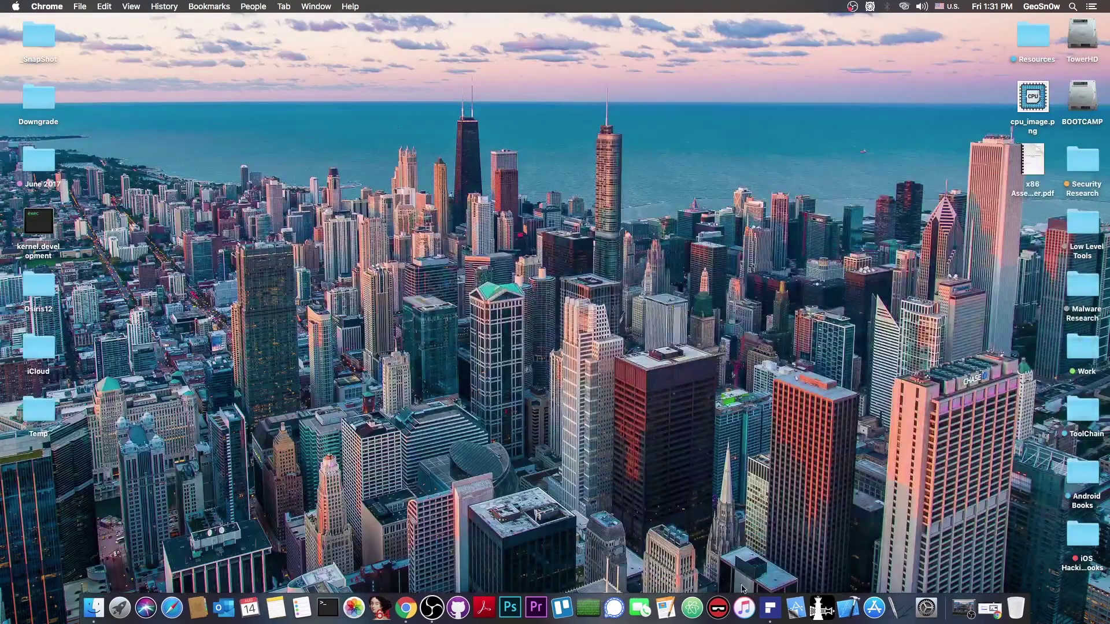
# Open x86 Assembly Paper.pdf from PDFelement's recent files and skim its first pages
pyautogui.click(771, 607)
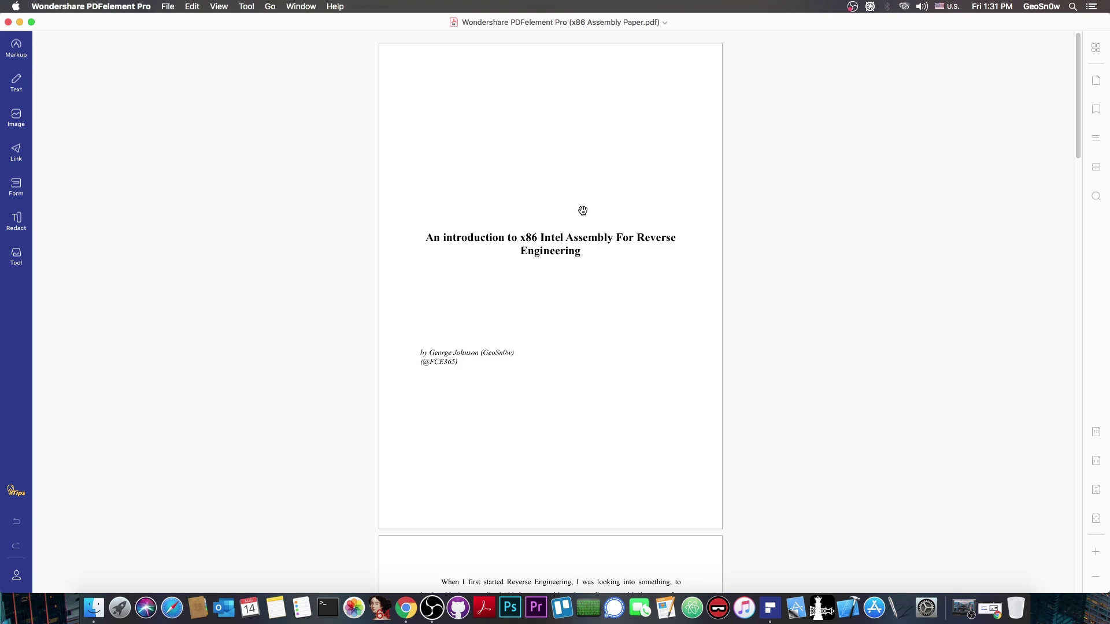
pyautogui.scroll(-2, 879, 174)
pyautogui.scroll(2, 878, 171)
pyautogui.scroll(-15, 627, 285)
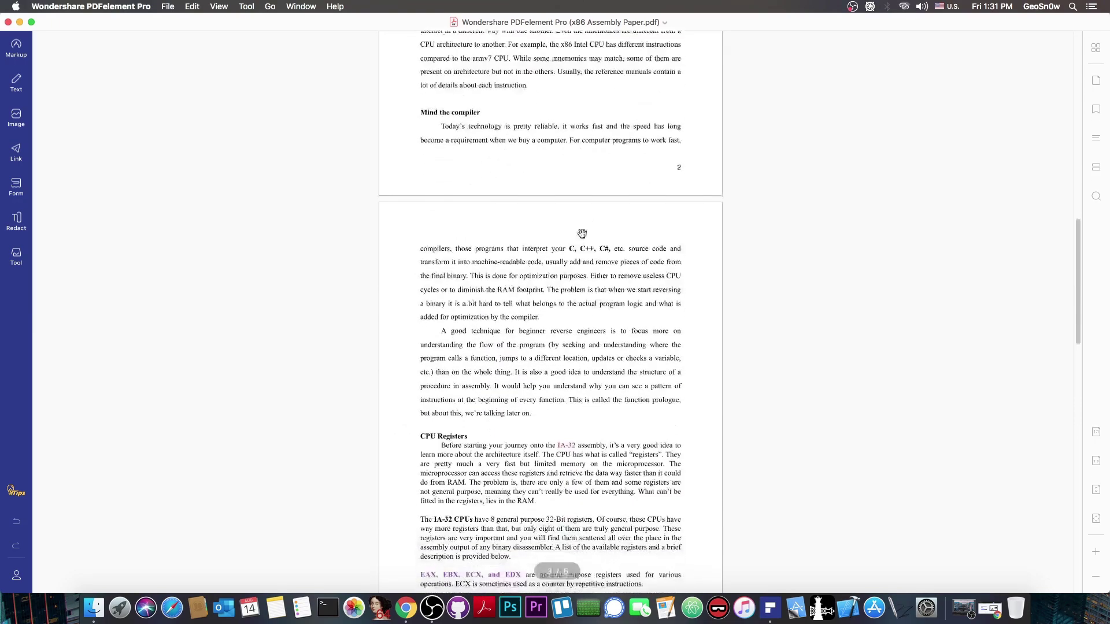
# Minimize the PDFelement window, then select and deselect the x86 PDF on the desktop
pyautogui.click(20, 22)
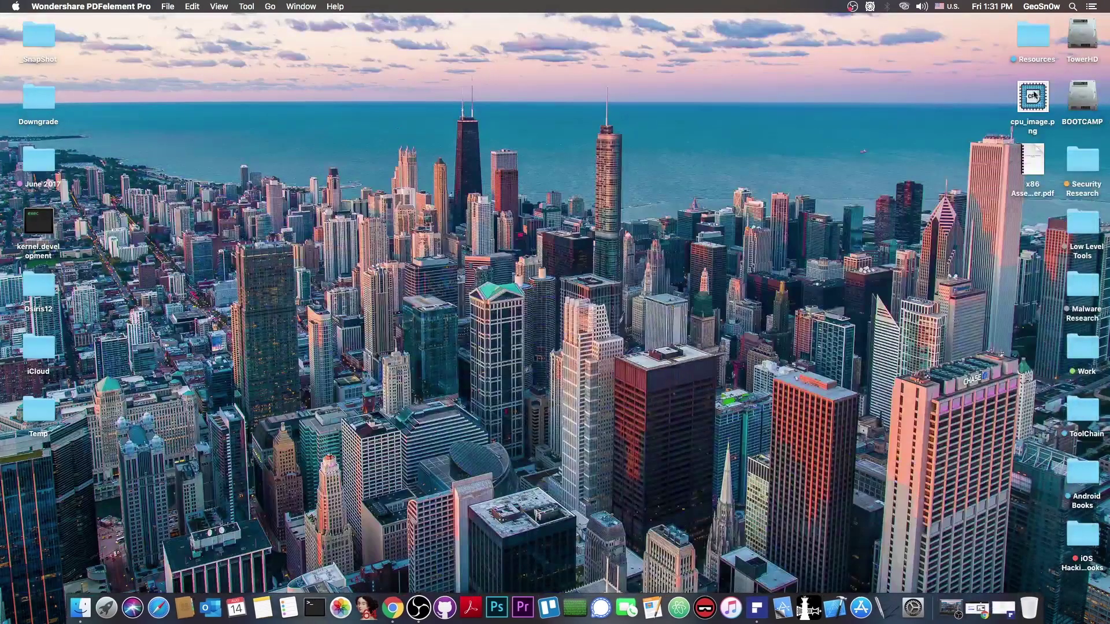
pyautogui.click(1029, 167)
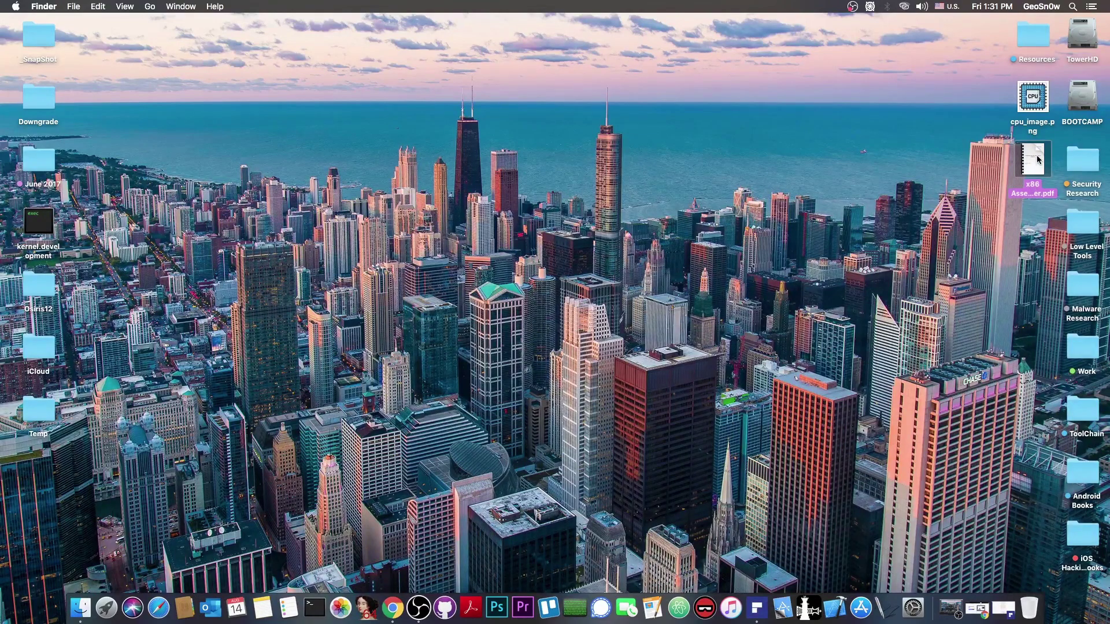
pyautogui.click(917, 370)
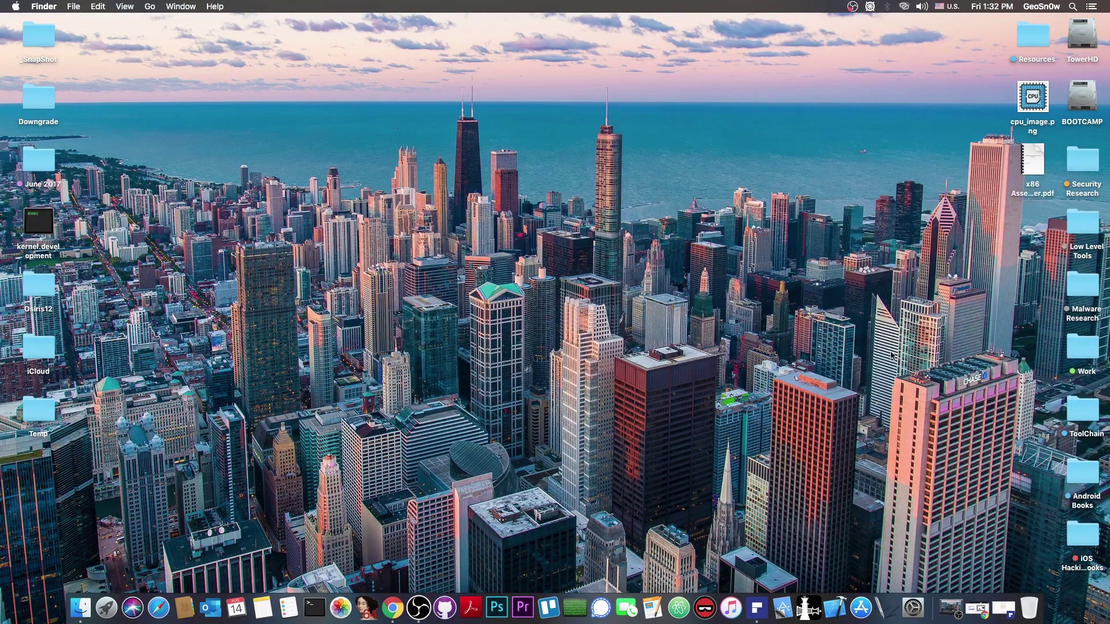
# Restore the x86 Assembly Paper window and zoom in repeatedly on the page 2 text
pyautogui.click(1002, 608)
pyautogui.scroll(15, 783, 387)
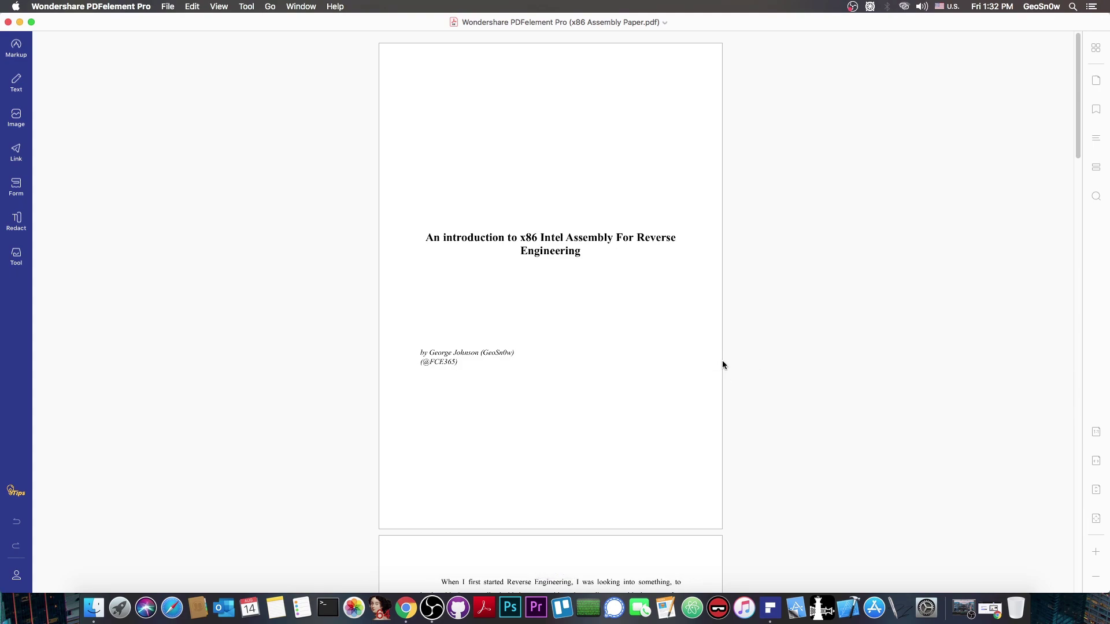
pyautogui.click(1099, 555)
pyautogui.click(1097, 554)
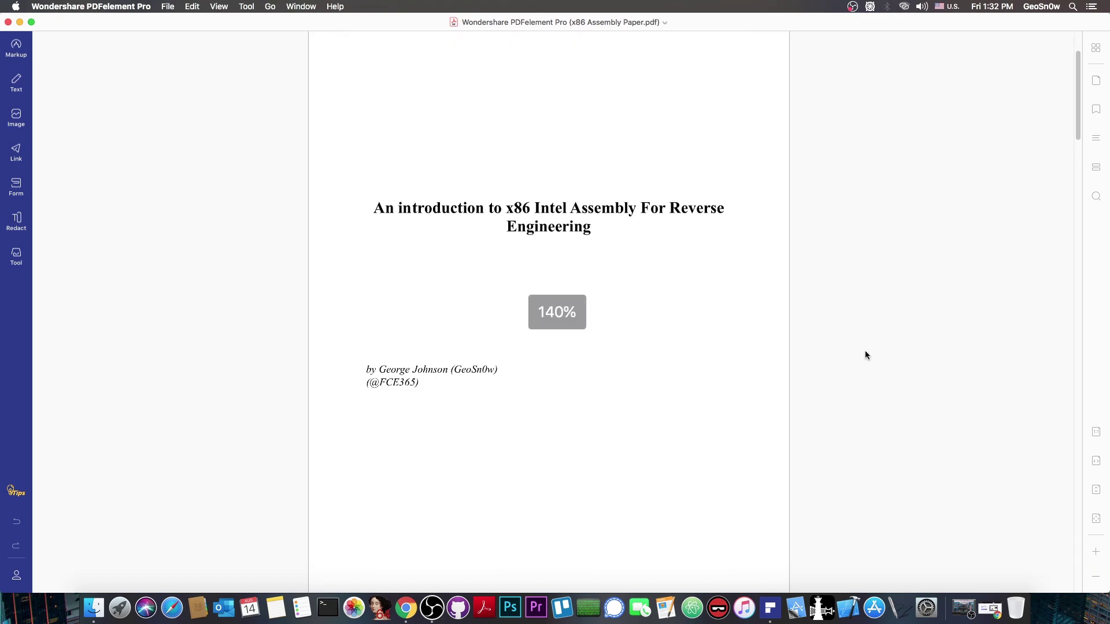
pyautogui.scroll(-3, 861, 363)
pyautogui.click(1096, 554)
pyautogui.click(1095, 554)
pyautogui.click(1094, 555)
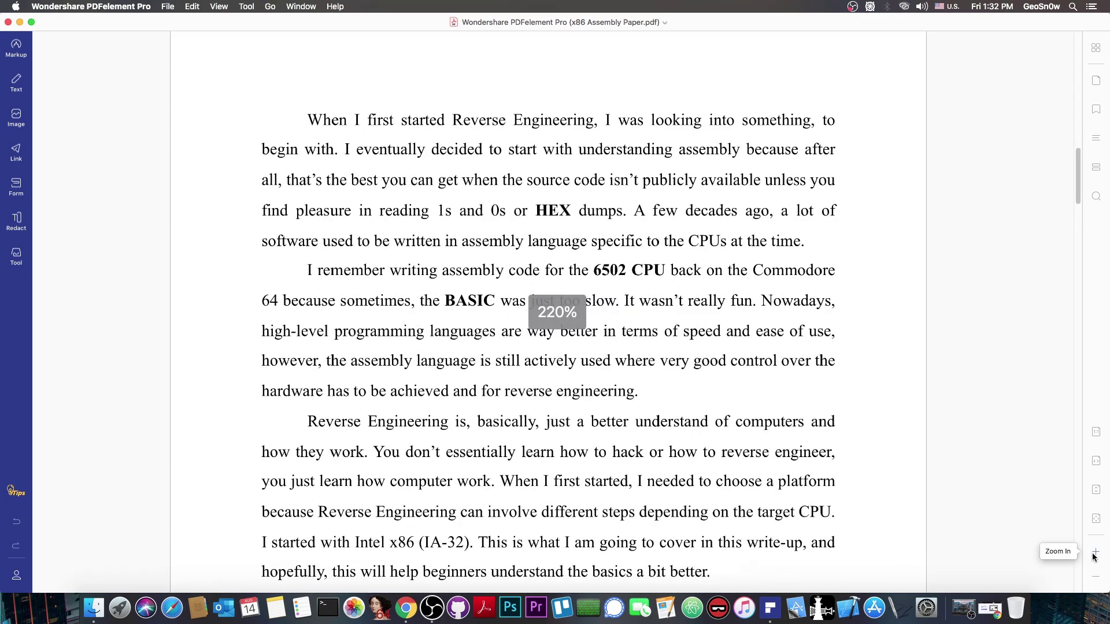
pyautogui.click(1094, 555)
pyautogui.click(1094, 556)
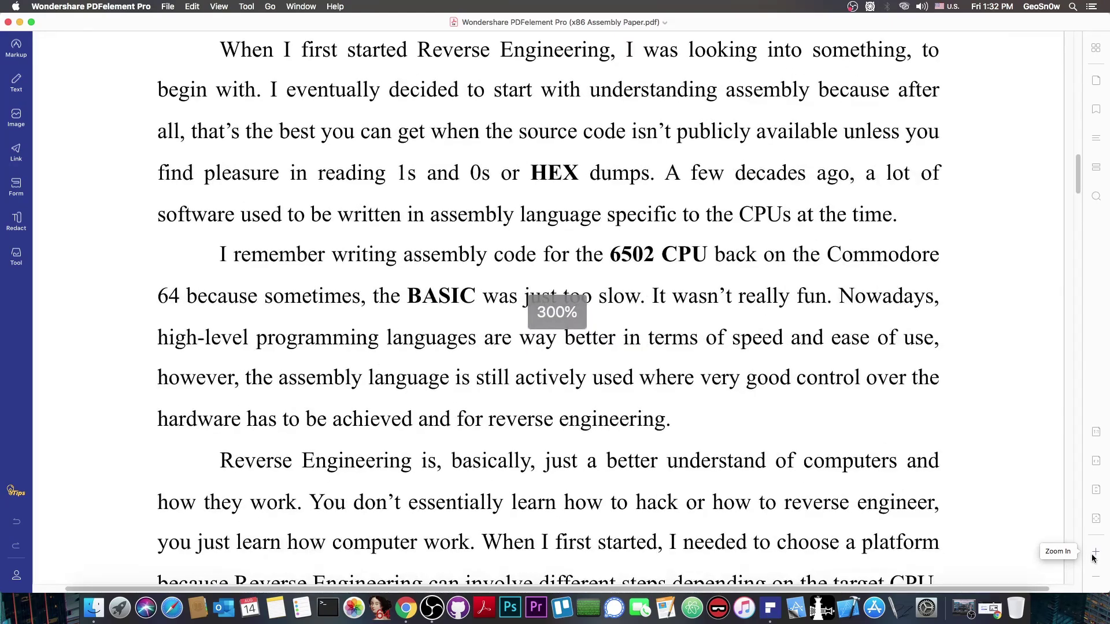
# Zoom back out to 200% and switch to the five-page thumbnail organizer view
pyautogui.click(1096, 576)
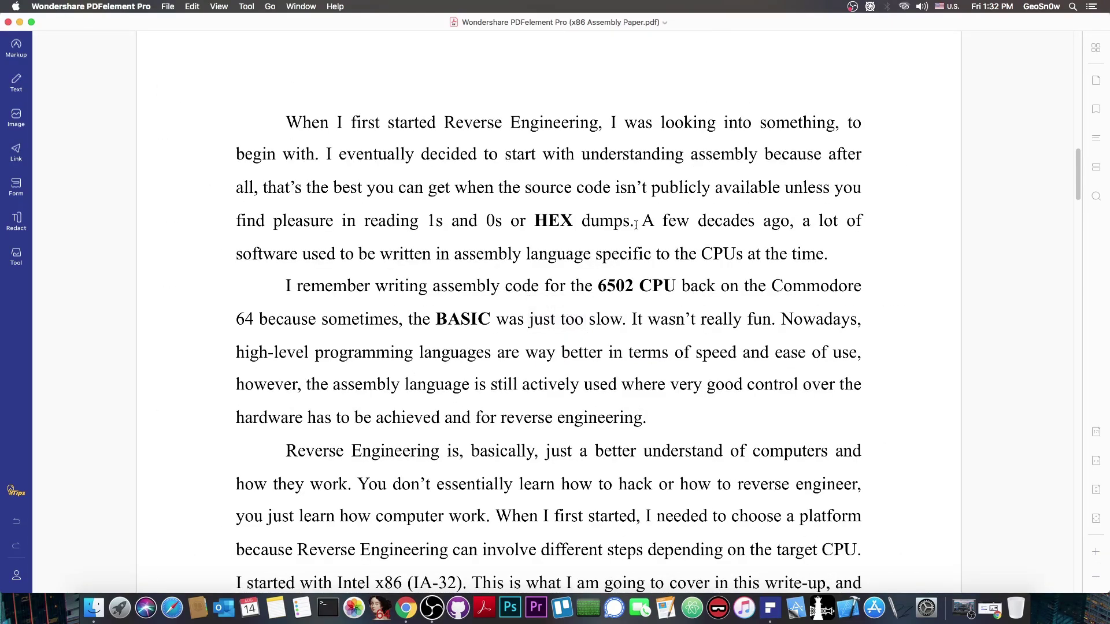
pyautogui.scroll(-2, 595, 258)
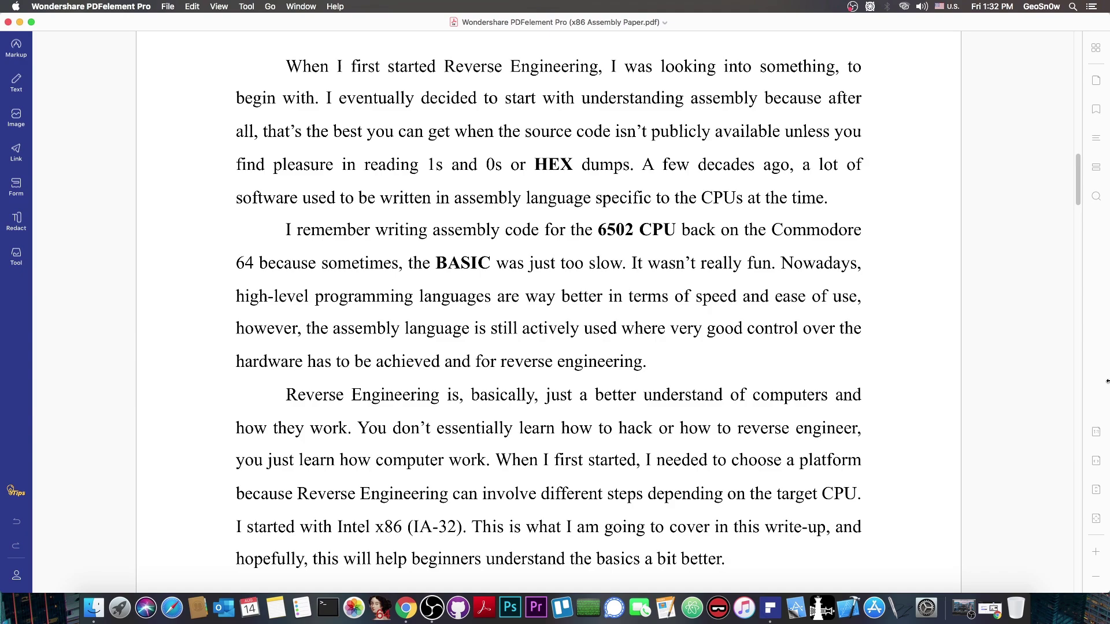
pyautogui.click(1095, 576)
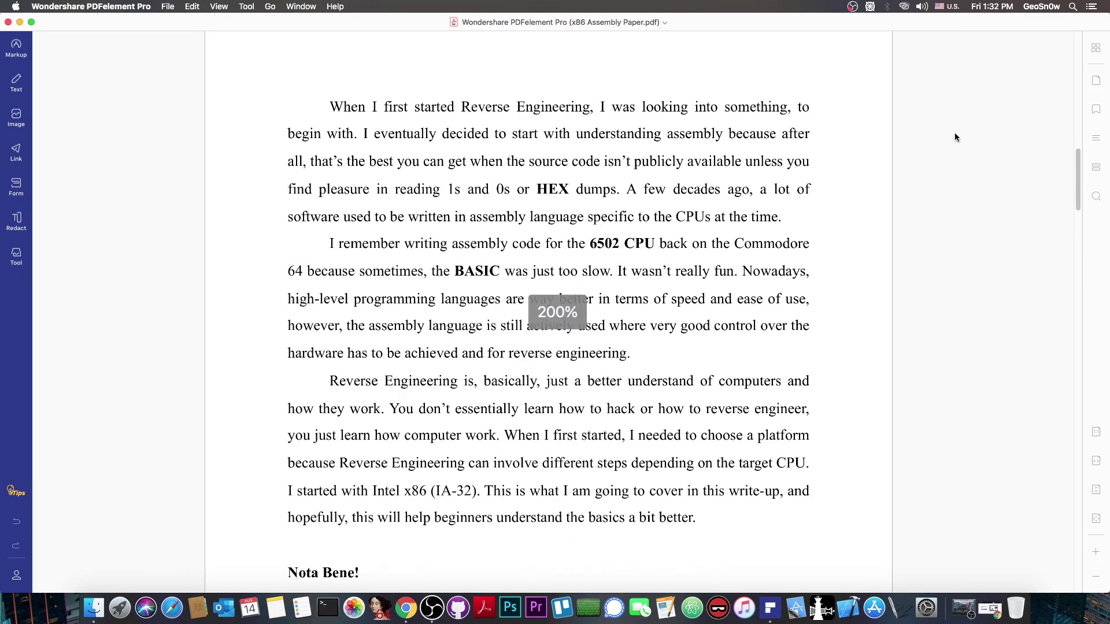
pyautogui.click(1097, 49)
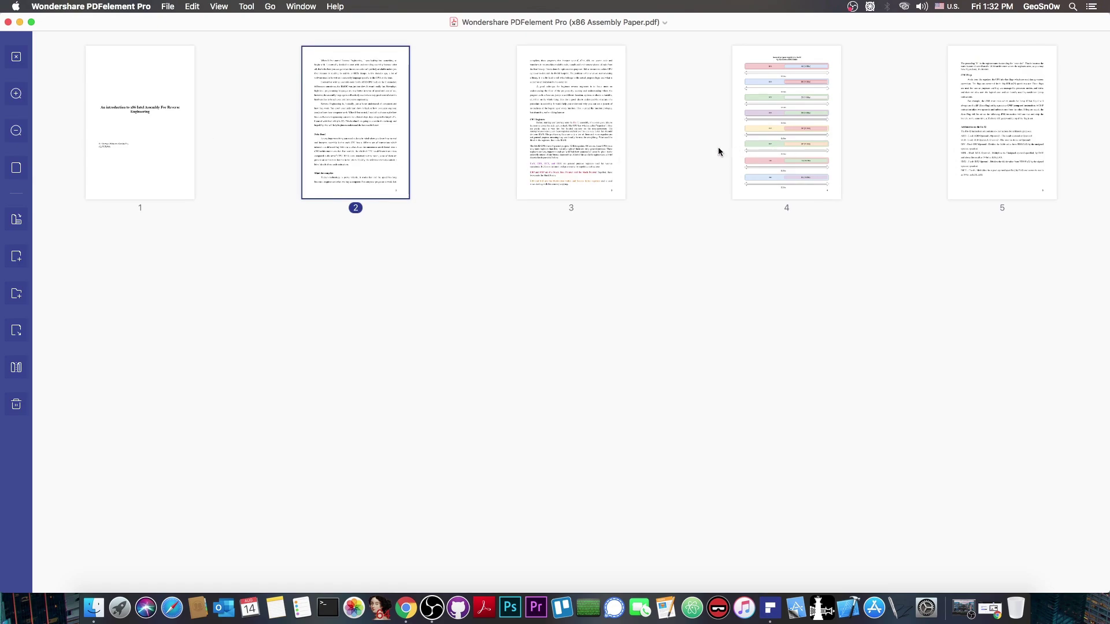
# Select pages 3, 4 and 1 in the organizer, opening and dismissing page 1's options menu
pyautogui.click(559, 155)
pyautogui.click(760, 141)
pyautogui.click(172, 153)
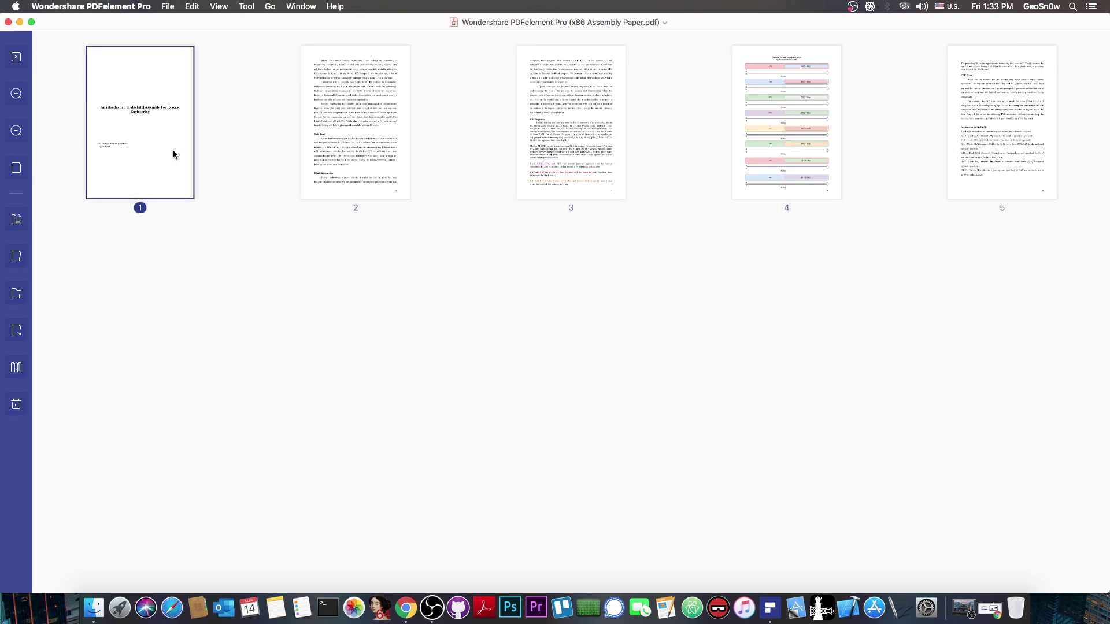
pyautogui.rightClick(171, 149)
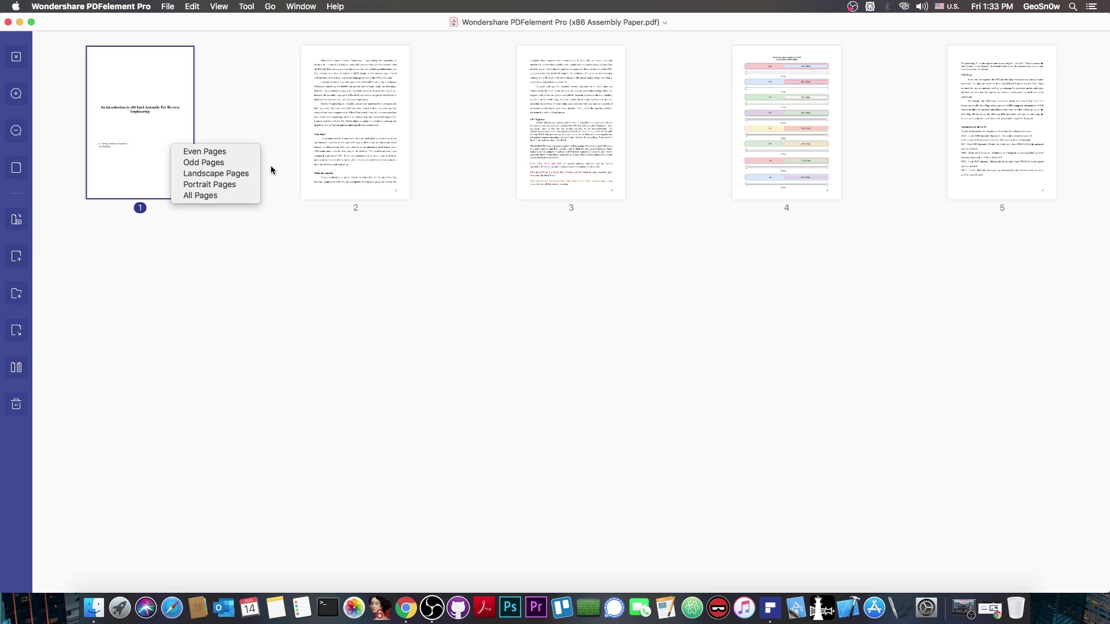
pyautogui.click(243, 270)
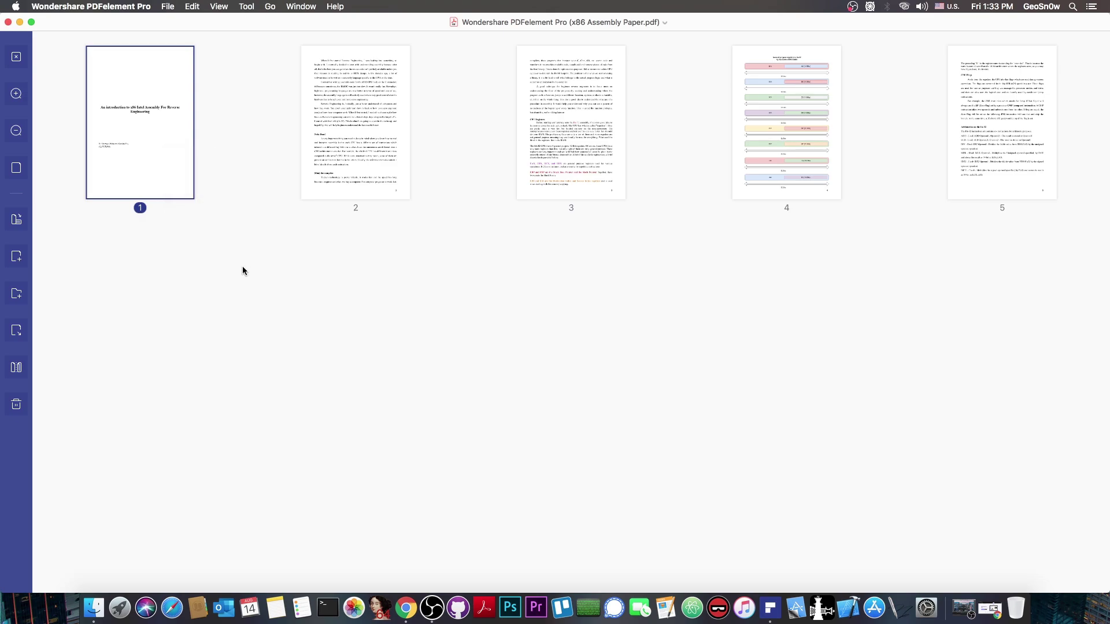
# Select page 5 and insert a blank page after it, making six pages
pyautogui.click(1023, 149)
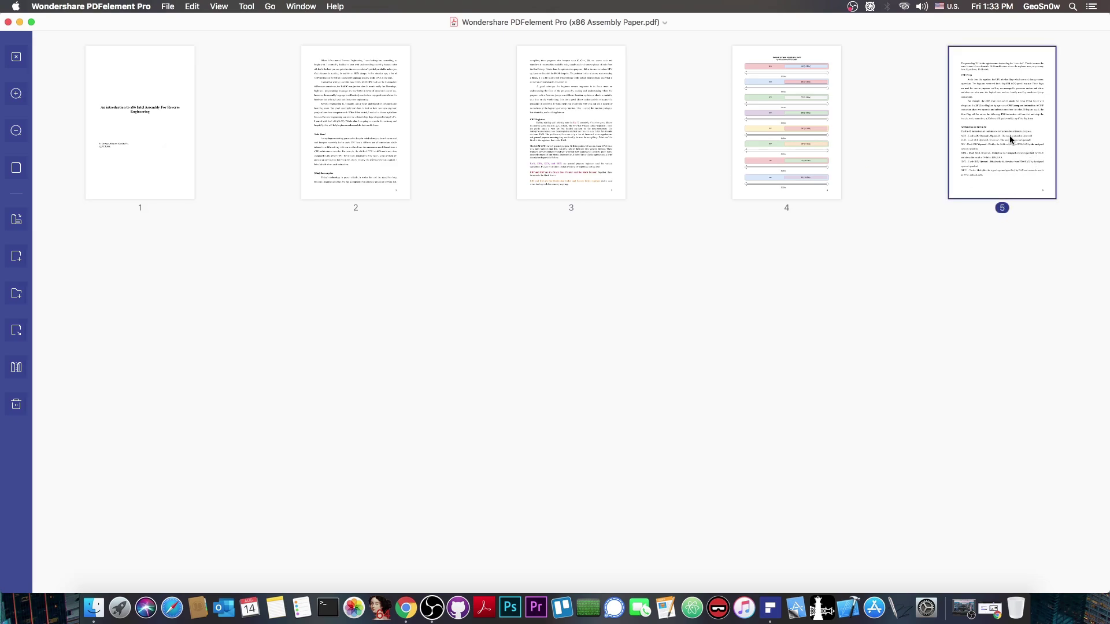
pyautogui.click(16, 293)
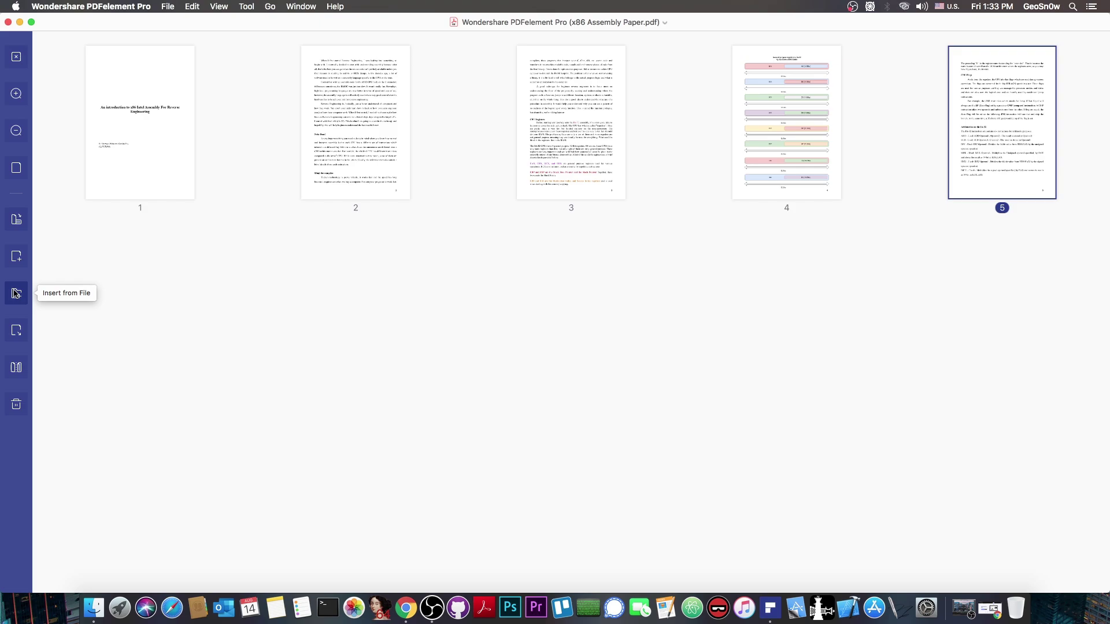
pyautogui.click(16, 258)
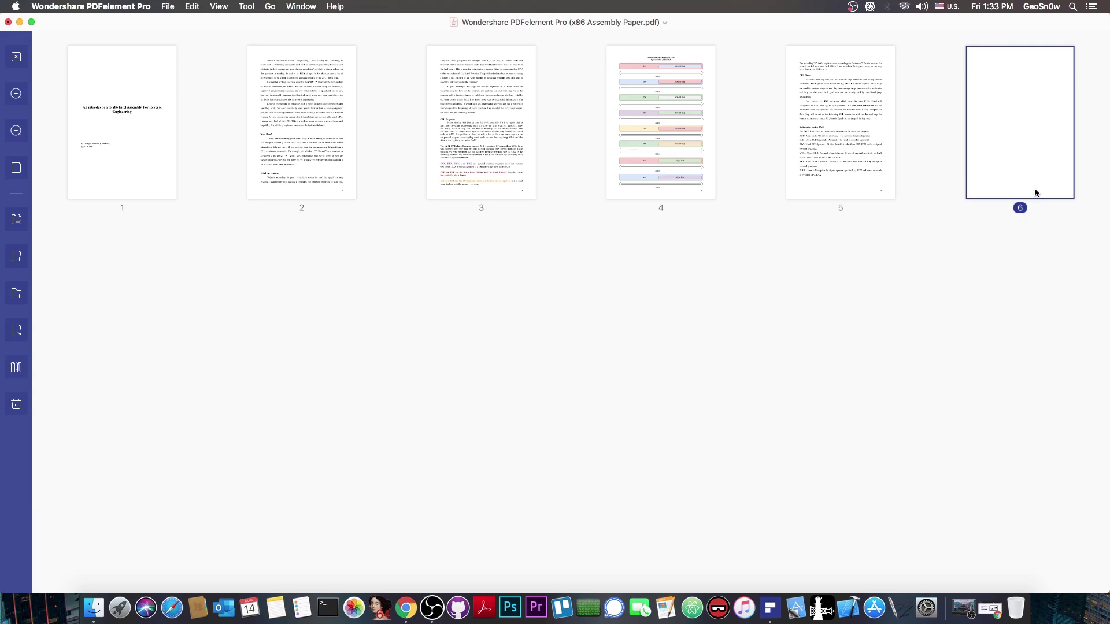
# Rotate page 1 a full turn in quarter steps so it ends upright again
pyautogui.click(122, 144)
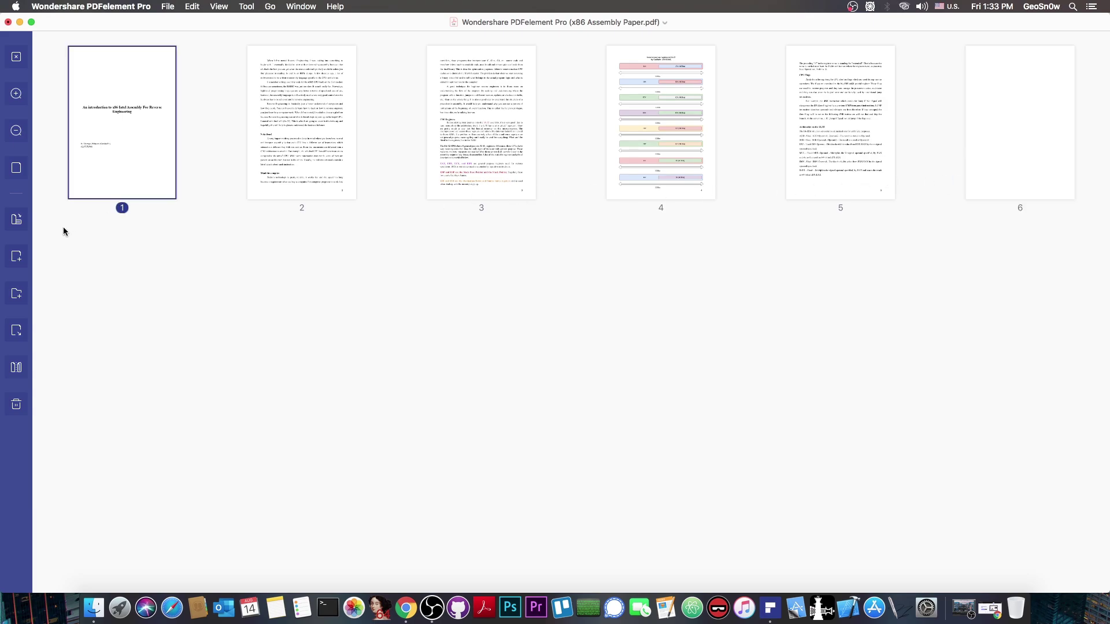
pyautogui.click(22, 221)
pyautogui.click(20, 221)
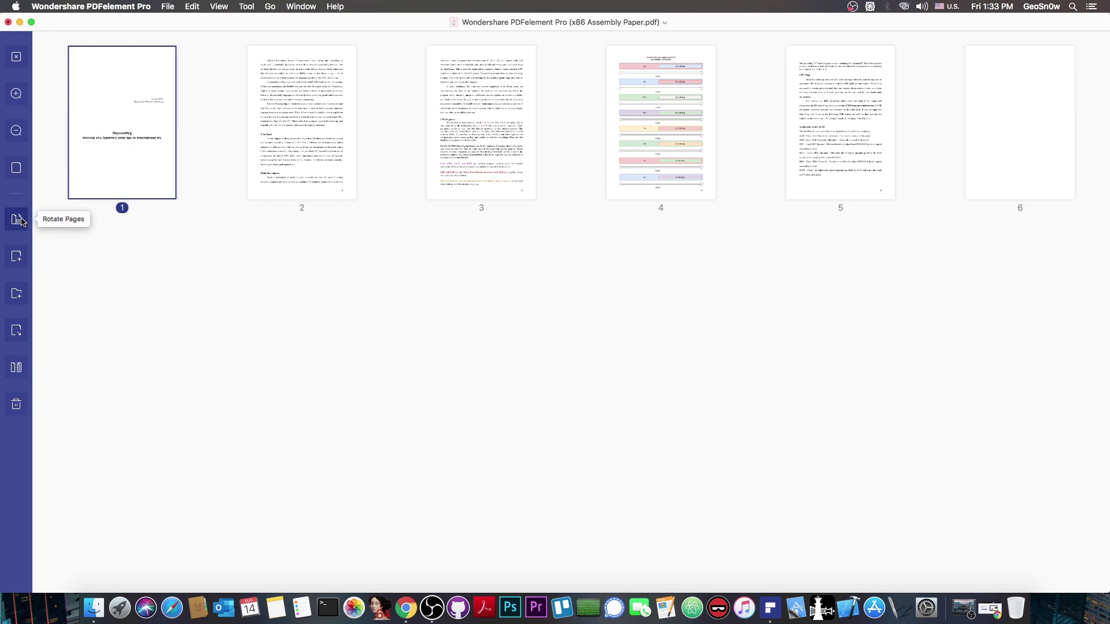
pyautogui.click(18, 220)
pyautogui.click(22, 225)
# Select all six pages, rotate them a full turn back upright, and enlarge the thumbnails
pyautogui.moveTo(1040, 307); pyautogui.dragTo(126, 84)
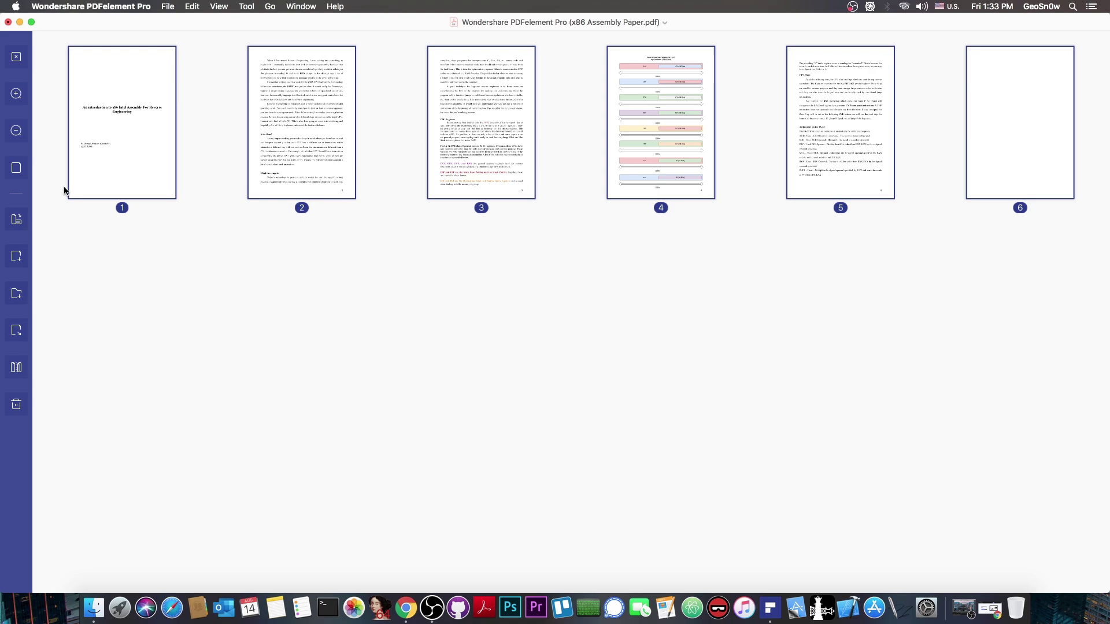
pyautogui.click(18, 223)
pyautogui.click(17, 223)
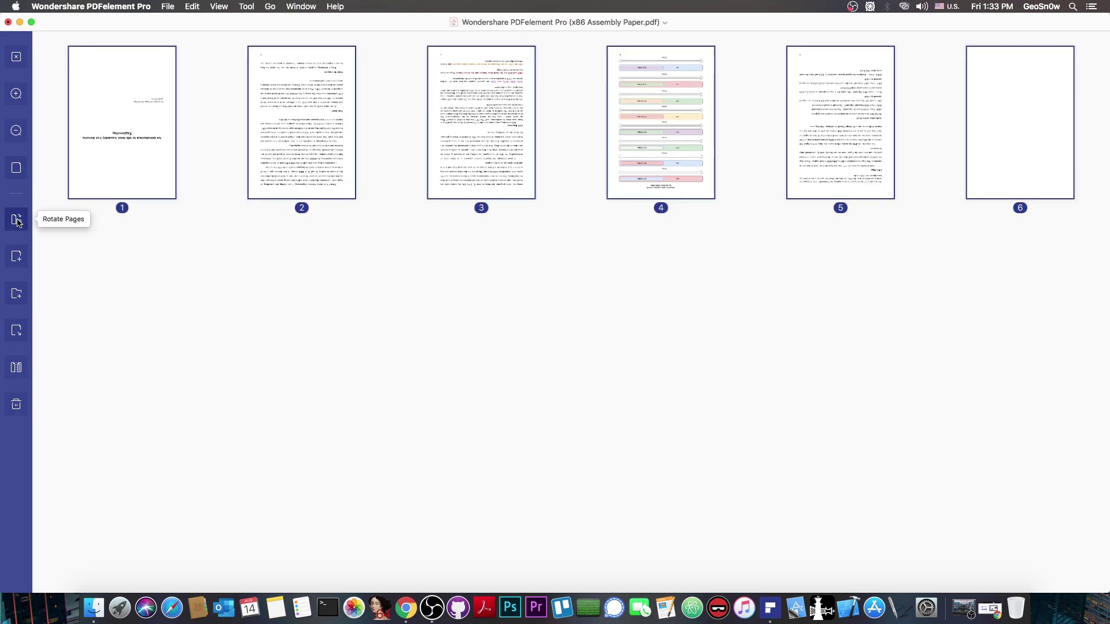
pyautogui.click(17, 223)
pyautogui.click(17, 223)
pyautogui.click(21, 94)
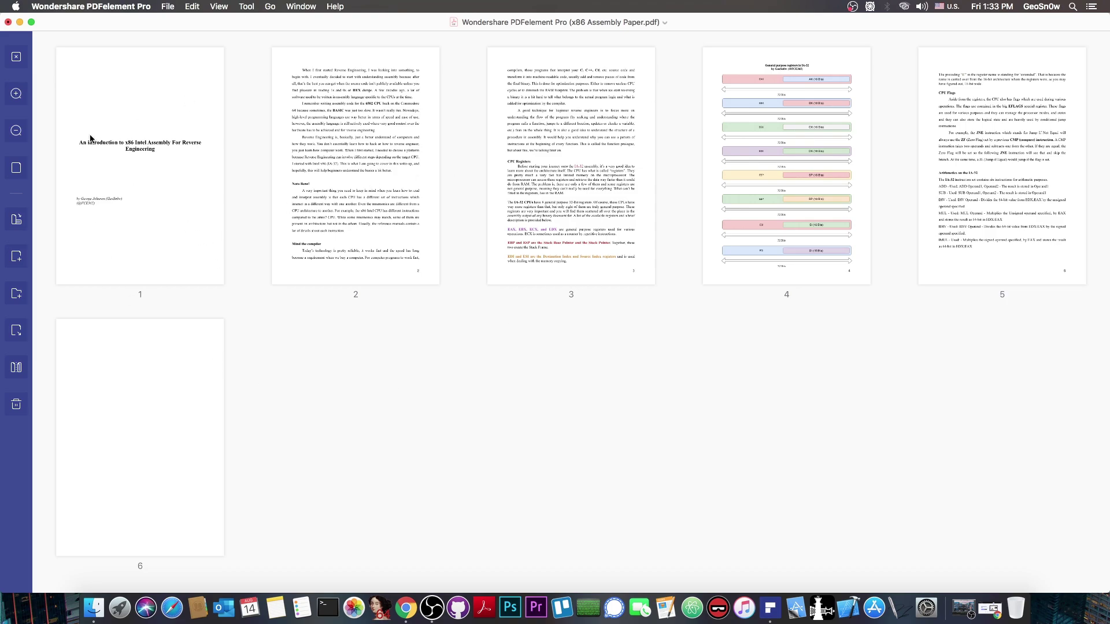
# Return to reading view with the Thumbnails panel open and jump to pages 4 and 5
pyautogui.click(17, 58)
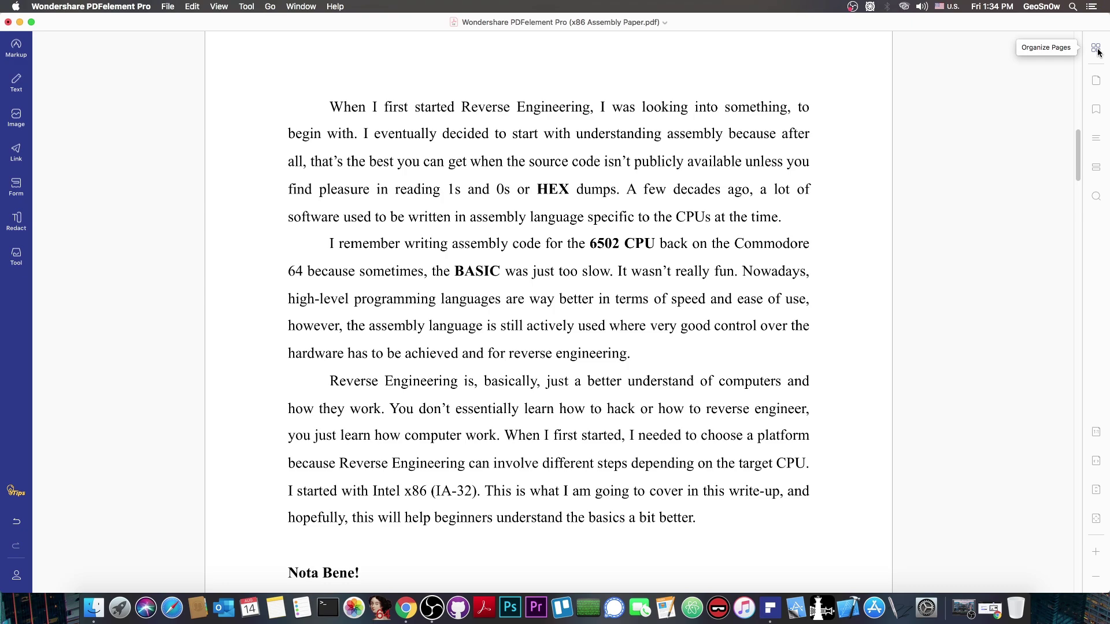
pyautogui.click(1096, 82)
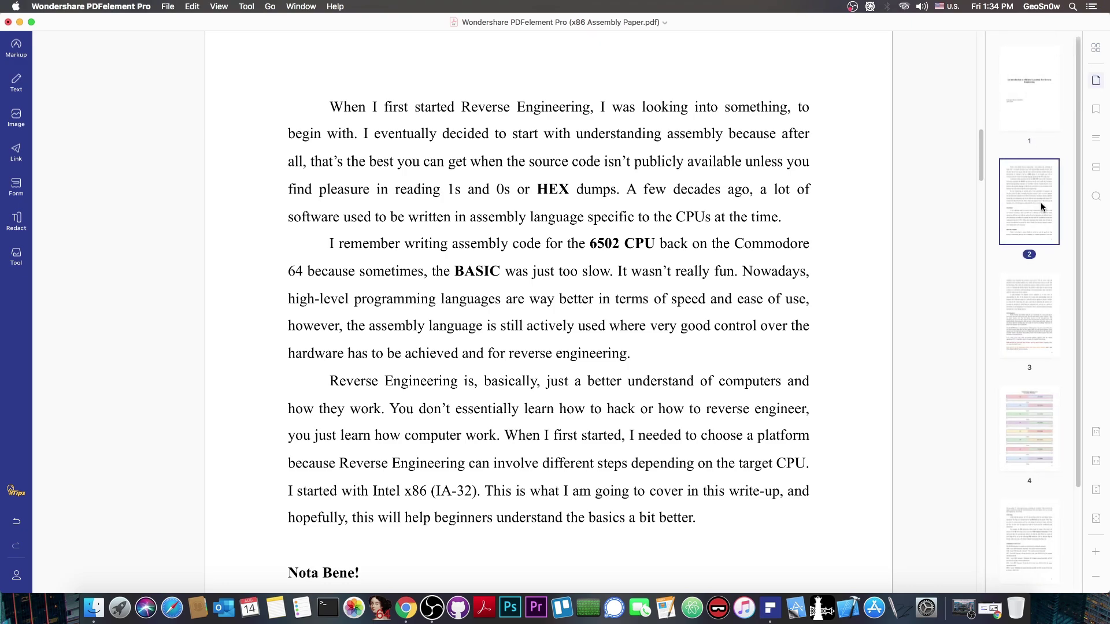
pyautogui.click(1043, 296)
pyautogui.scroll(10, 737, 234)
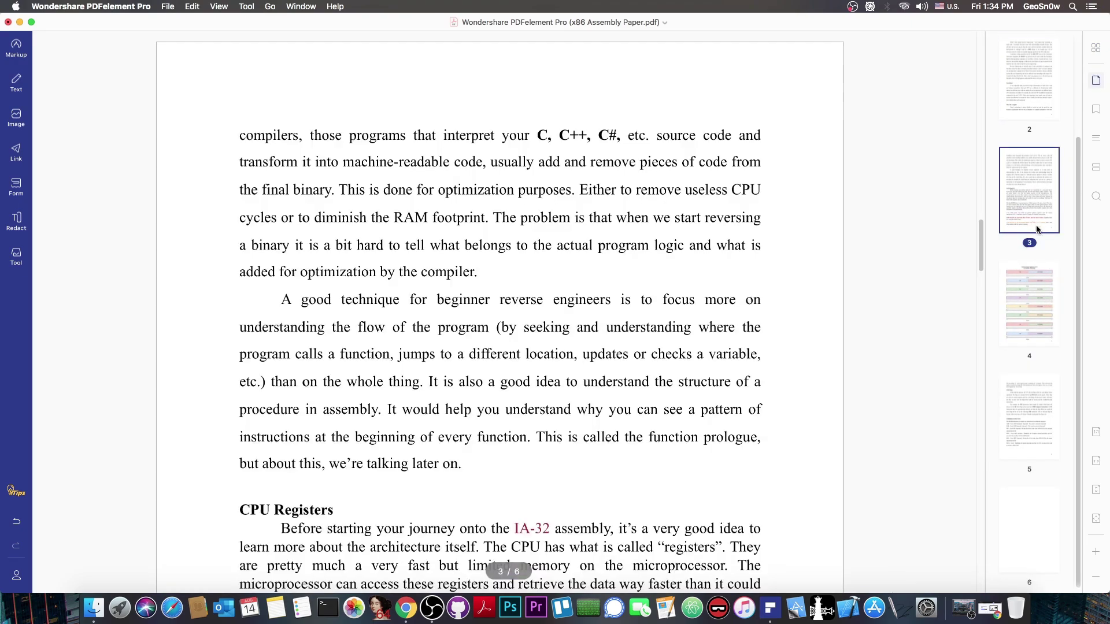
pyautogui.scroll(-10, 737, 234)
pyautogui.scroll(1, 735, 229)
pyautogui.scroll(-10, 734, 228)
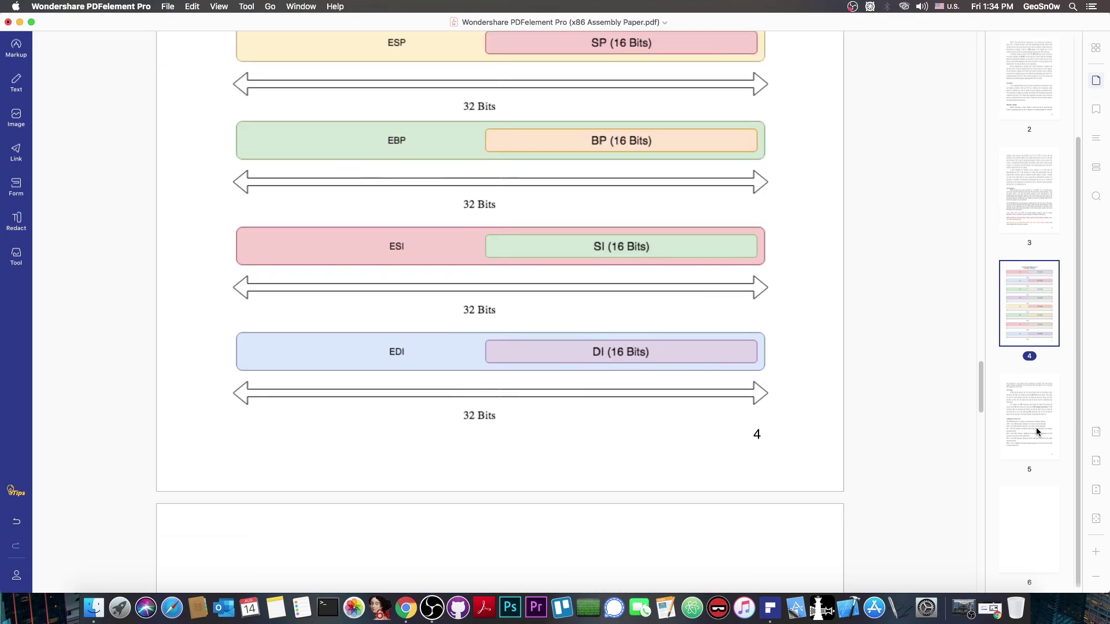
pyautogui.click(1036, 431)
# Go back to the title page and zoom out to 160%
pyautogui.press('Home')
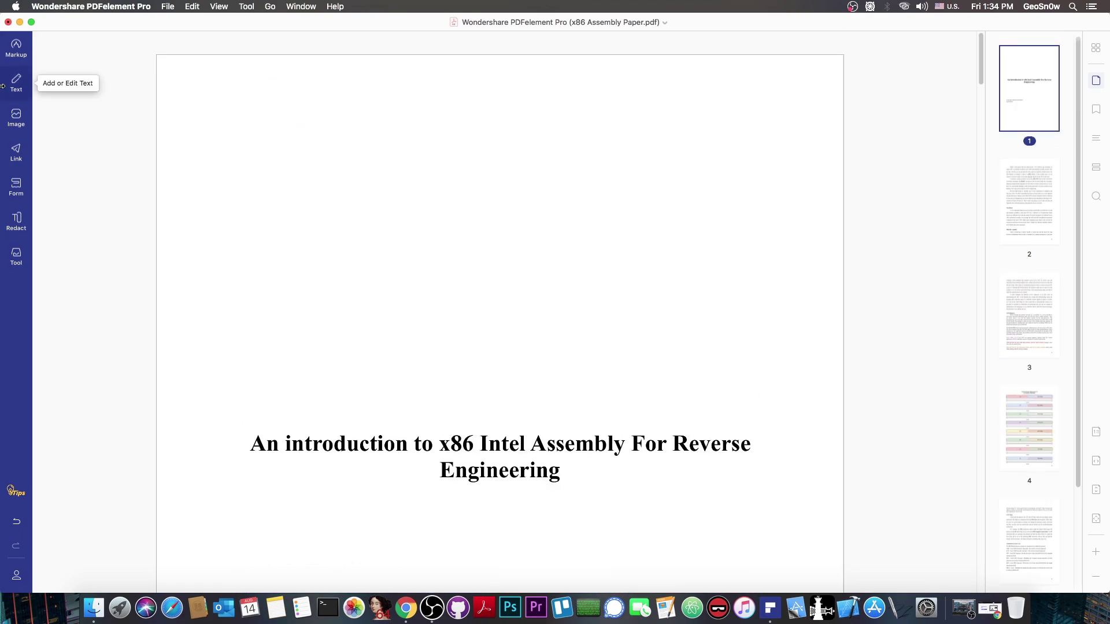
pyautogui.click(16, 254)
pyautogui.click(202, 255)
pyautogui.scroll(-3, 443, 231)
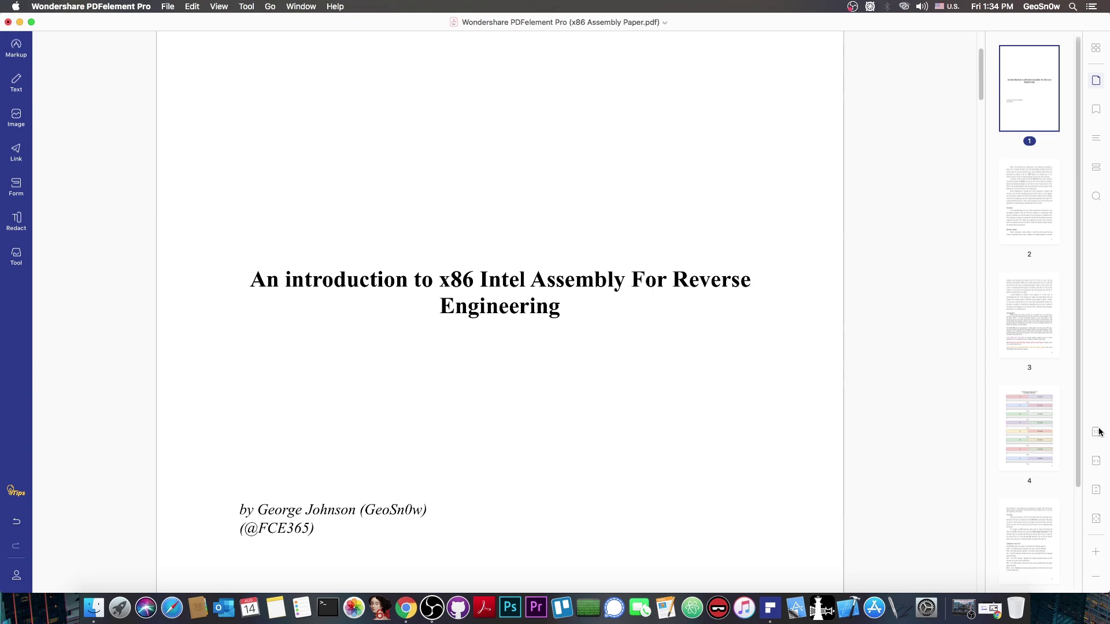
pyautogui.click(1096, 579)
pyautogui.click(1096, 581)
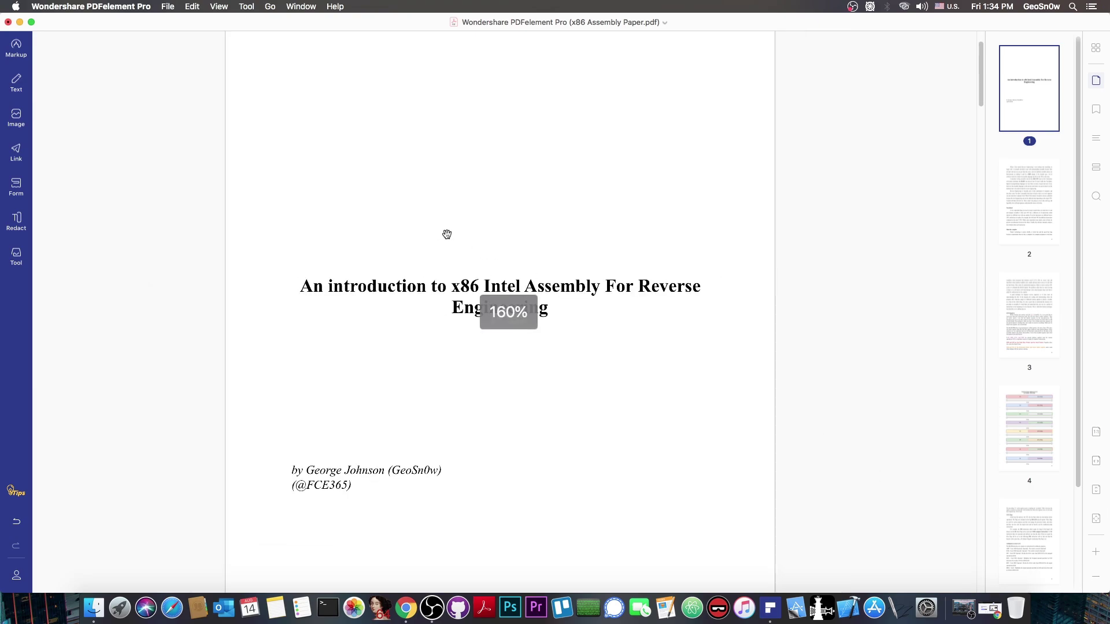
pyautogui.scroll(3, 424, 236)
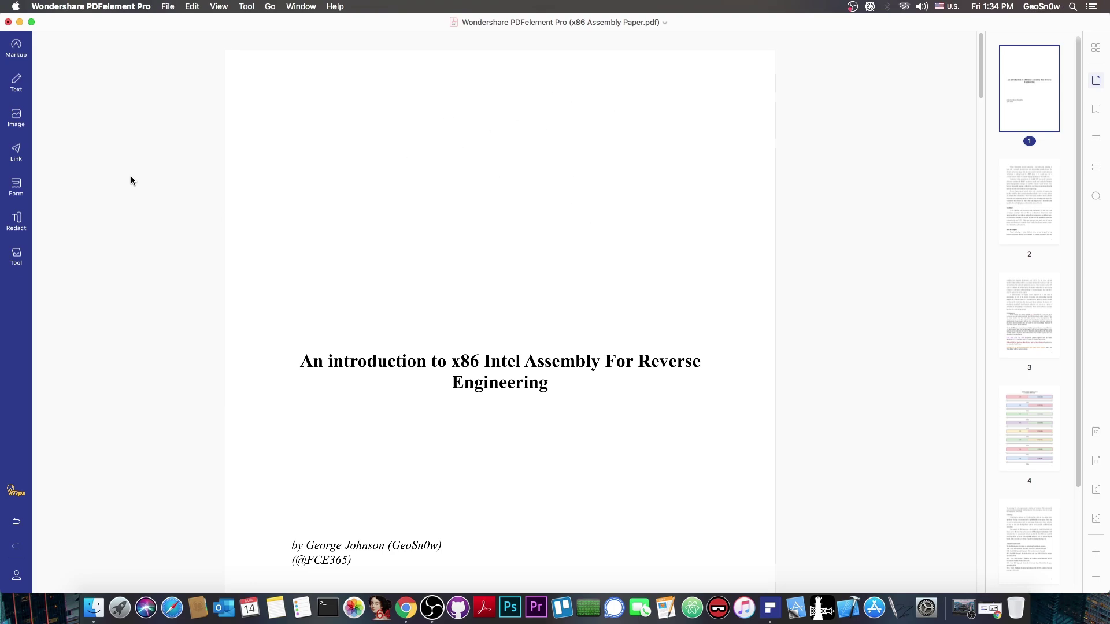
# Insert cpu_image.png on page 1, shrink it to 167.3 wide, and centre it above the title
pyautogui.click(16, 118)
pyautogui.click(373, 41)
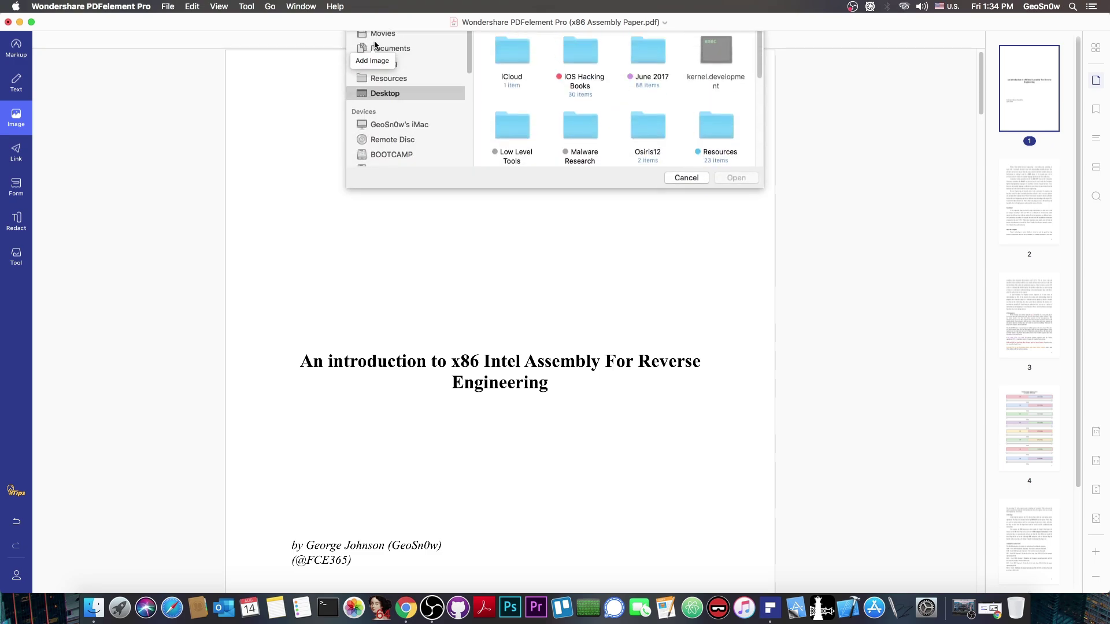
pyautogui.click(653, 87)
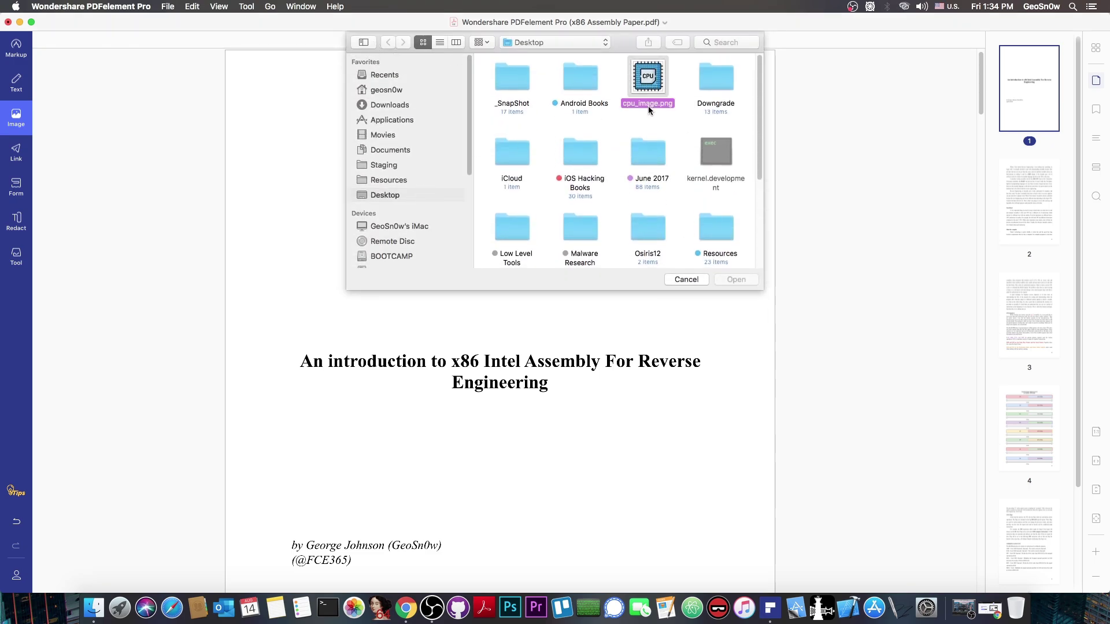
pyautogui.click(736, 280)
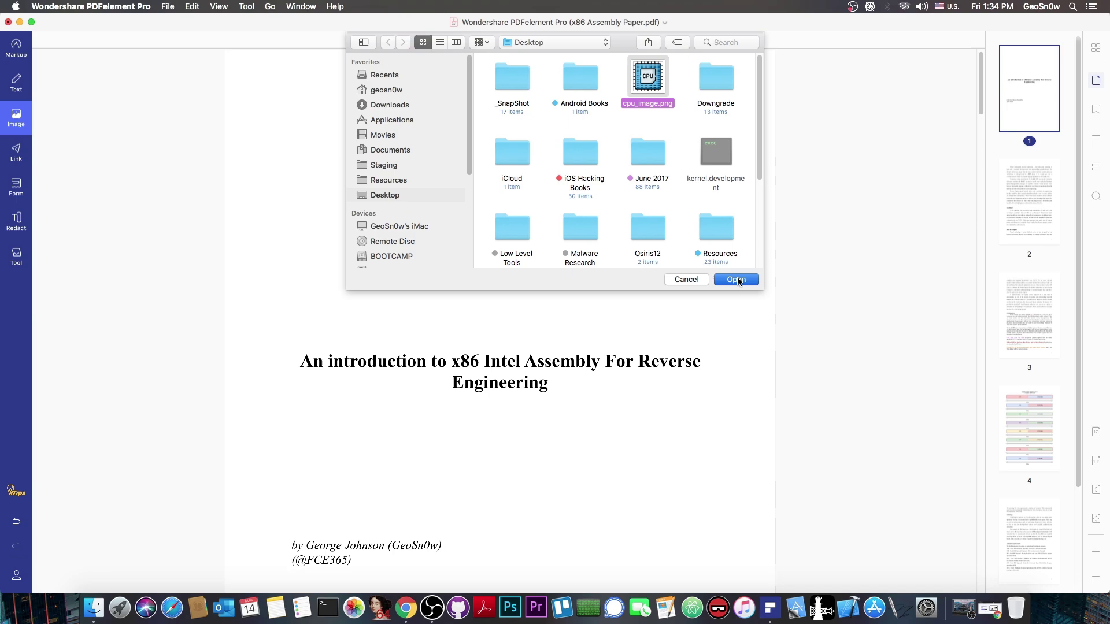
pyautogui.moveTo(504, 195); pyautogui.dragTo(518, 230)
pyautogui.moveTo(607, 329); pyautogui.dragTo(537, 258)
pyautogui.moveTo(459, 152); pyautogui.dragTo(502, 193)
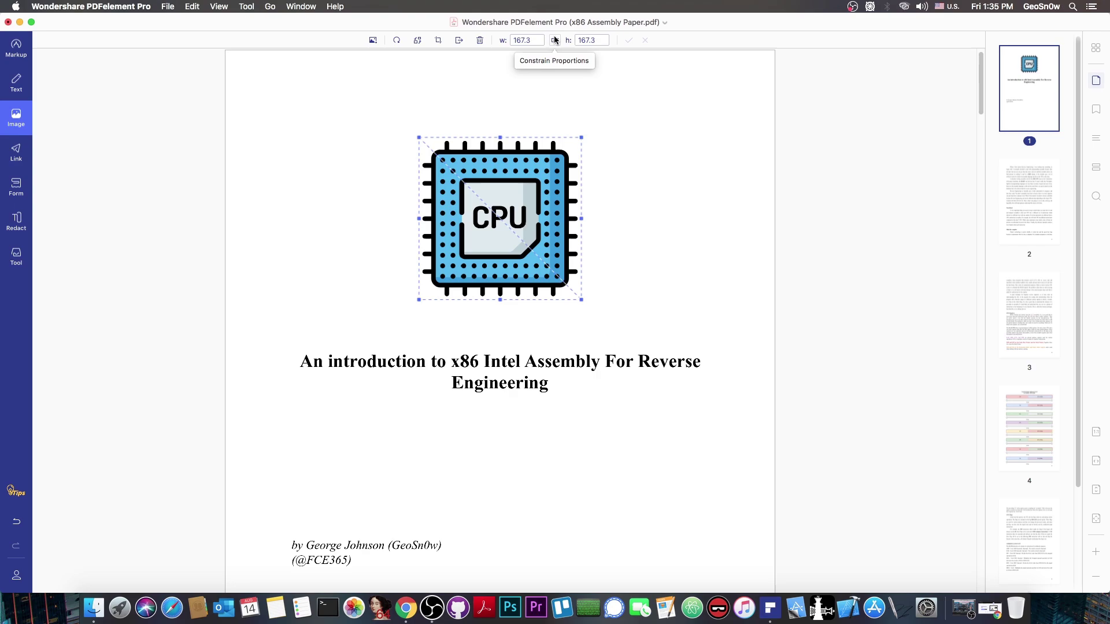
# Rotate the CPU picture a full turn back to upright, deselect it, and move down to page 6
pyautogui.click(397, 40)
pyautogui.click(396, 40)
pyautogui.click(397, 40)
pyautogui.click(397, 41)
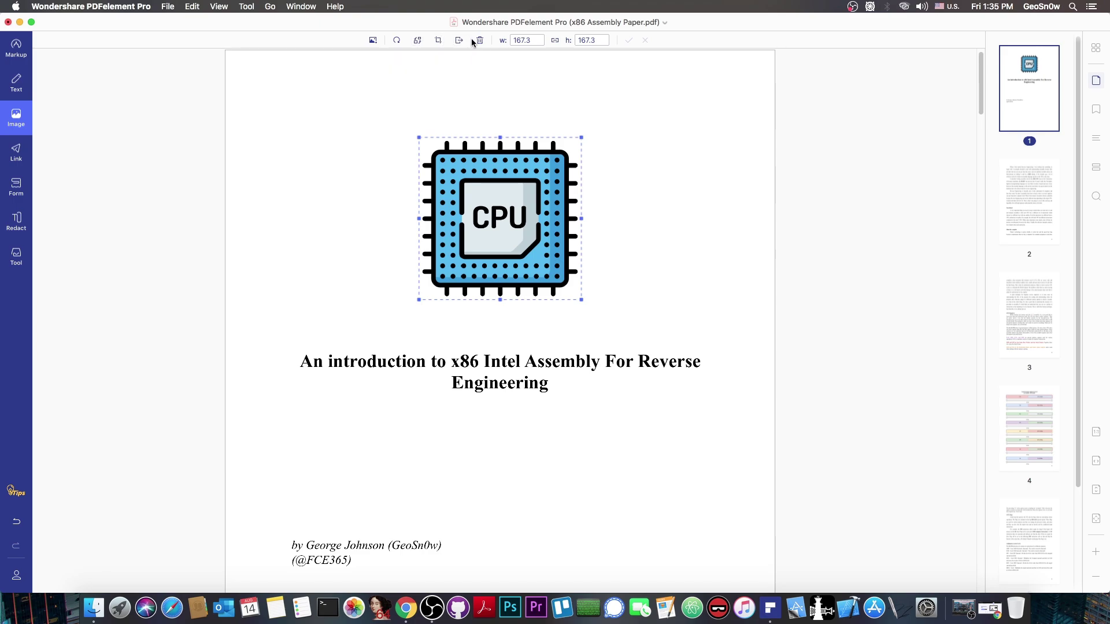
pyautogui.click(679, 208)
pyautogui.scroll(-10, 680, 208)
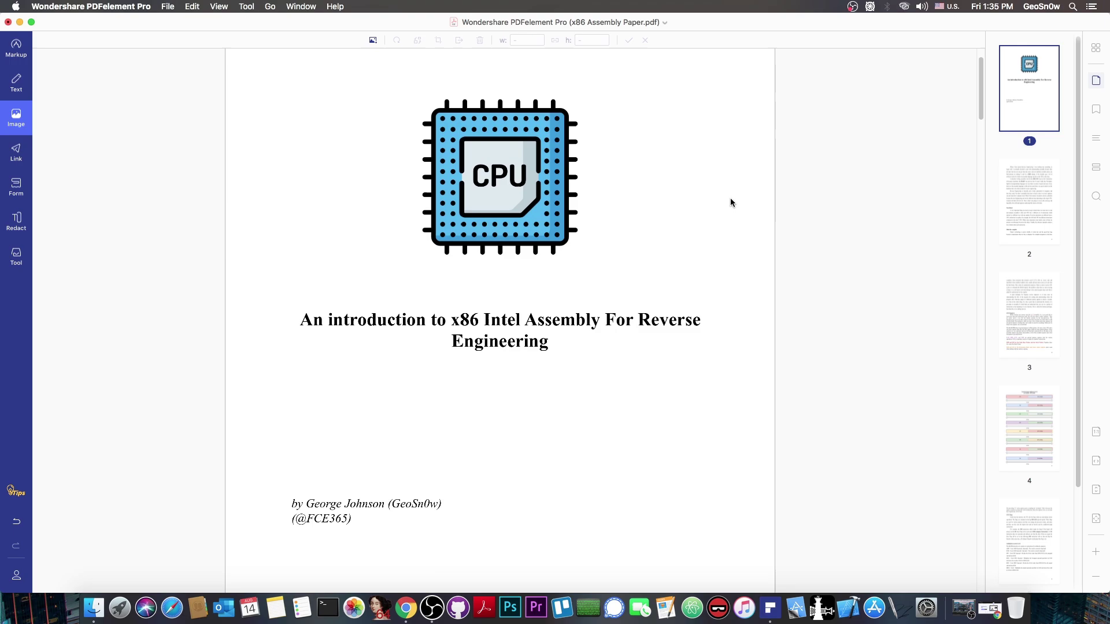
pyautogui.scroll(10, 671, 284)
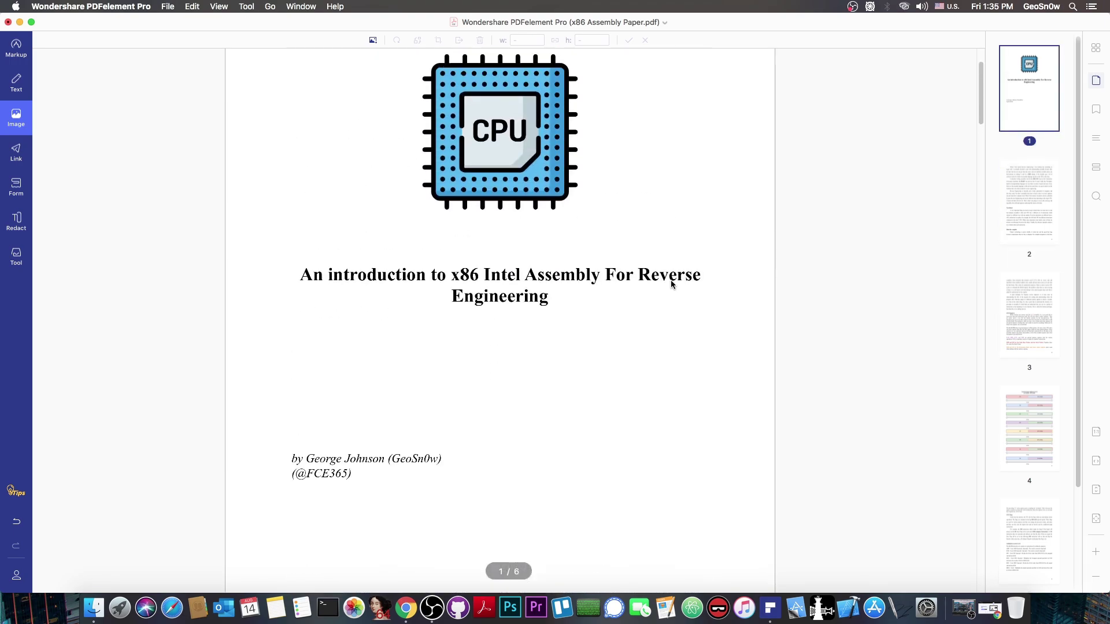
pyautogui.scroll(-20, 636, 266)
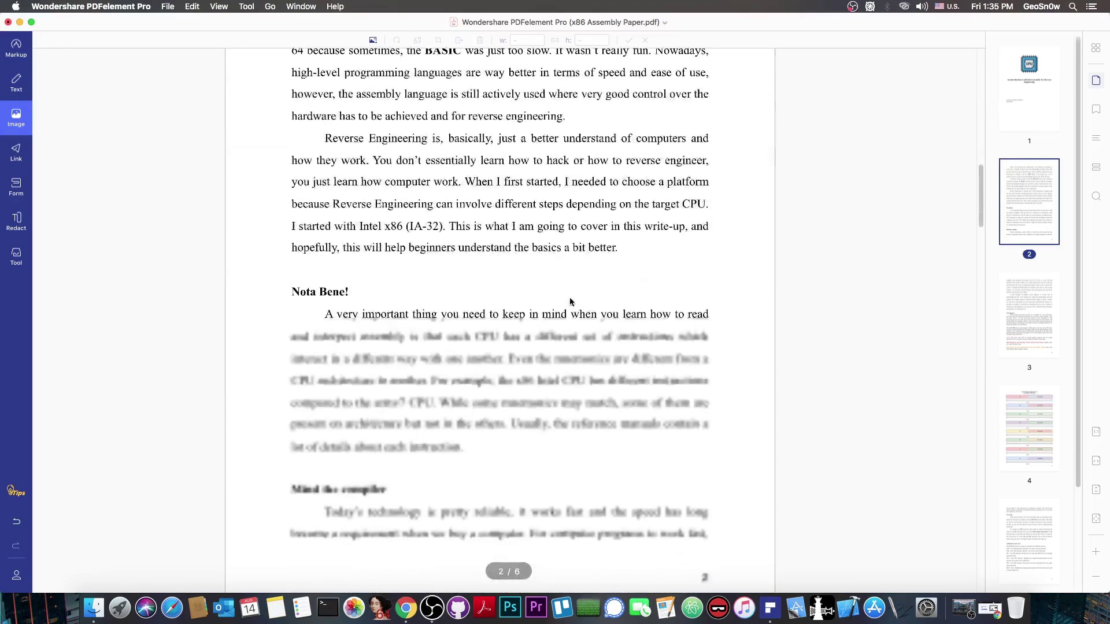
pyautogui.moveTo(987, 184); pyautogui.dragTo(986, 498)
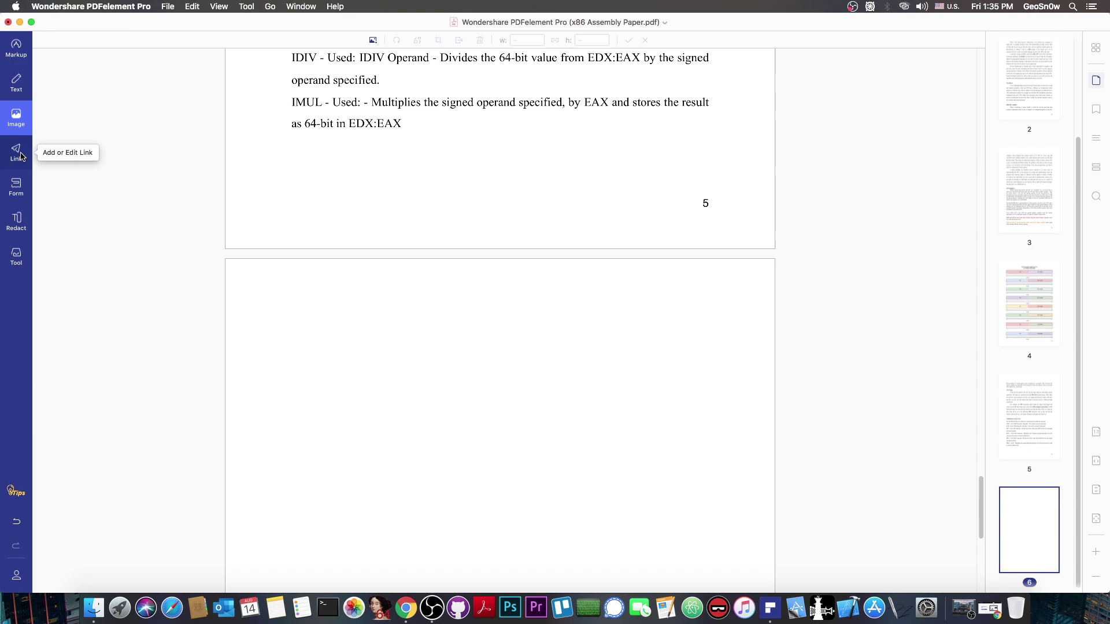
pyautogui.click(20, 155)
pyautogui.click(483, 40)
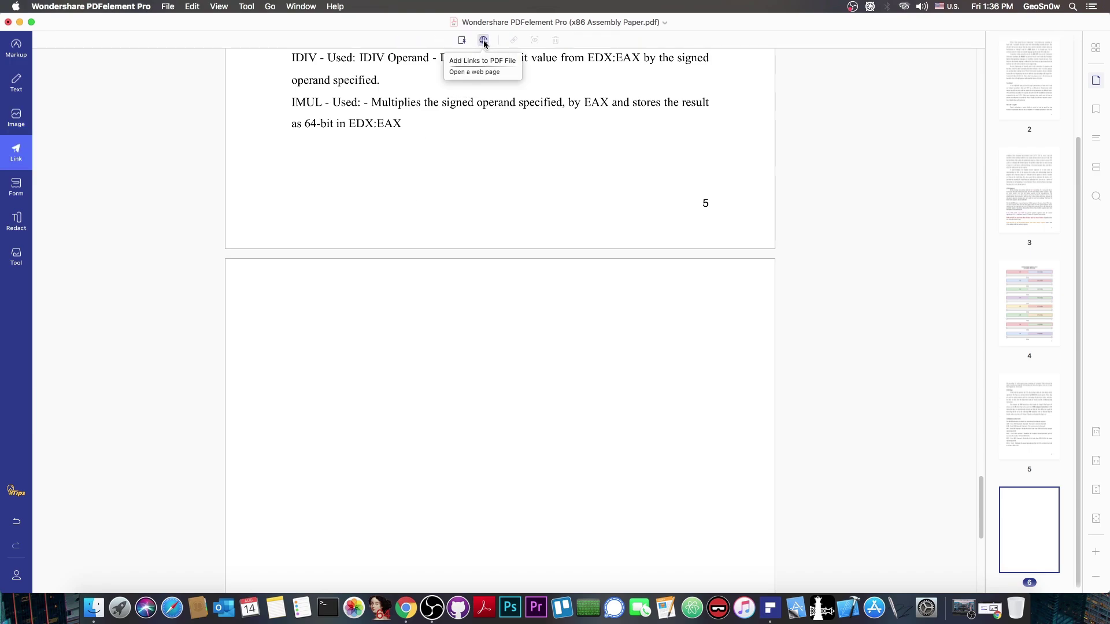
pyautogui.moveTo(257, 306); pyautogui.dragTo(416, 343)
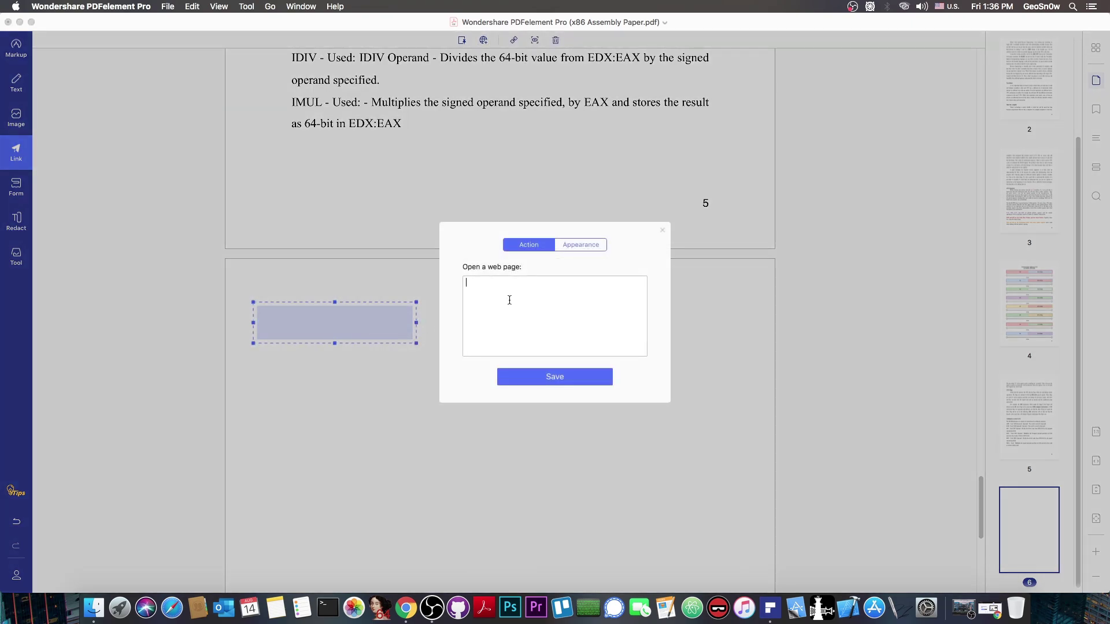
pyautogui.write('https://fce365.info')
pyautogui.click(564, 379)
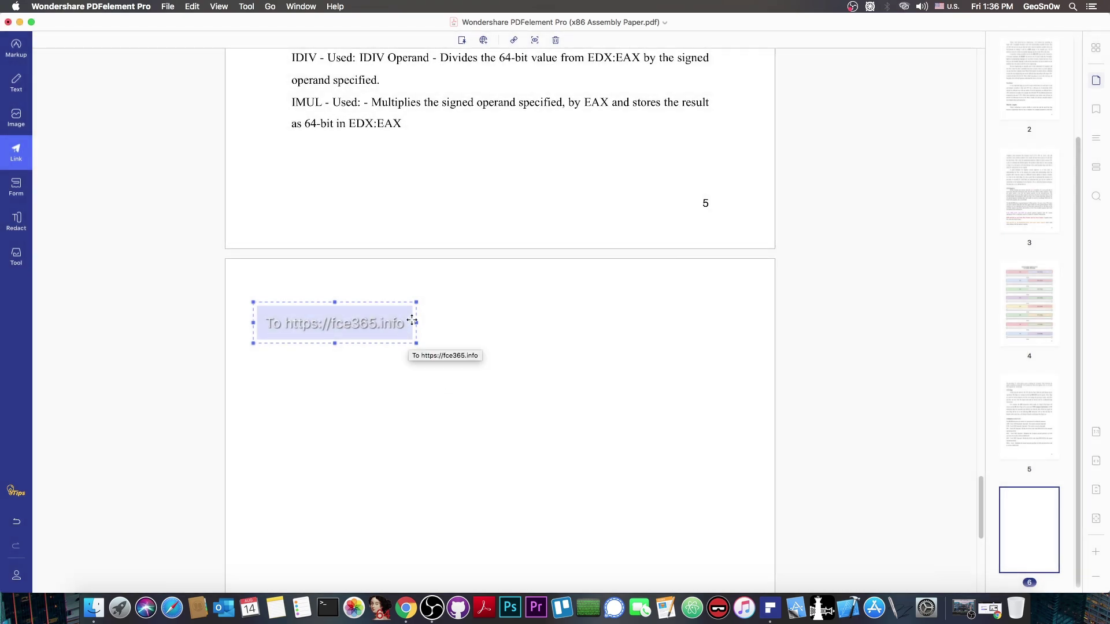
pyautogui.moveTo(416, 322); pyautogui.dragTo(441, 322)
pyautogui.moveTo(346, 316); pyautogui.dragTo(340, 298)
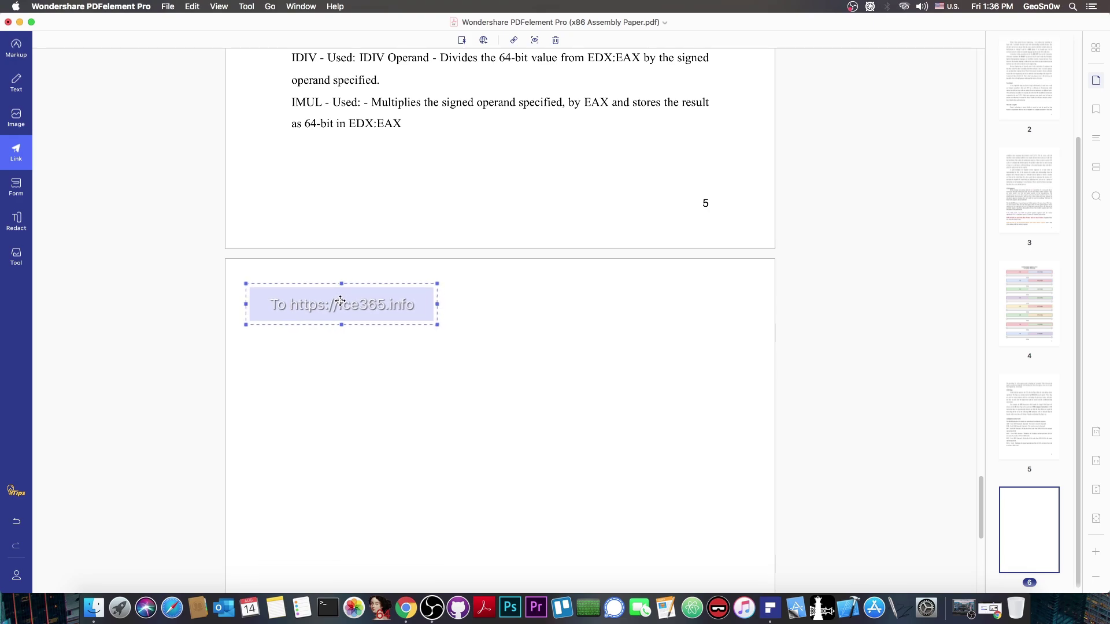
pyautogui.click(365, 378)
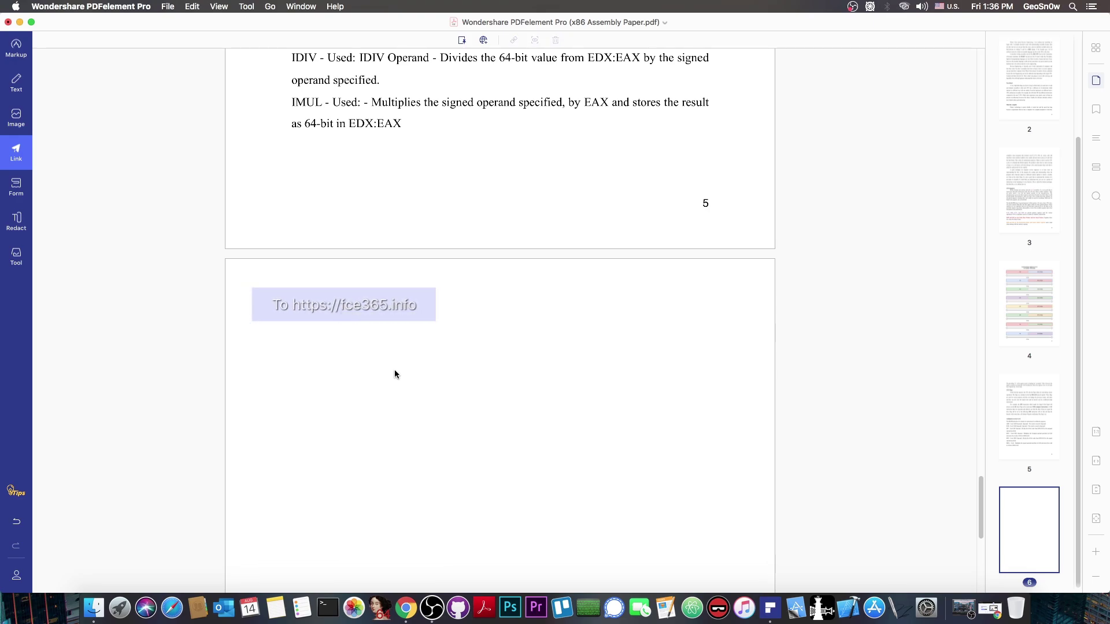
# Scroll up and down through the paper, ending on blank page 6 with its link box
pyautogui.scroll(3, 324, 272)
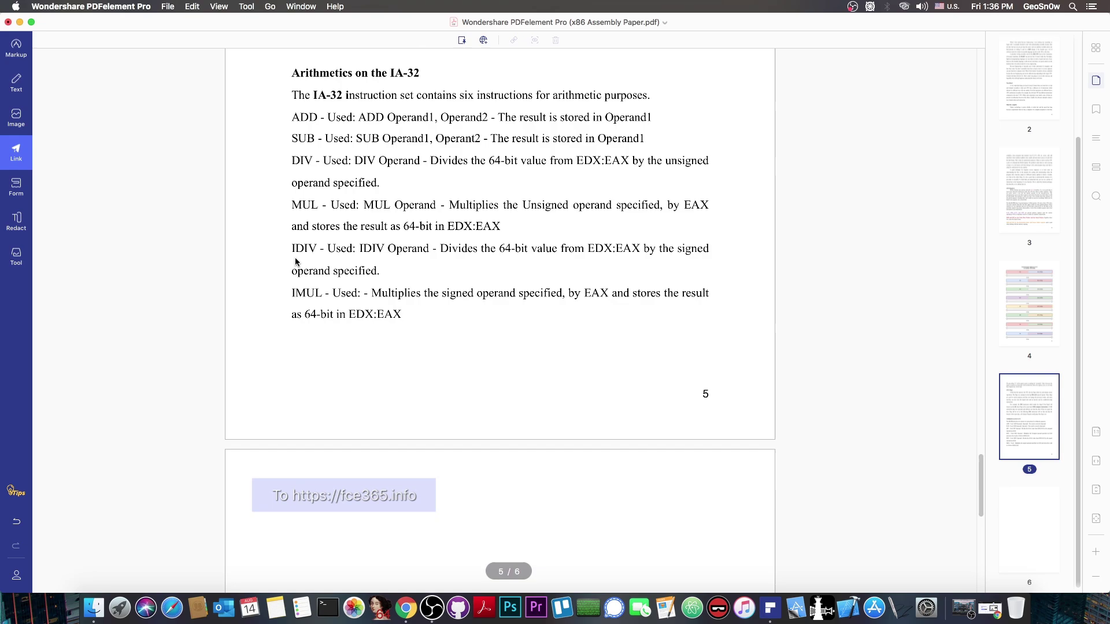
pyautogui.scroll(-5, 308, 268)
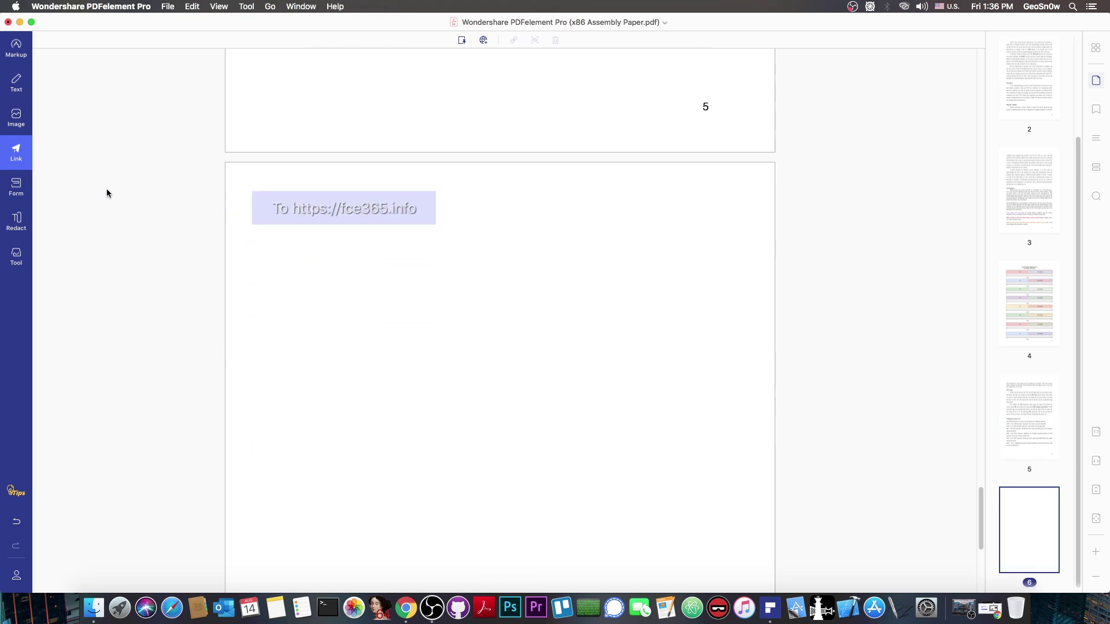
pyautogui.scroll(8, 312, 278)
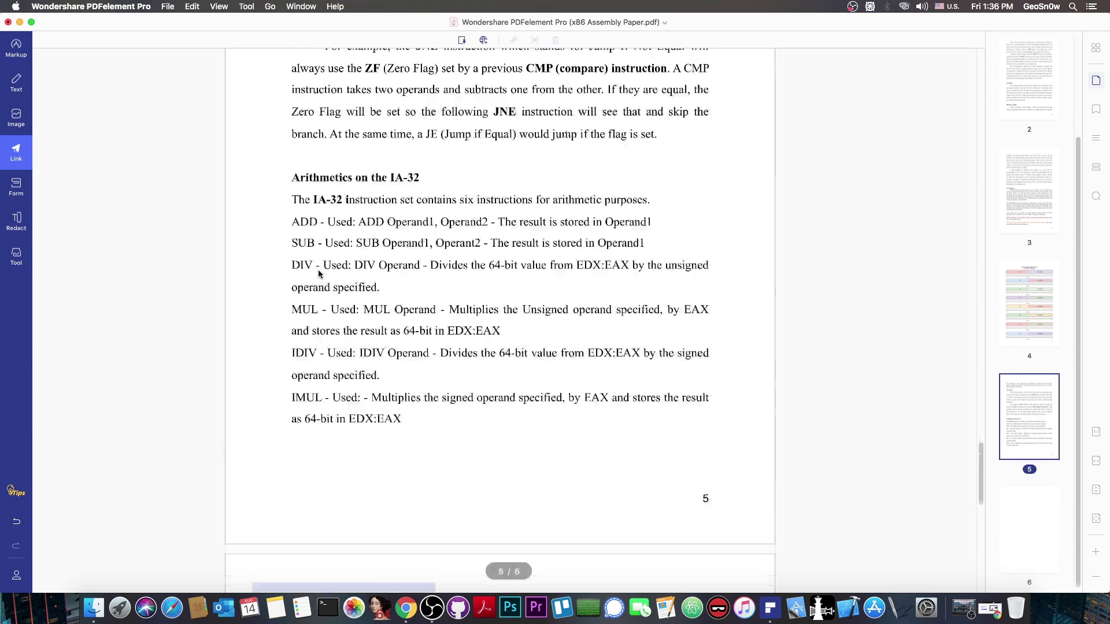
pyautogui.scroll(10, 321, 276)
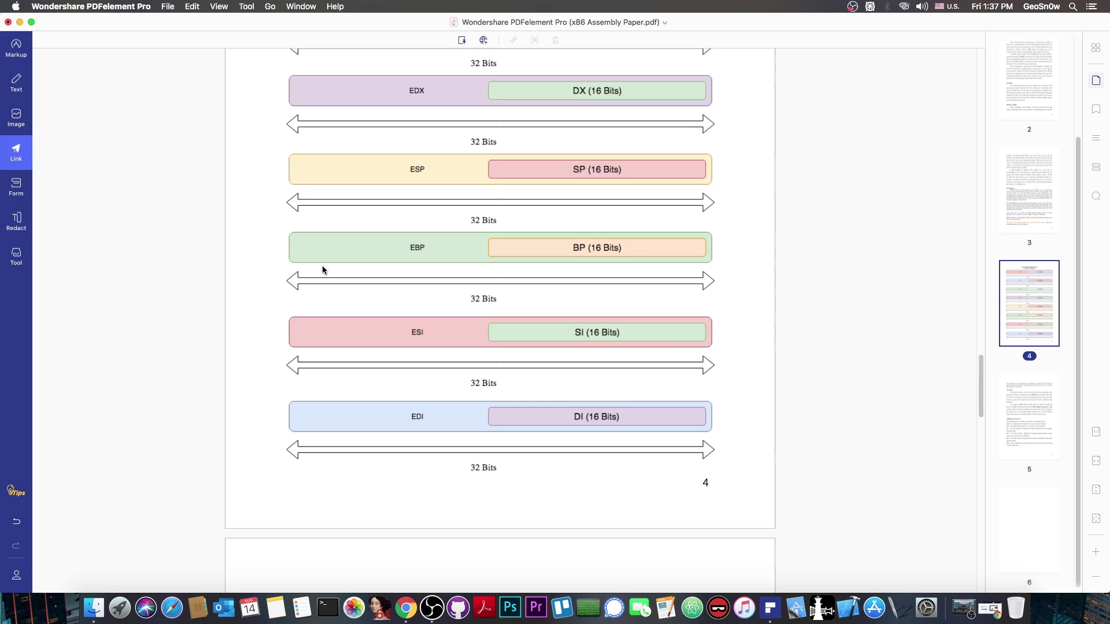
pyautogui.scroll(-15, 738, 290)
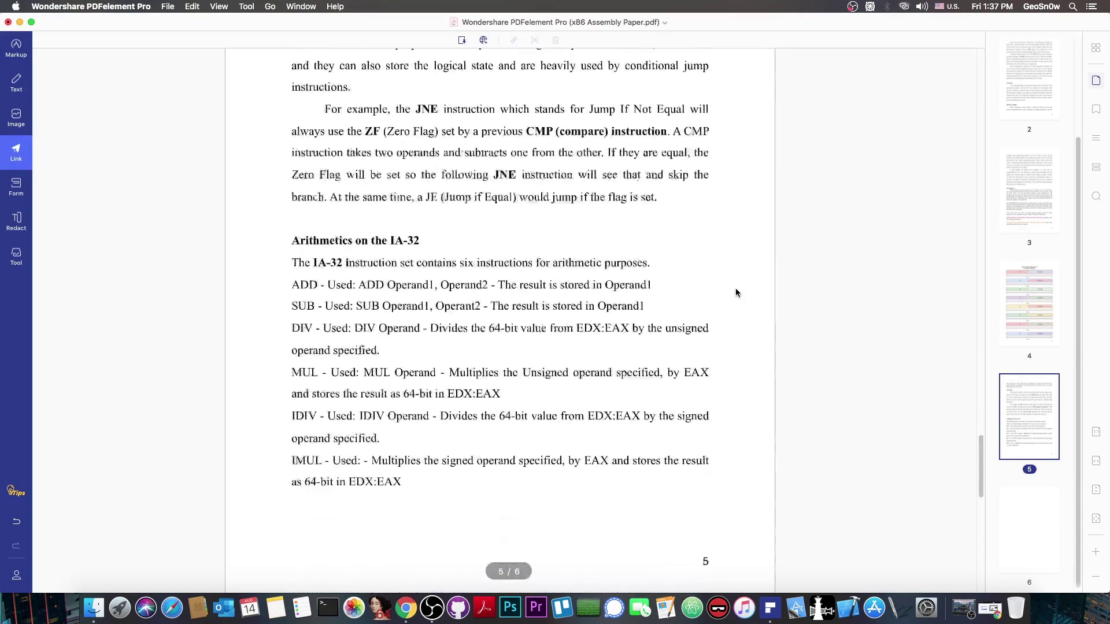
pyautogui.scroll(-10, 736, 291)
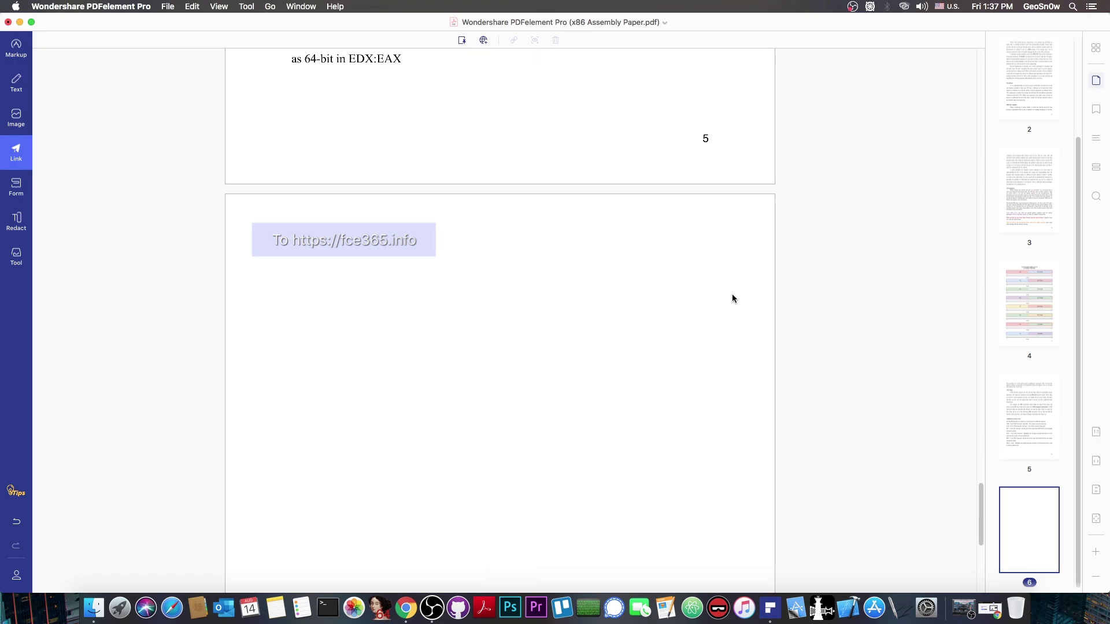
pyautogui.scroll(3, 732, 295)
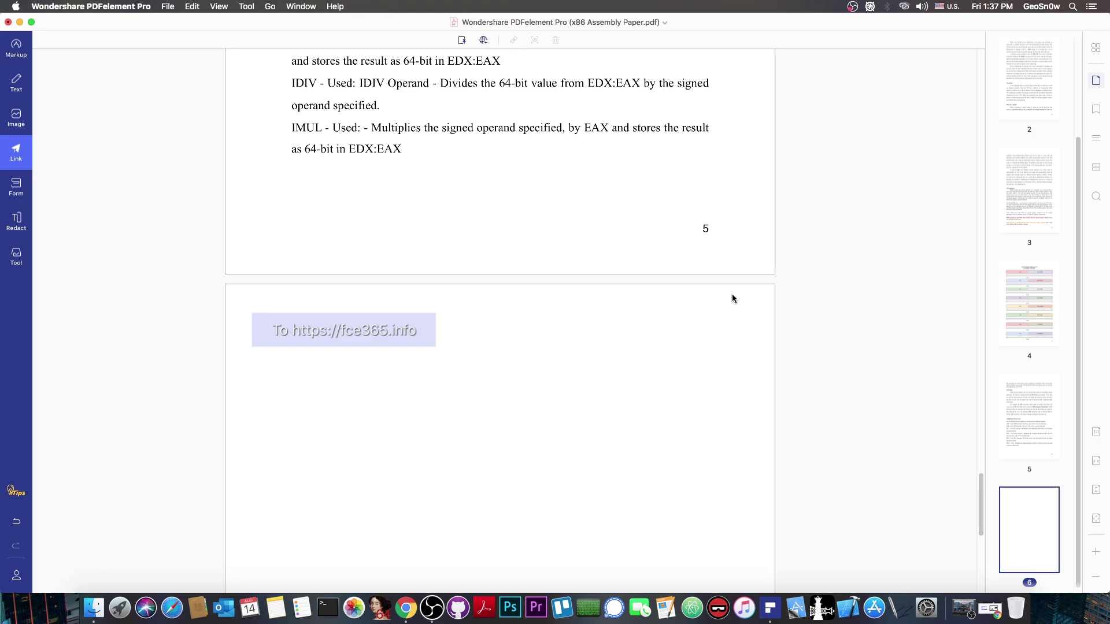
pyautogui.scroll(-2, 732, 299)
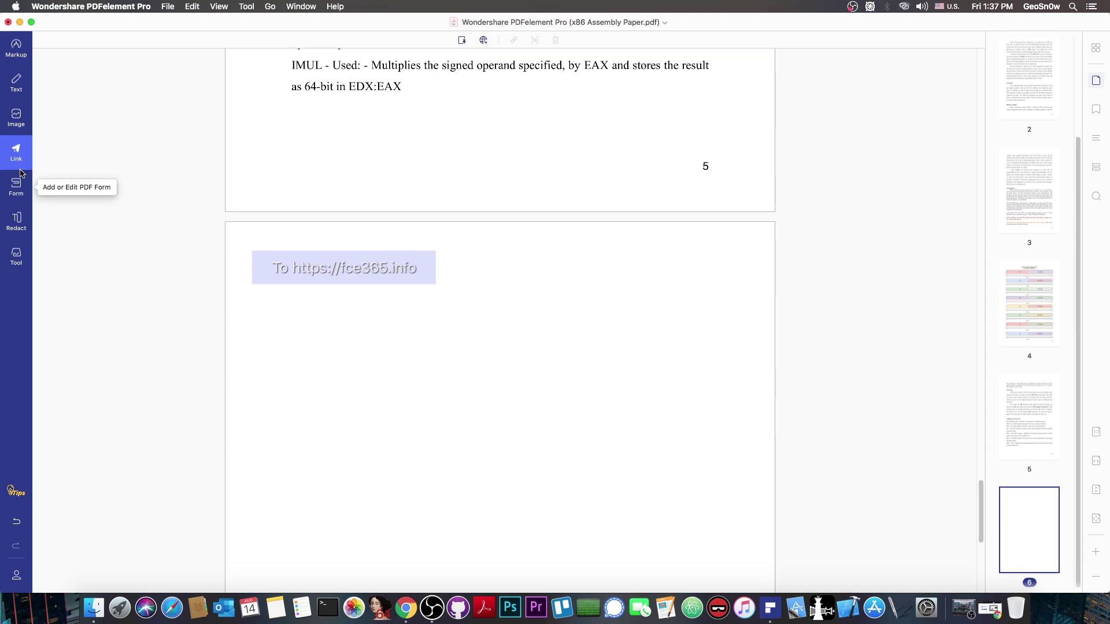
# In form editing mode, place a new text field near the top of page 6
pyautogui.click(19, 194)
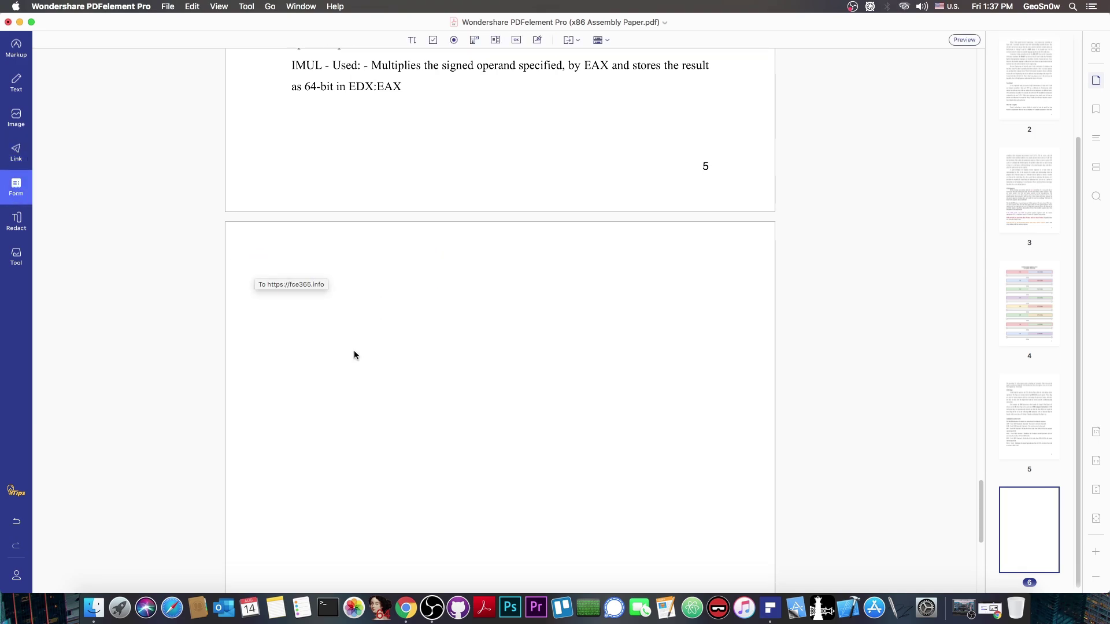
pyautogui.scroll(-4, 287, 300)
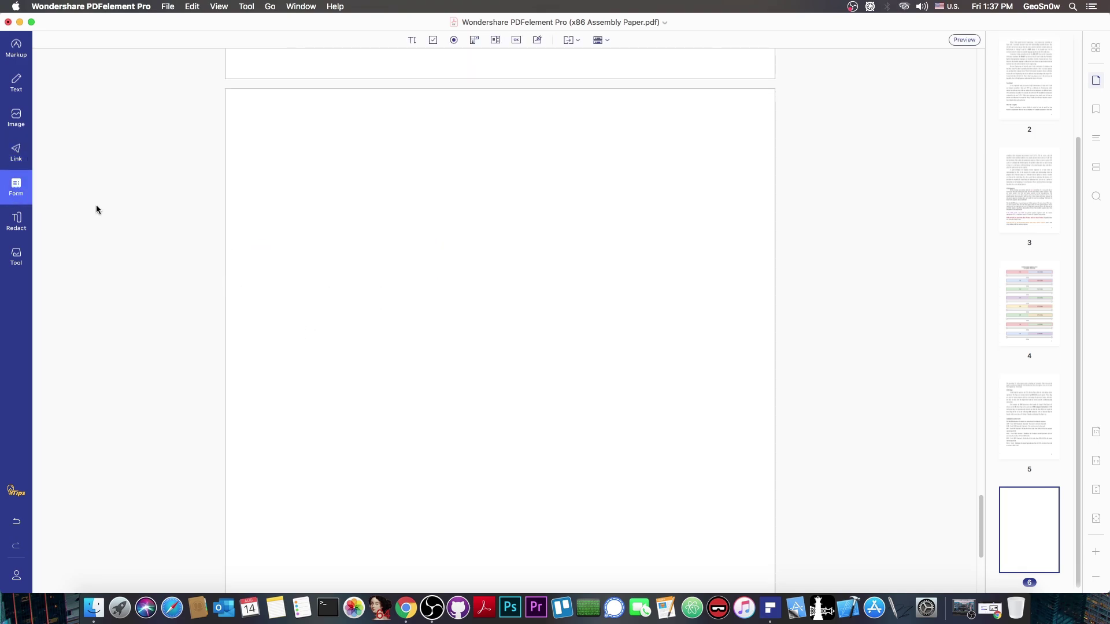
pyautogui.click(16, 194)
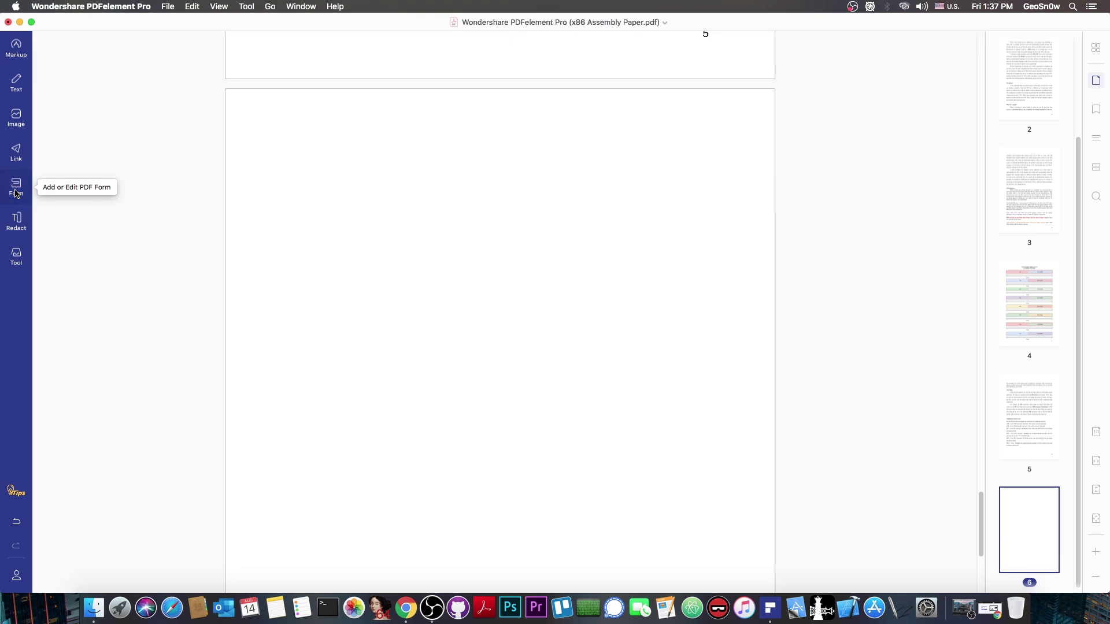
pyautogui.click(16, 194)
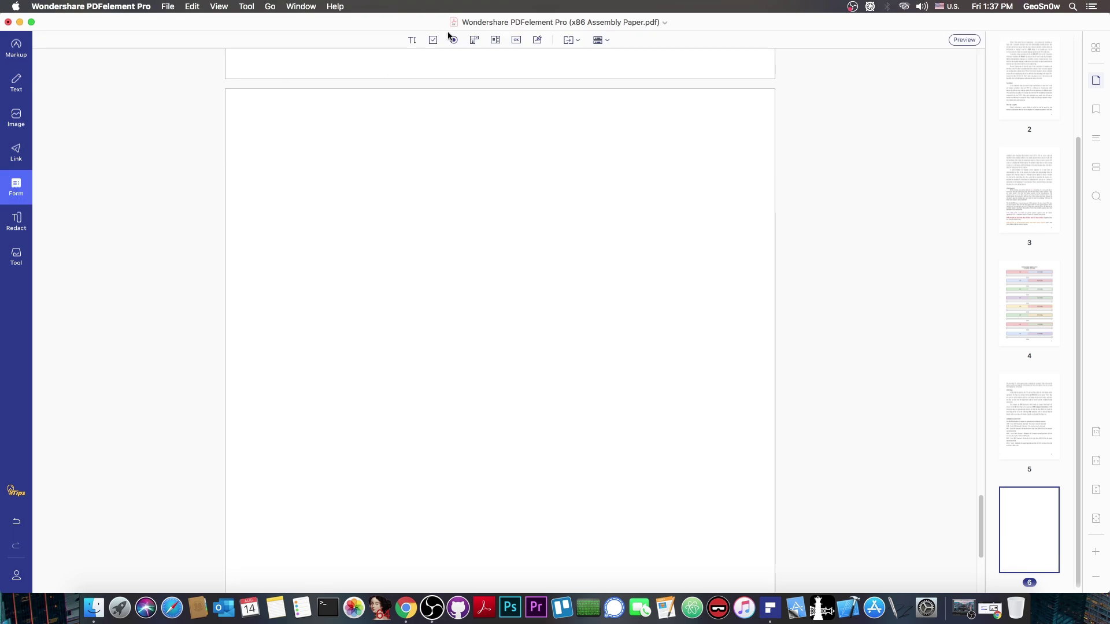
pyautogui.click(417, 42)
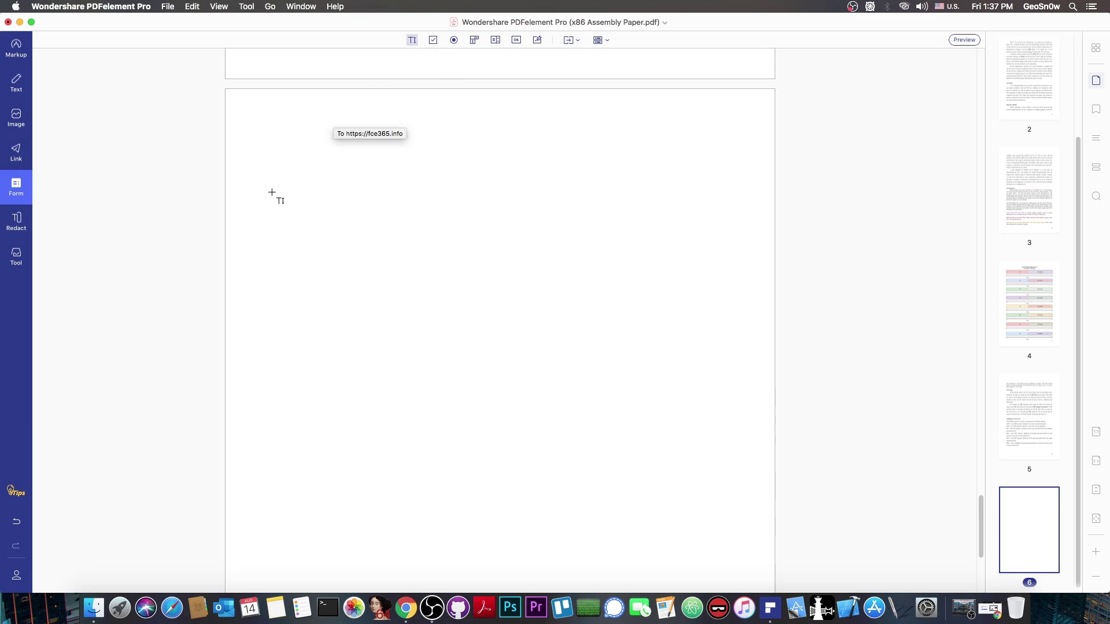
pyautogui.click(259, 188)
pyautogui.moveTo(263, 189); pyautogui.dragTo(282, 167)
# Rename the text field to 'Name', mark it required, and nudge it into place
pyautogui.doubleClick(352, 166)
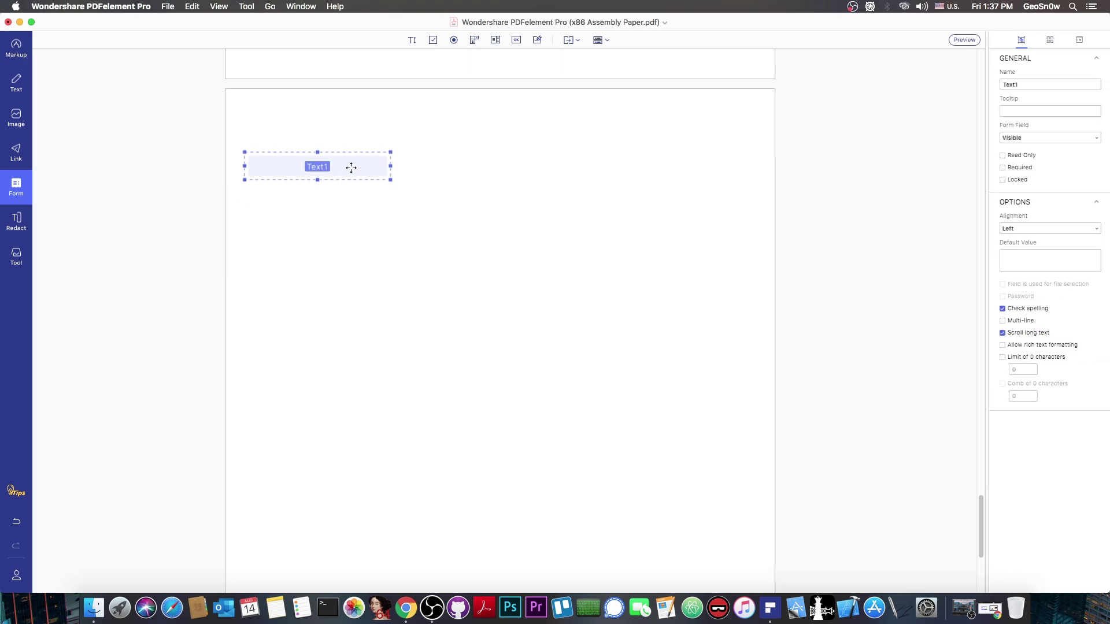
pyautogui.doubleClick(1030, 85)
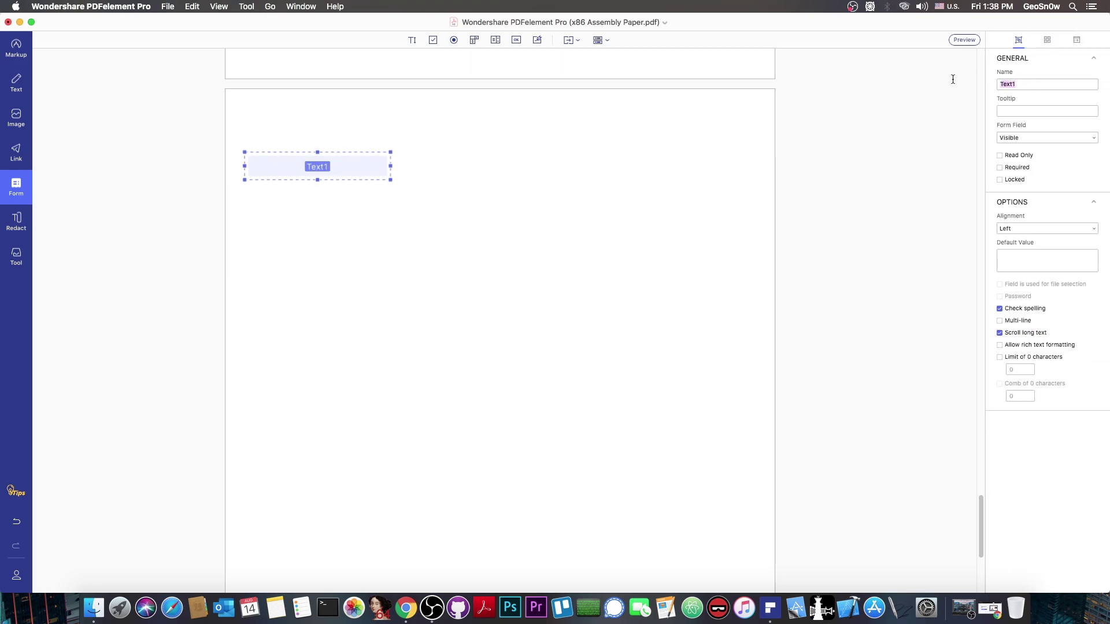
pyautogui.write('Name')
pyautogui.press('Tab')
pyautogui.click(1021, 167)
pyautogui.click(1021, 180)
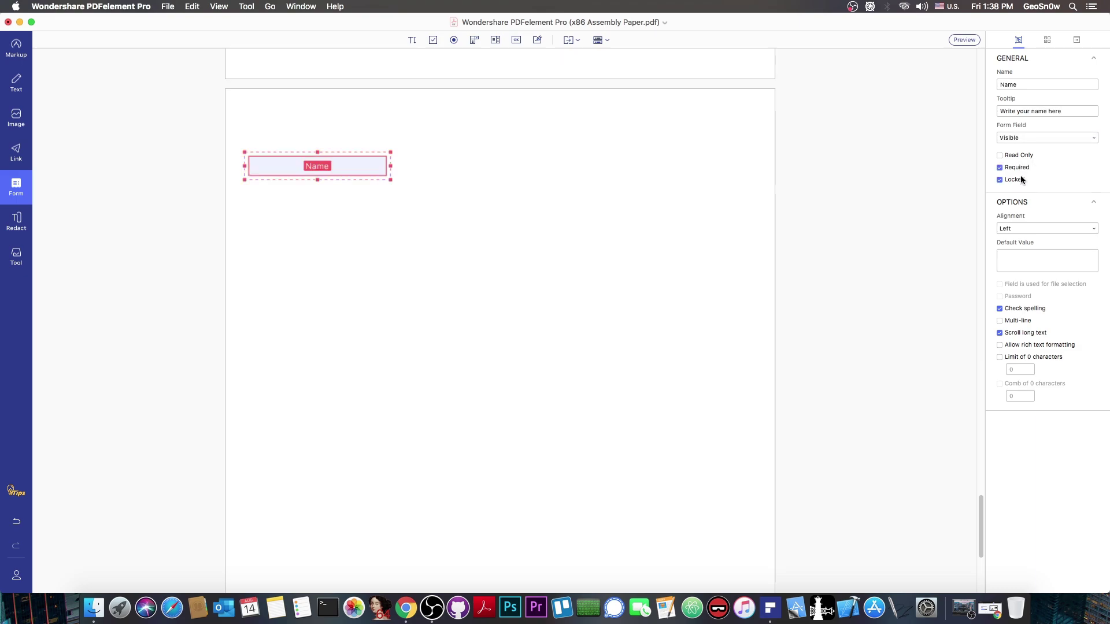
pyautogui.click(1022, 179)
pyautogui.moveTo(319, 162); pyautogui.dragTo(319, 163)
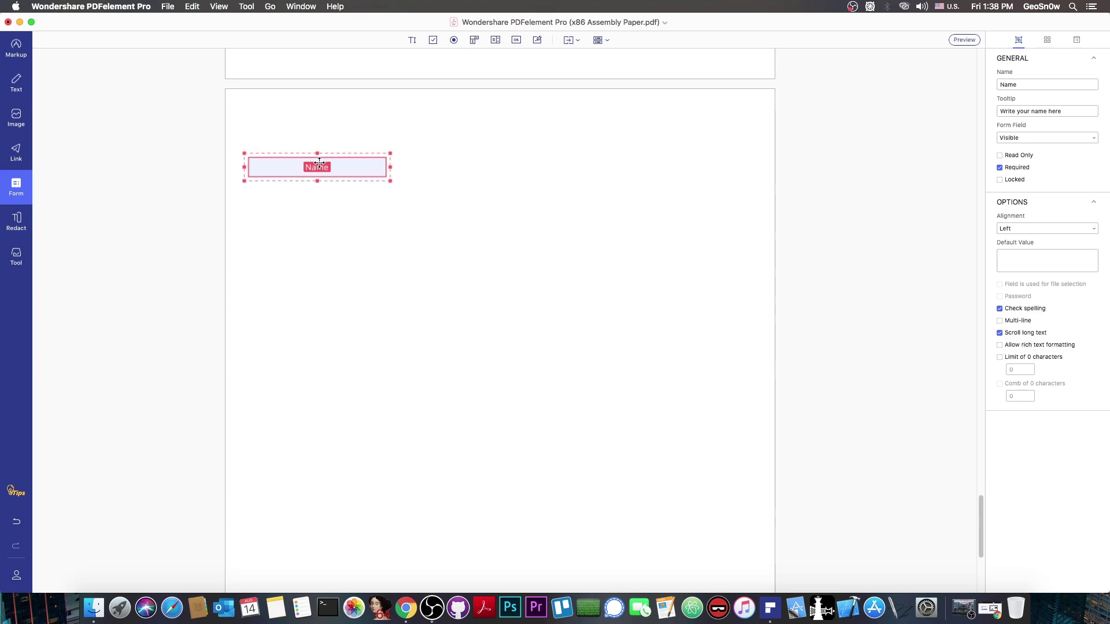
# Draw a dropdown below the Name field and name it 'Reason for contacting me'
pyautogui.click(278, 217)
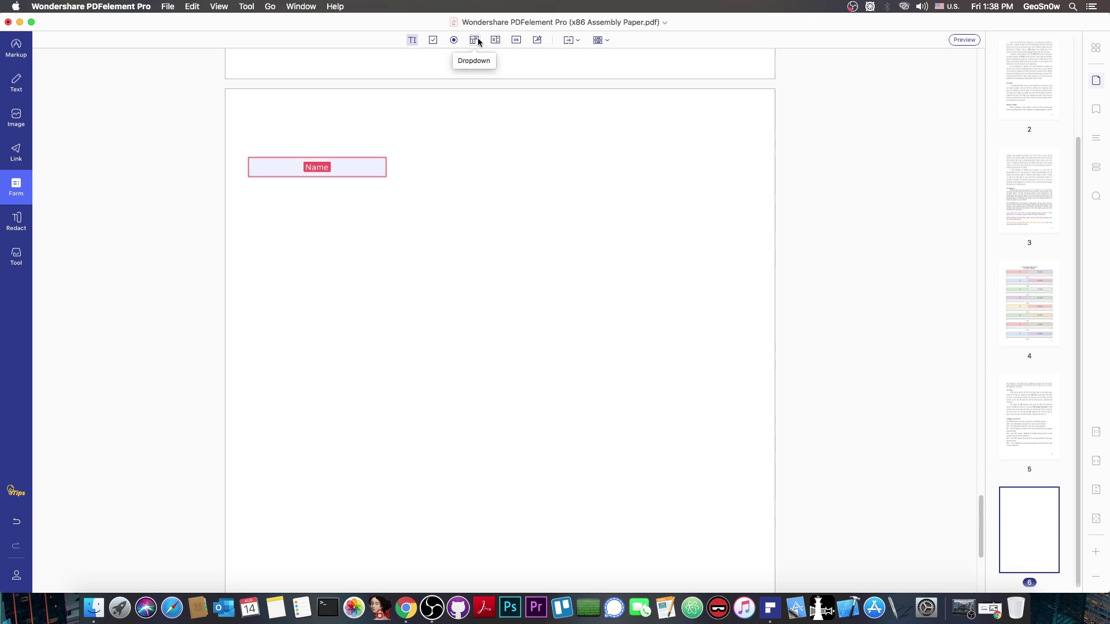
pyautogui.click(475, 39)
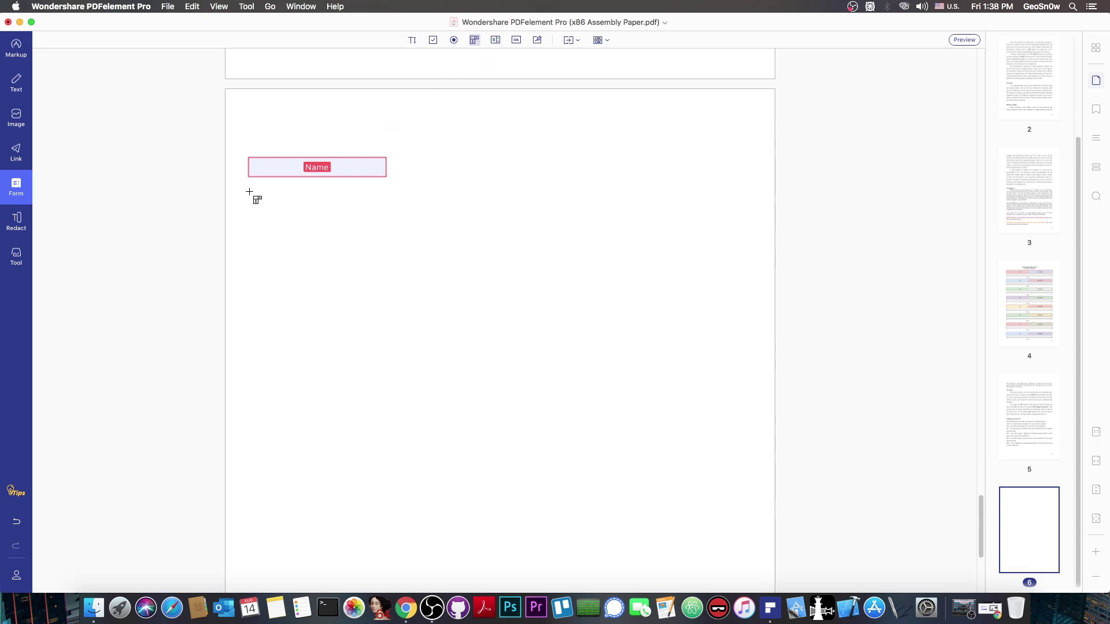
pyautogui.moveTo(249, 192); pyautogui.dragTo(390, 216)
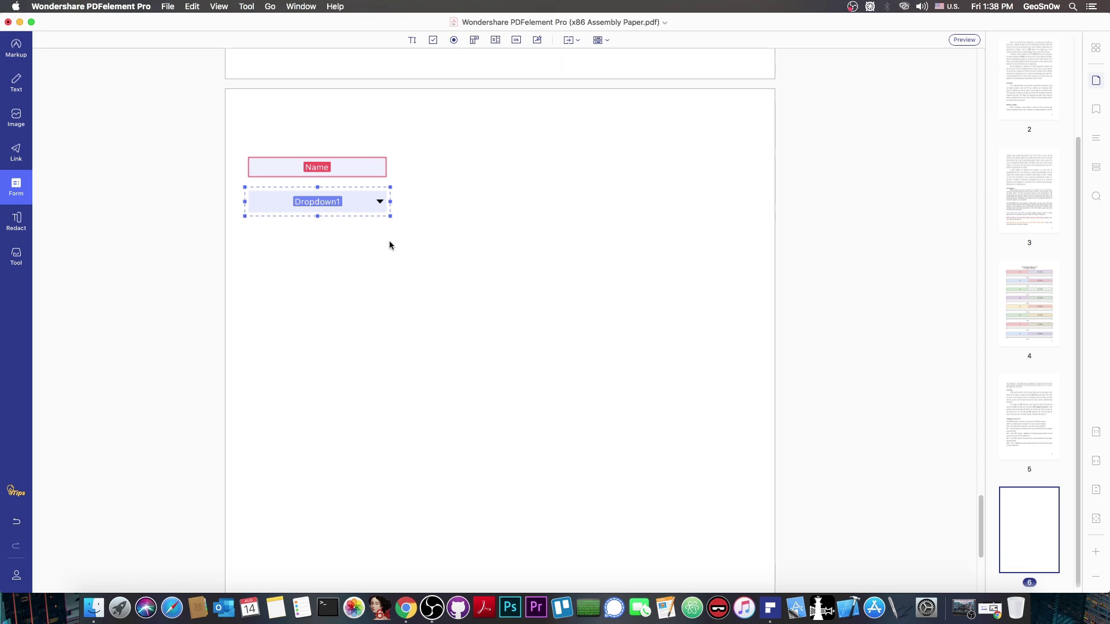
pyautogui.doubleClick(347, 203)
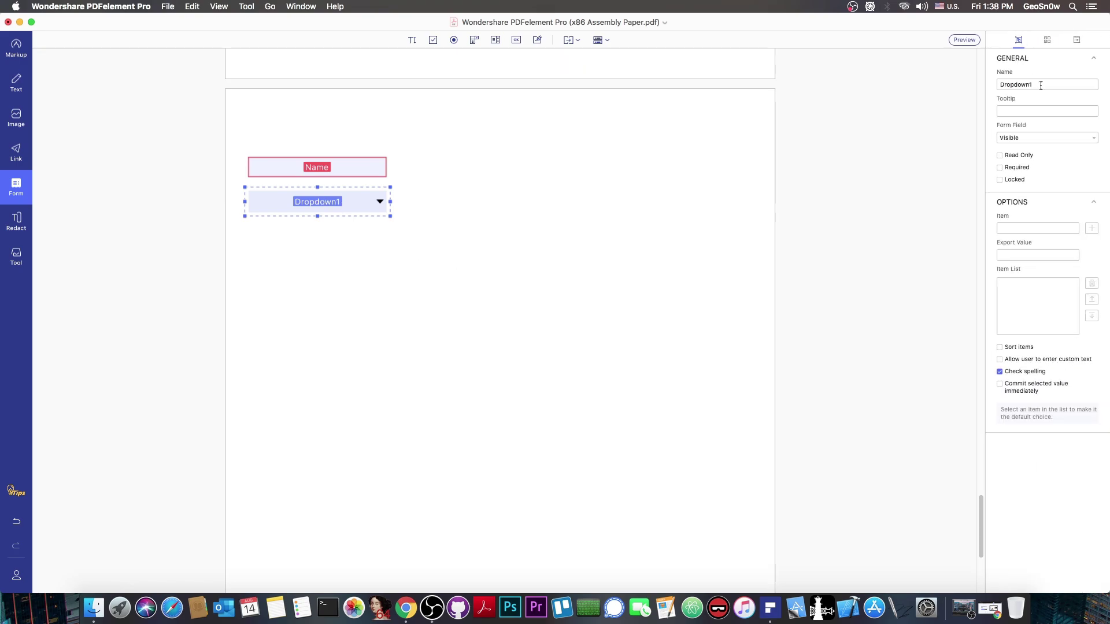
pyautogui.write('Reason for contacting me')
pyautogui.click(1036, 228)
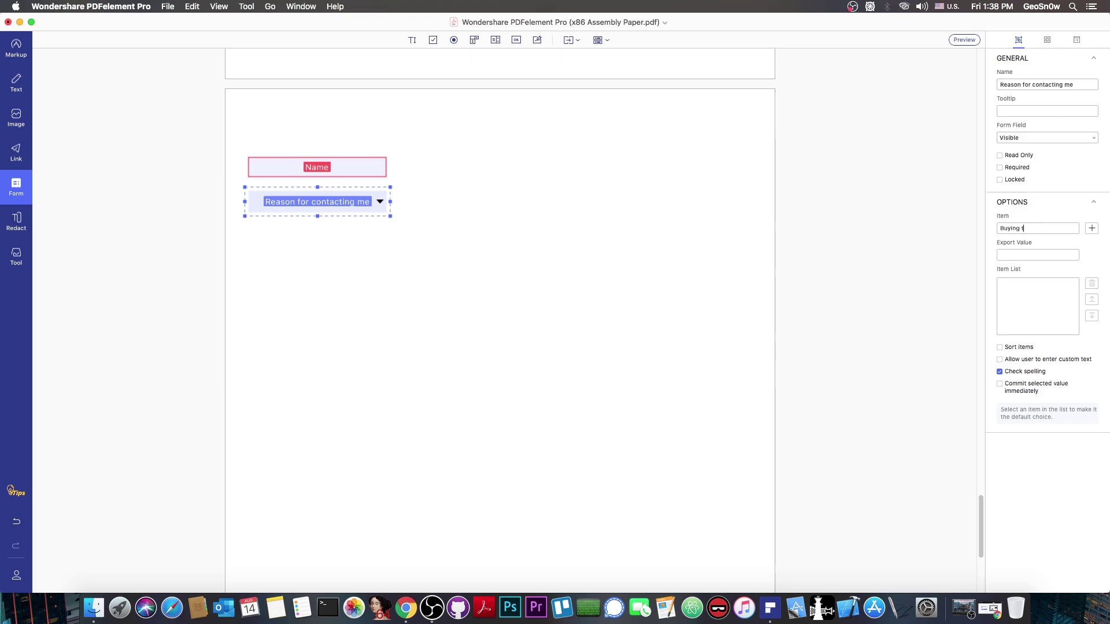
# Add choices 'Buying the book' (value 1) and 'General questions' (value 2), sorting items
pyautogui.write('Buying the book')
pyautogui.click(1066, 254)
pyautogui.write('1')
pyautogui.click(1092, 228)
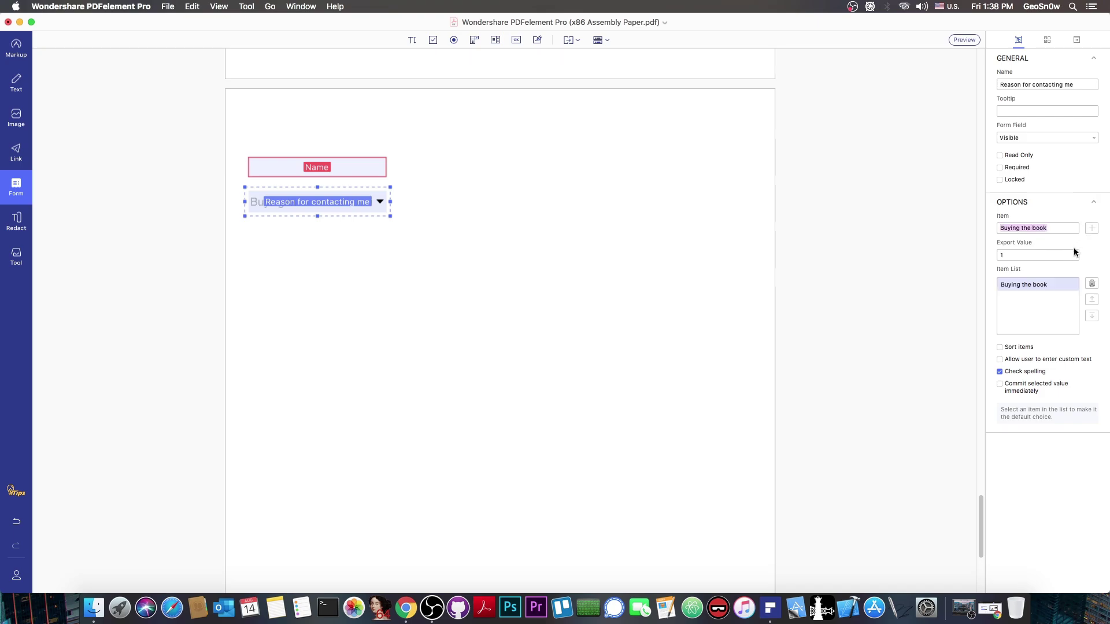
pyautogui.click(1062, 229)
pyautogui.press('super+a')
pyautogui.write('General questions')
pyautogui.click(1057, 255)
pyautogui.write('2')
pyautogui.click(1091, 228)
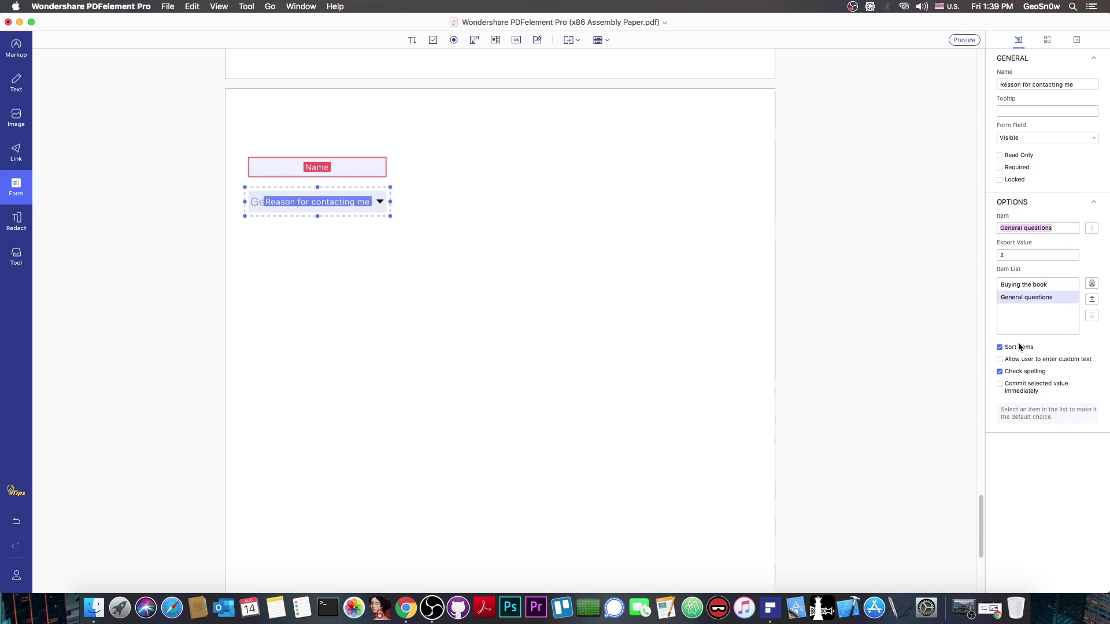
pyautogui.click(1019, 347)
pyautogui.click(339, 238)
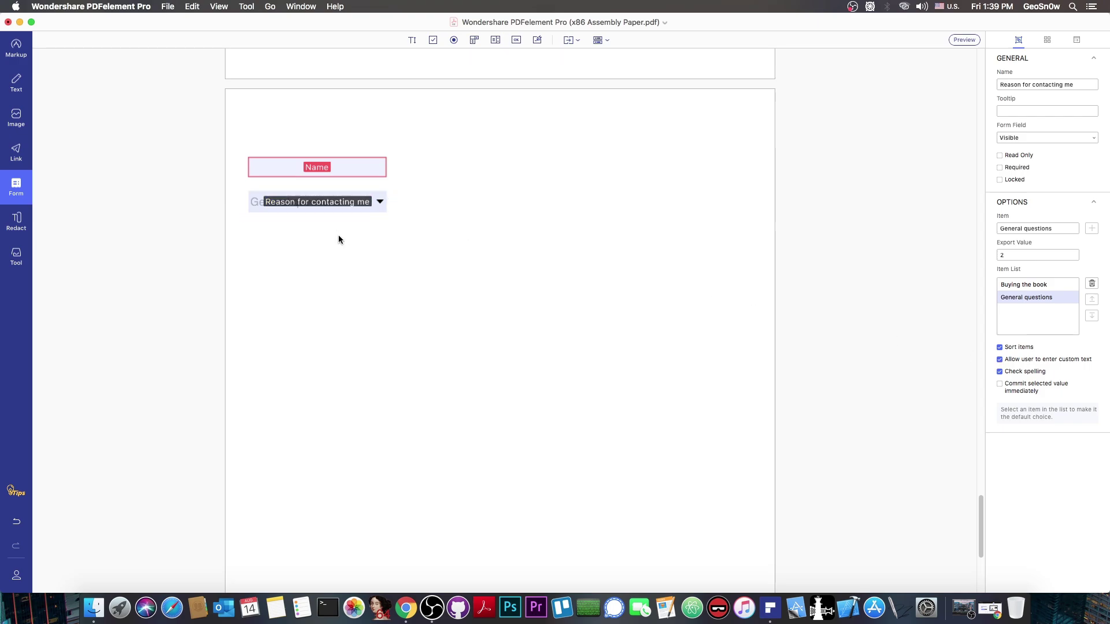
pyautogui.click(348, 200)
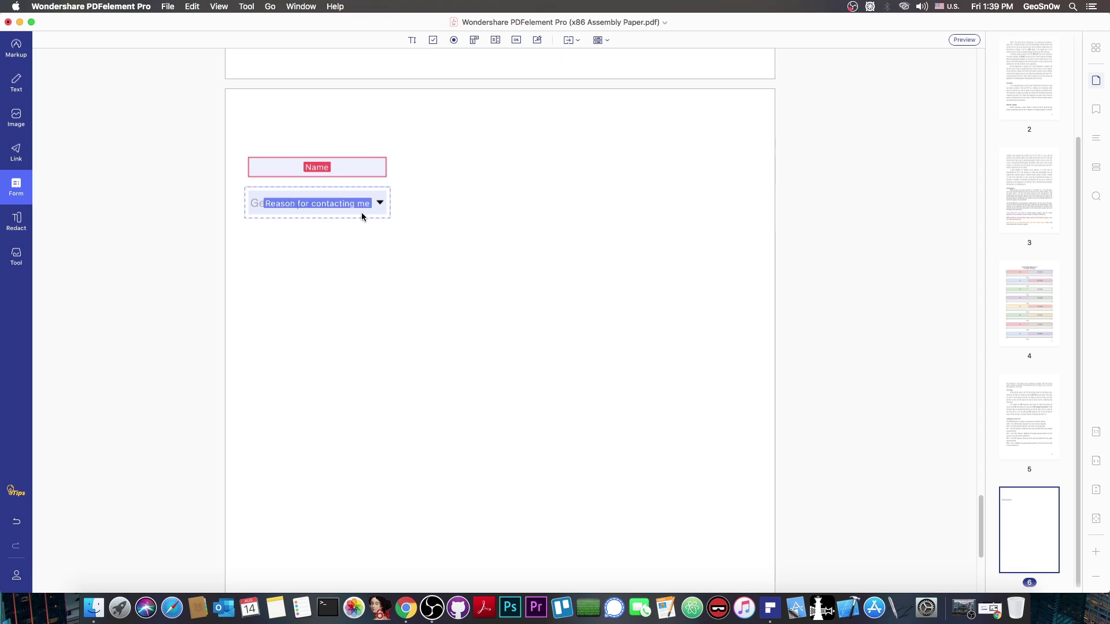
# Draw a button below the dropdown named 'Send' with a tooltip beginning 'Send the'
pyautogui.click(516, 40)
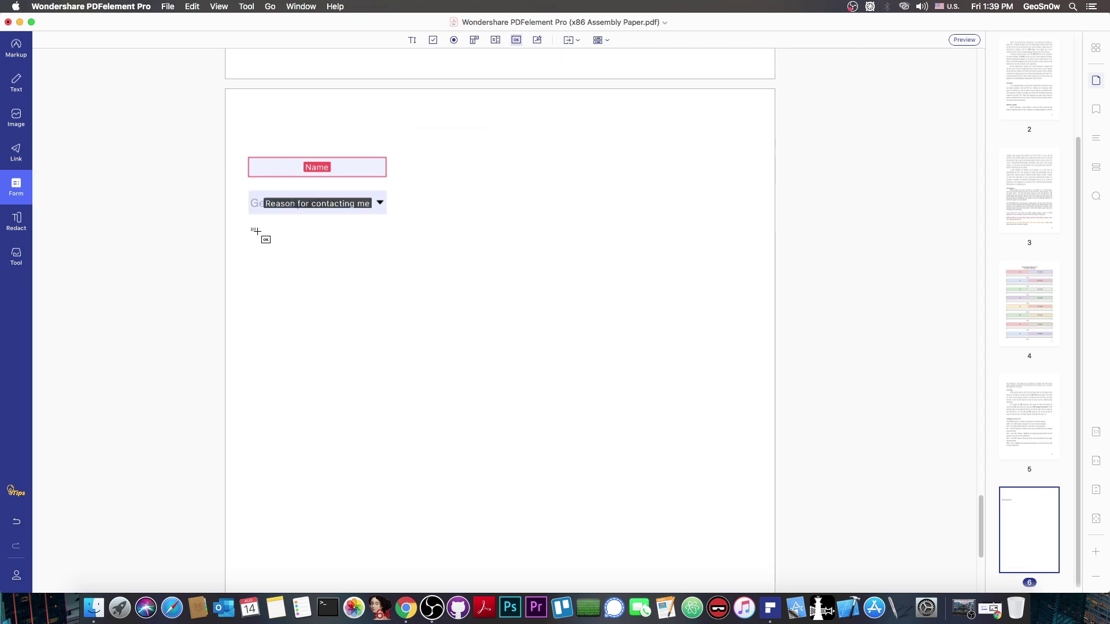
pyautogui.moveTo(253, 229); pyautogui.dragTo(386, 254)
pyautogui.doubleClick(1051, 85)
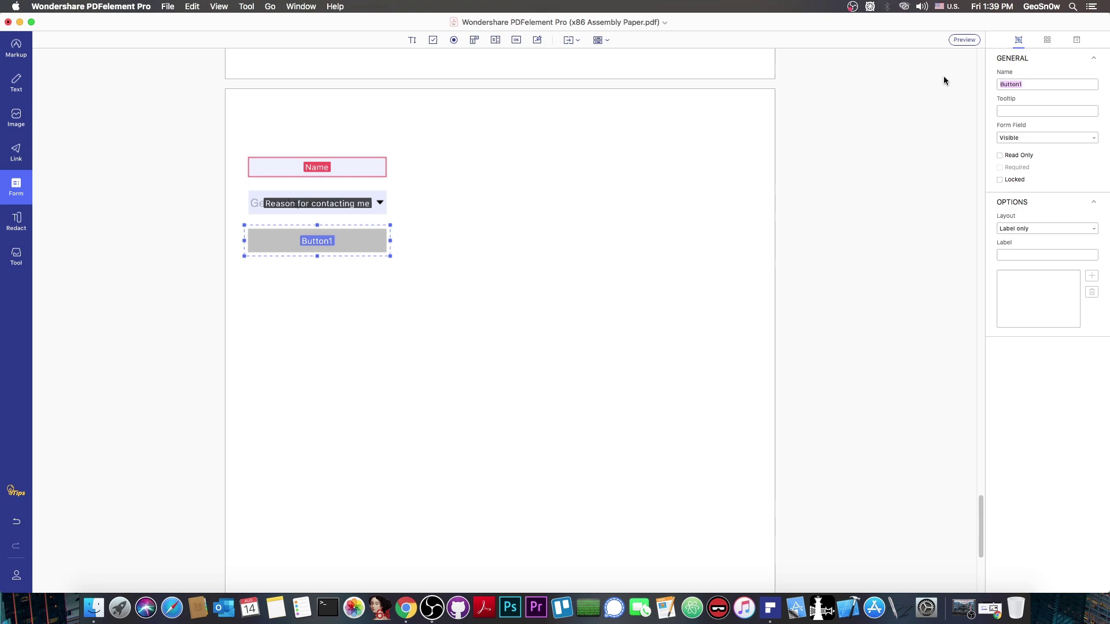
pyautogui.write('Send')
pyautogui.click(1029, 108)
pyautogui.write('Send the')
pyautogui.press('Return')
# Draw a signature field, position it above the Send button, and make it narrower
pyautogui.click(537, 40)
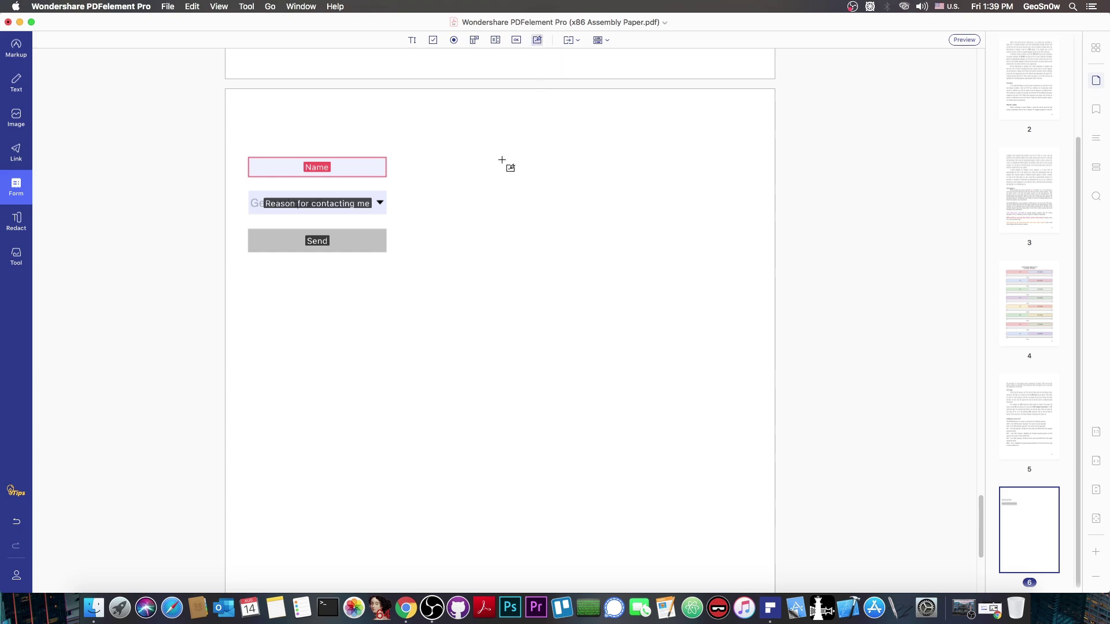
pyautogui.moveTo(249, 286); pyautogui.dragTo(449, 325)
pyautogui.moveTo(514, 304); pyautogui.dragTo(449, 292)
pyautogui.moveTo(321, 243); pyautogui.dragTo(344, 344)
pyautogui.moveTo(325, 285); pyautogui.dragTo(325, 246)
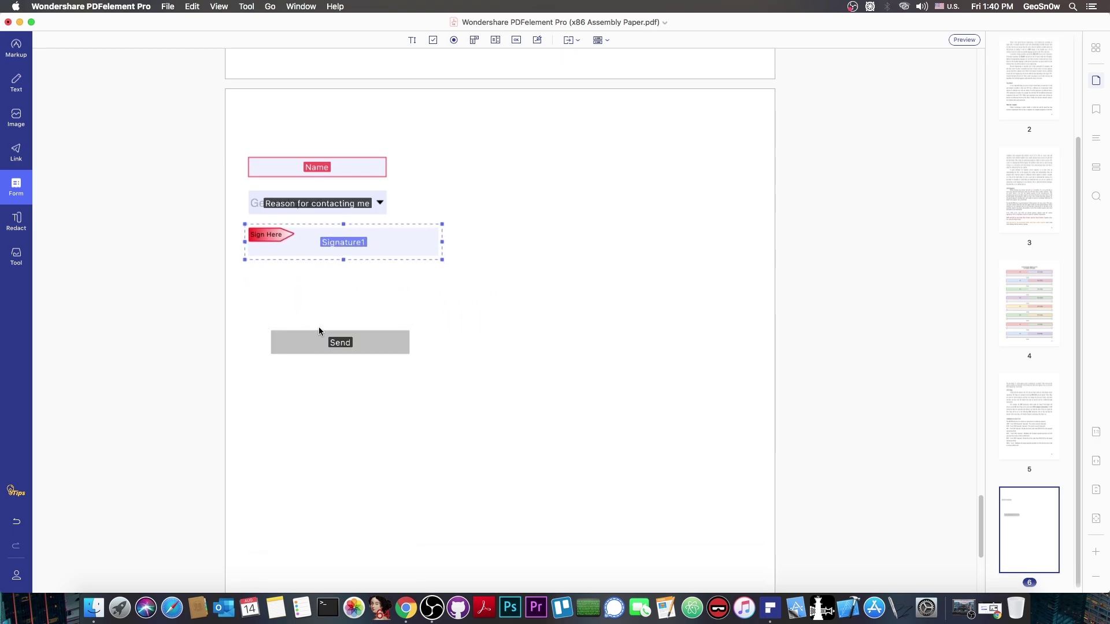
pyautogui.moveTo(310, 342); pyautogui.dragTo(288, 281)
pyautogui.click(421, 248)
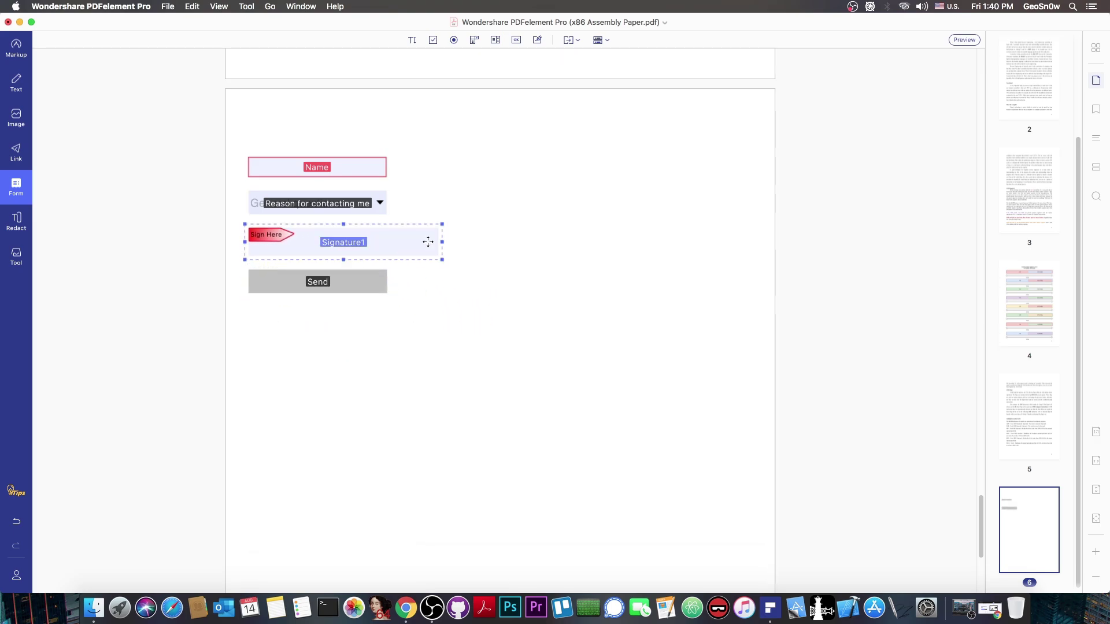
pyautogui.moveTo(444, 247); pyautogui.dragTo(387, 246)
pyautogui.click(459, 237)
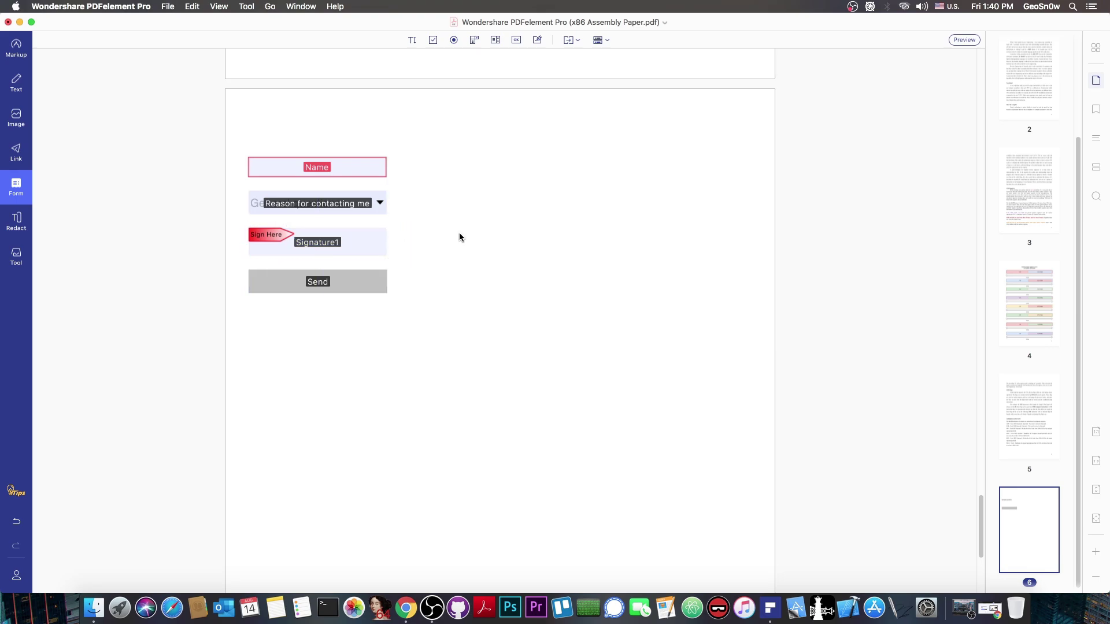
# In form preview, type a name into the Name field and choose 'Buying the book'
pyautogui.scroll(3, 447, 341)
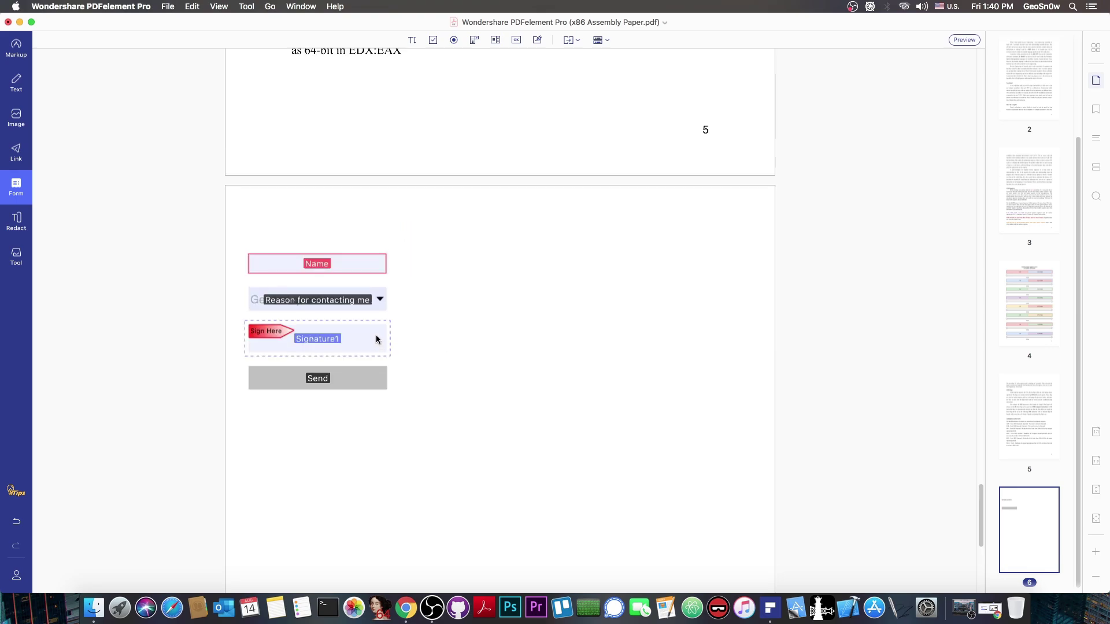
pyautogui.click(958, 39)
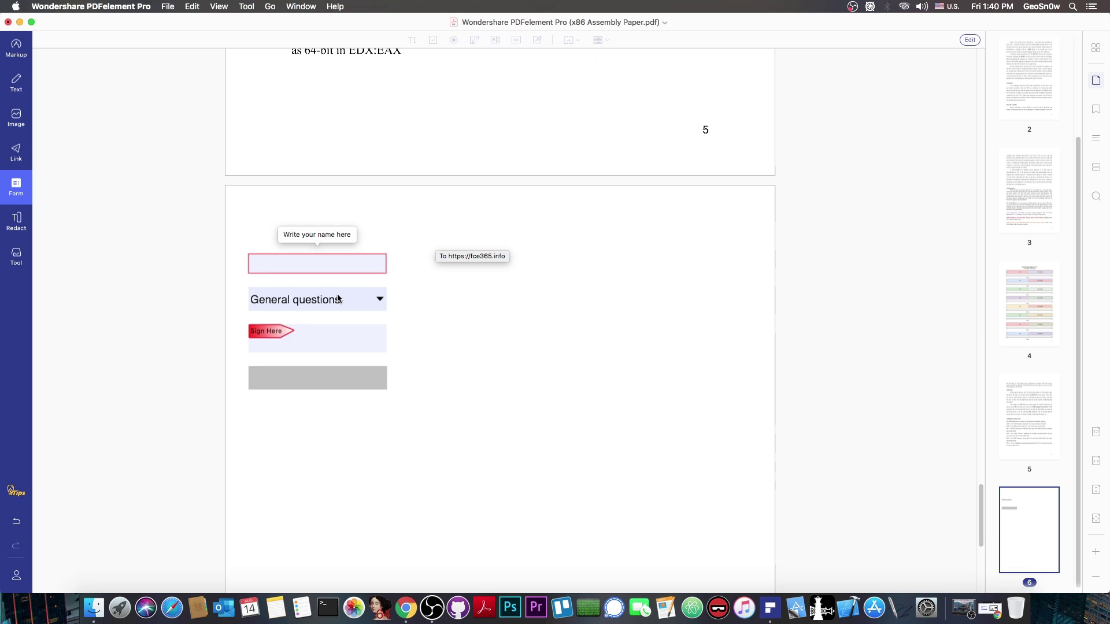
pyautogui.click(285, 265)
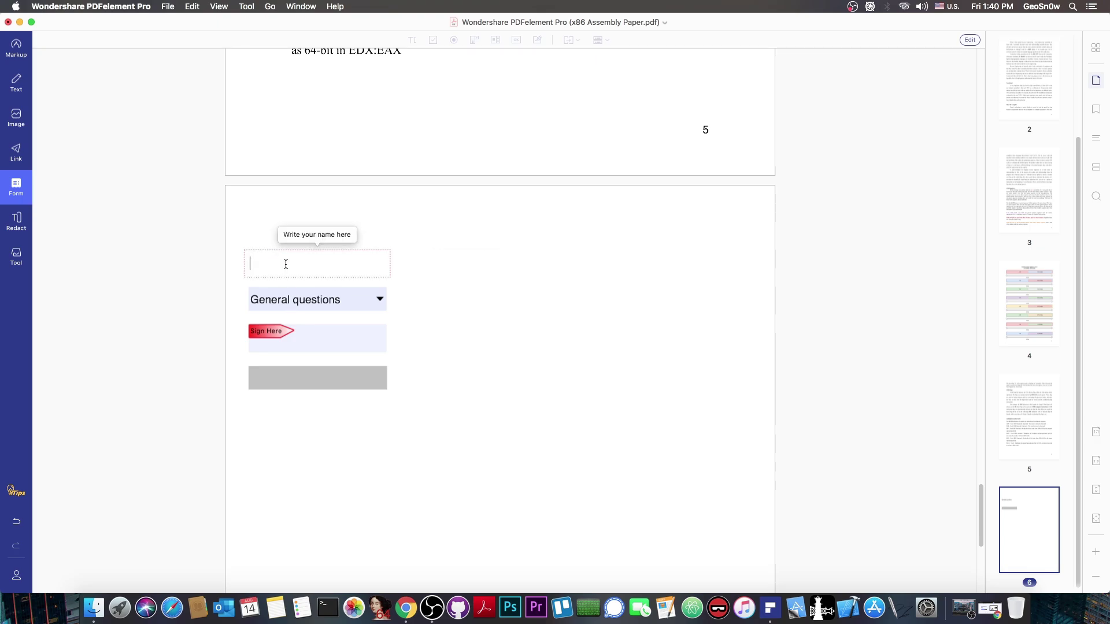
pyautogui.write('Dave')
pyautogui.click(367, 301)
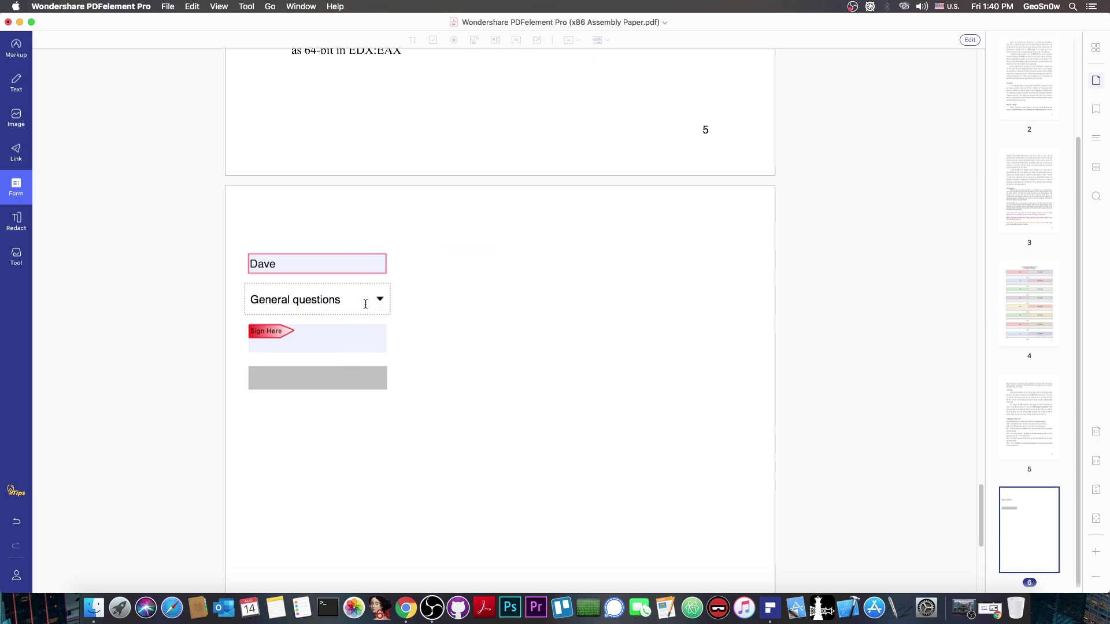
pyautogui.click(380, 299)
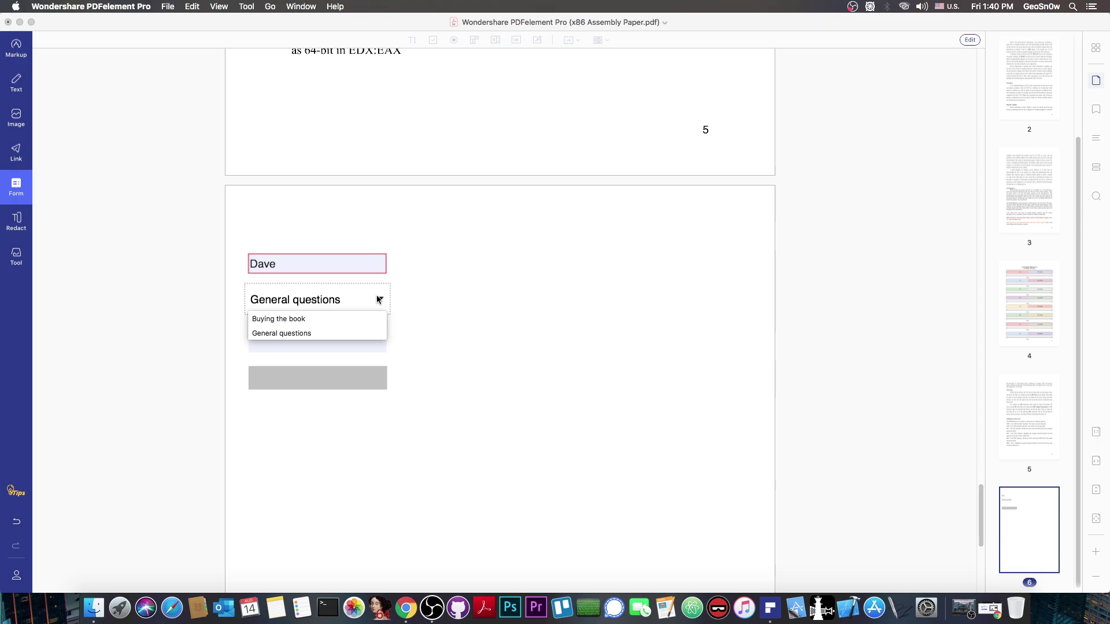
pyautogui.click(277, 318)
# Try the signature field, cancel signing, then try the Send button
pyautogui.click(363, 339)
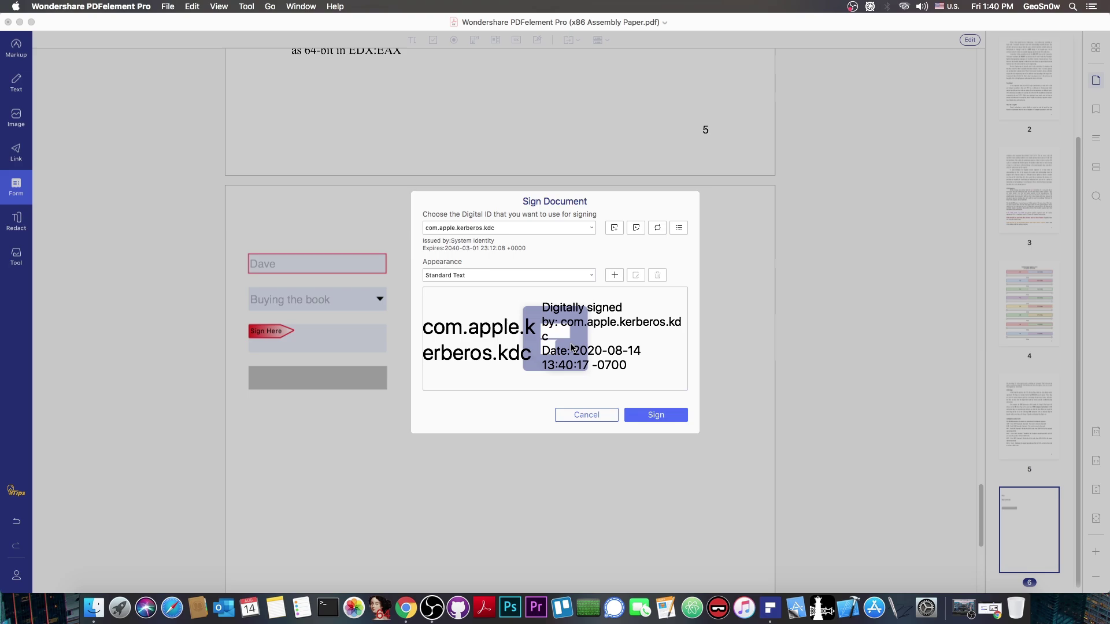
pyautogui.press('Escape')
pyautogui.click(290, 386)
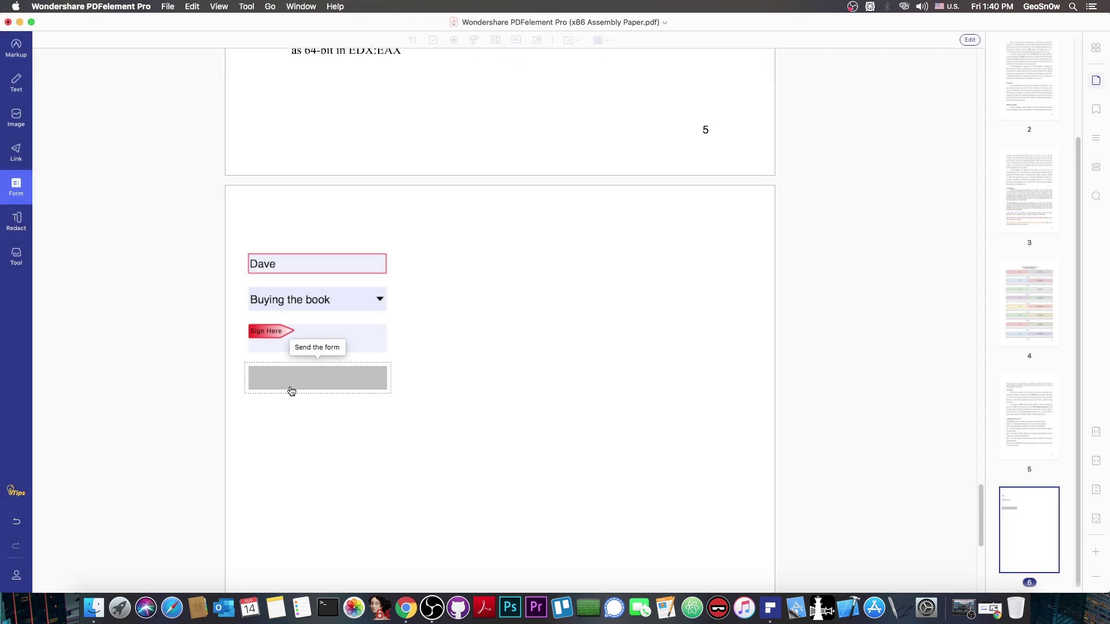
# Change the Send button's label to 'Send The Form'
pyautogui.click(969, 39)
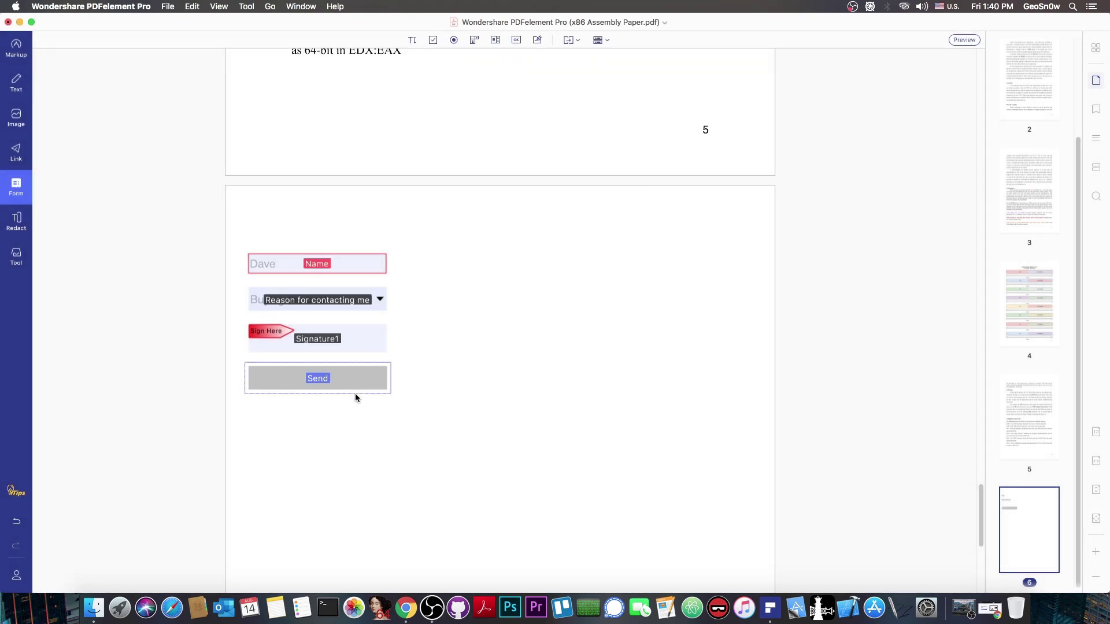
pyautogui.doubleClick(388, 386)
pyautogui.click(1035, 256)
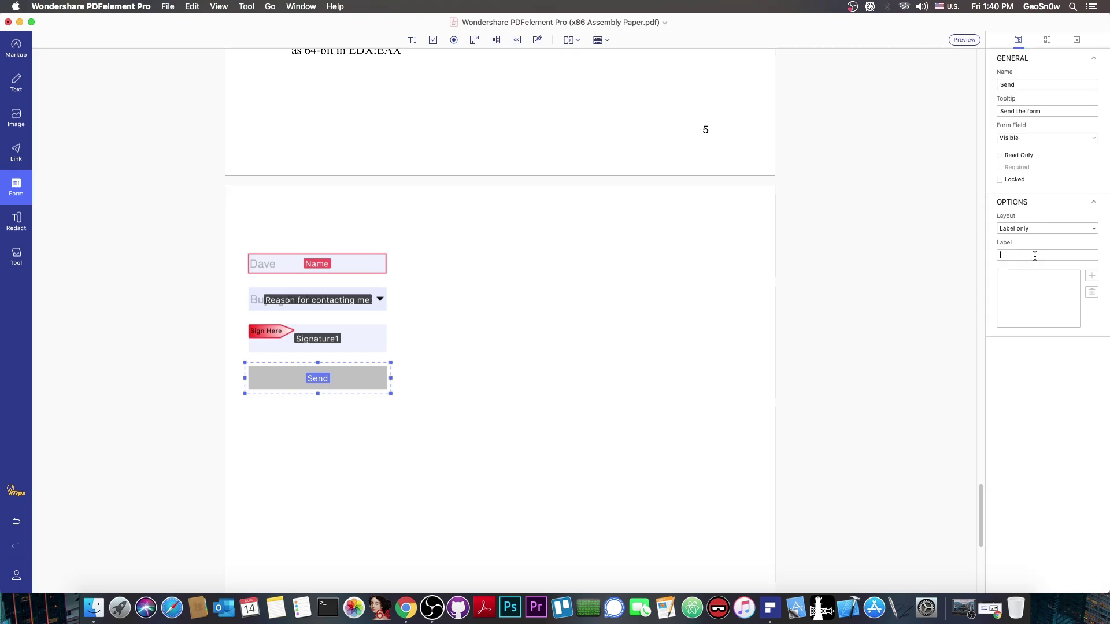
pyautogui.write('Send The Form')
# In preview, pick General questions, then return to editing and scroll up to page 2
pyautogui.click(964, 39)
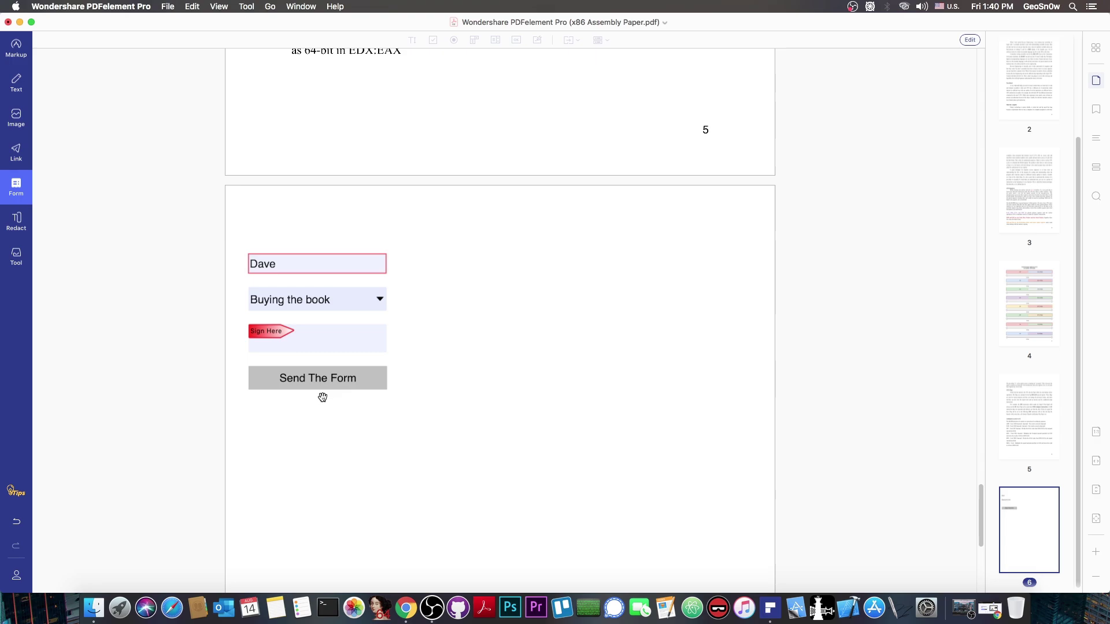
pyautogui.click(377, 301)
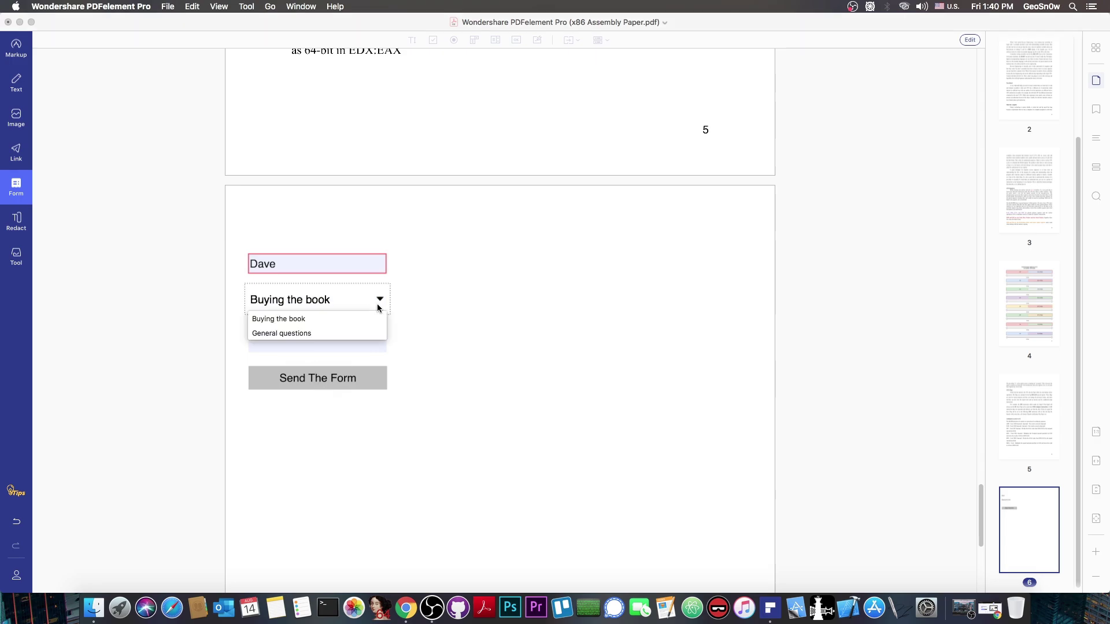
pyautogui.click(347, 330)
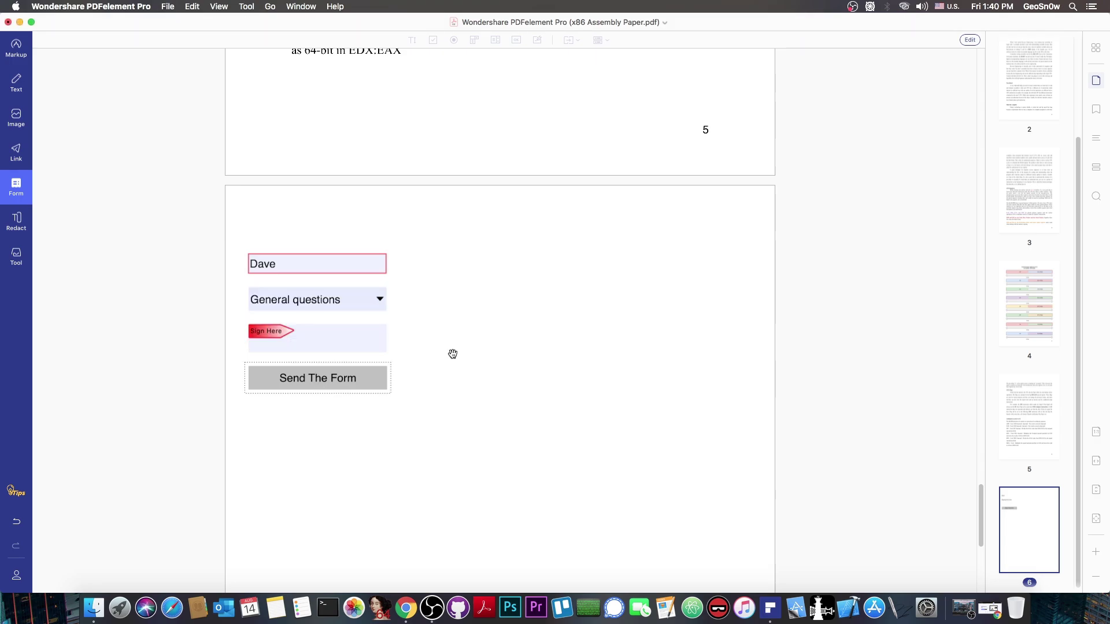
pyautogui.click(962, 40)
pyautogui.scroll(3, 667, 301)
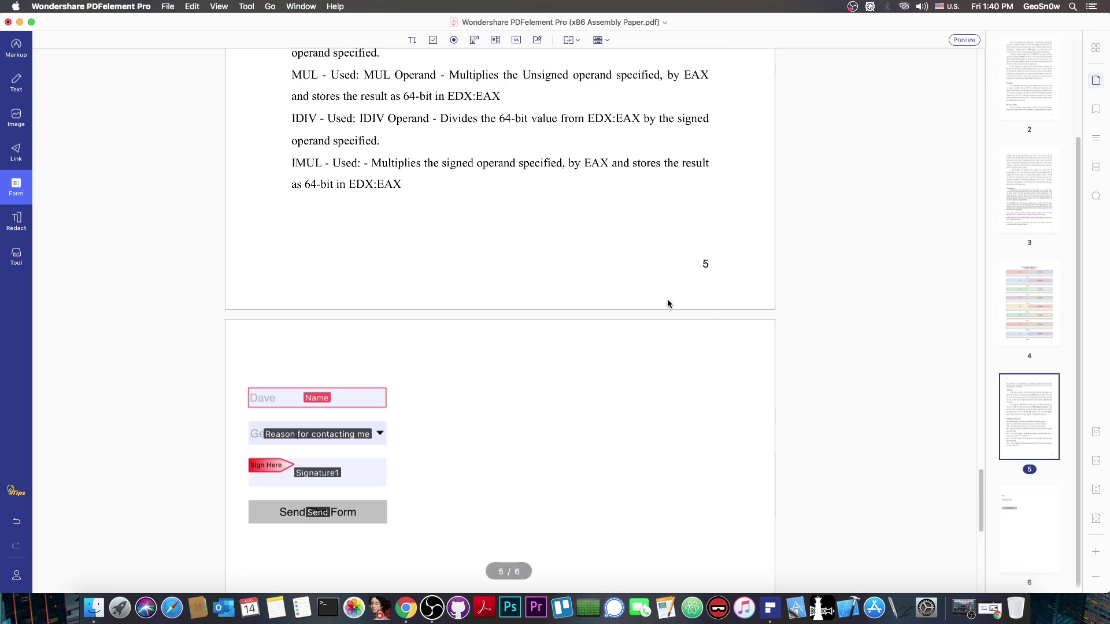
pyautogui.scroll(15, 667, 303)
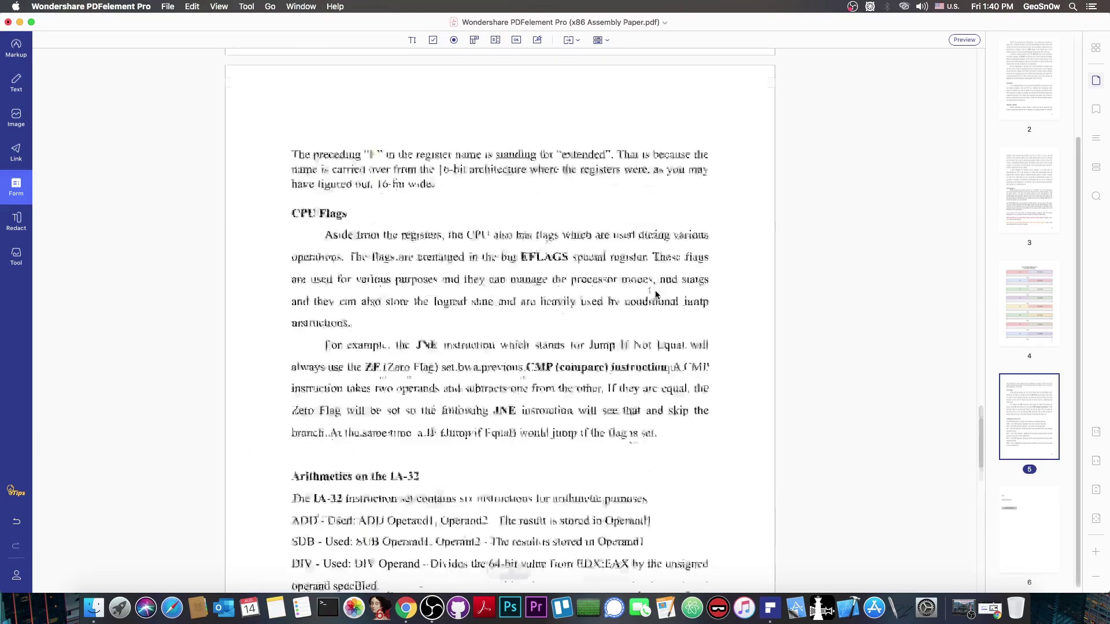
pyautogui.scroll(10, 655, 295)
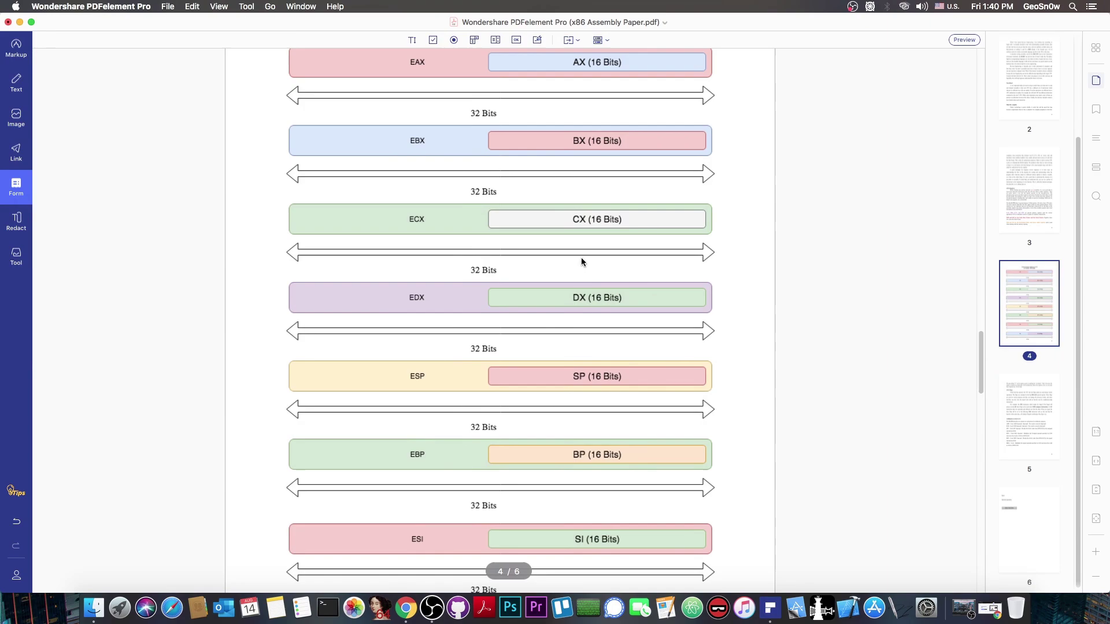
pyautogui.scroll(20, 471, 231)
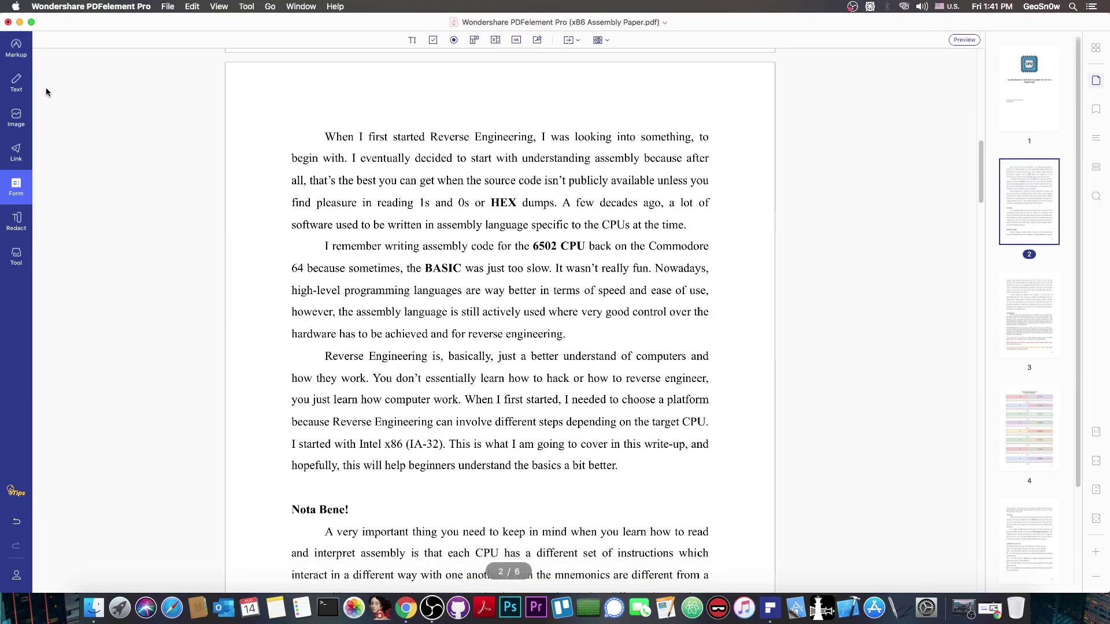
# Put a sticky note at page 2's top right reading 'Do not forget to check out t…'
pyautogui.click(17, 52)
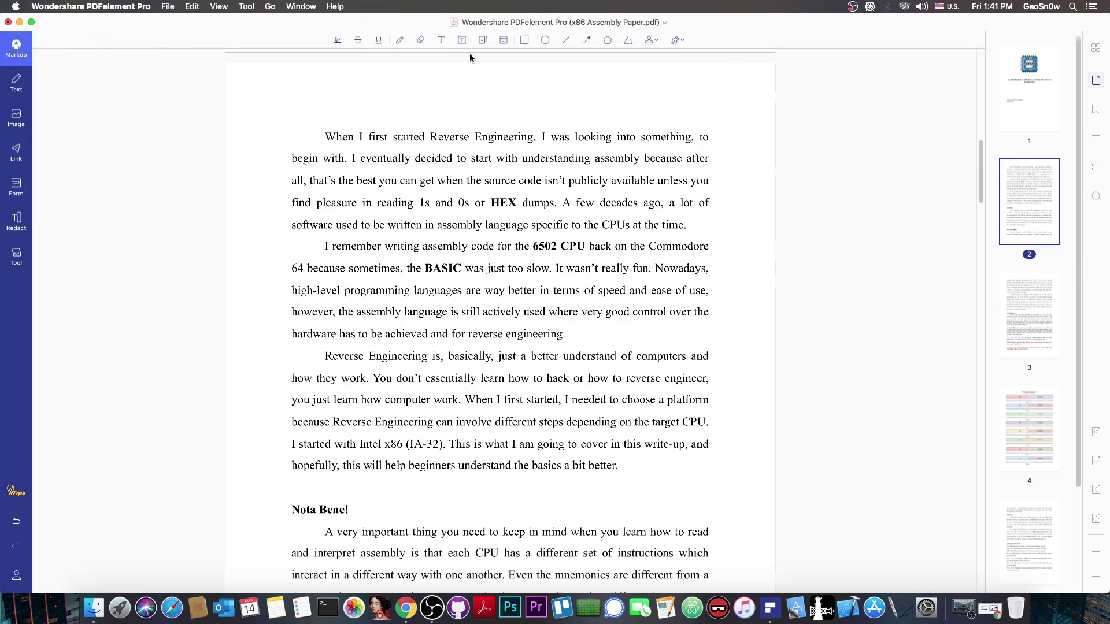
pyautogui.click(503, 40)
pyautogui.click(731, 100)
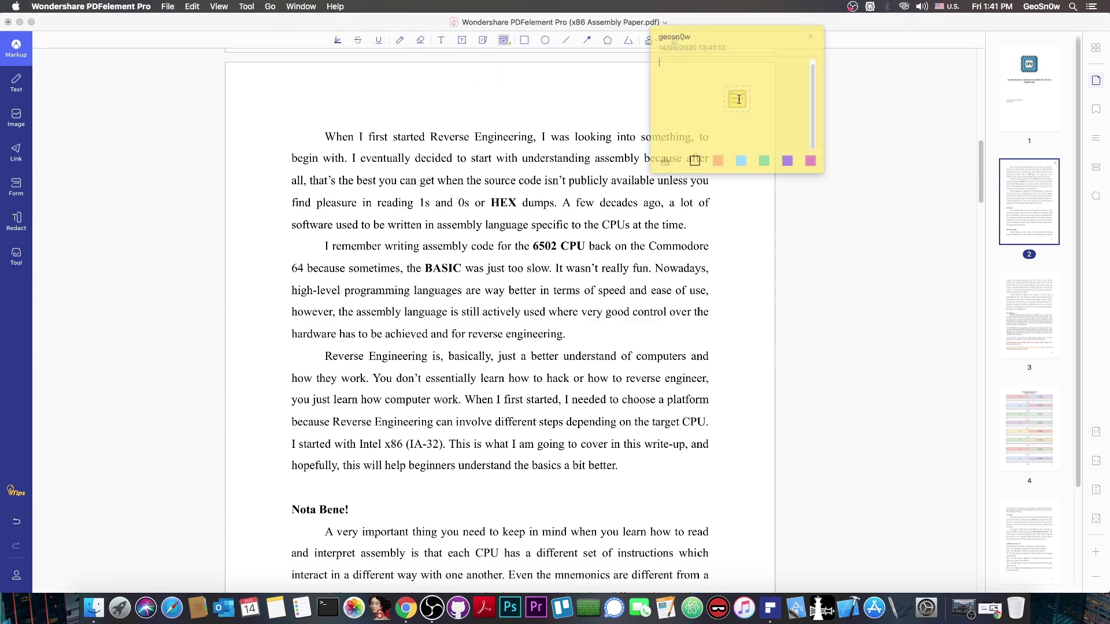
pyautogui.moveTo(718, 36); pyautogui.dragTo(853, 74)
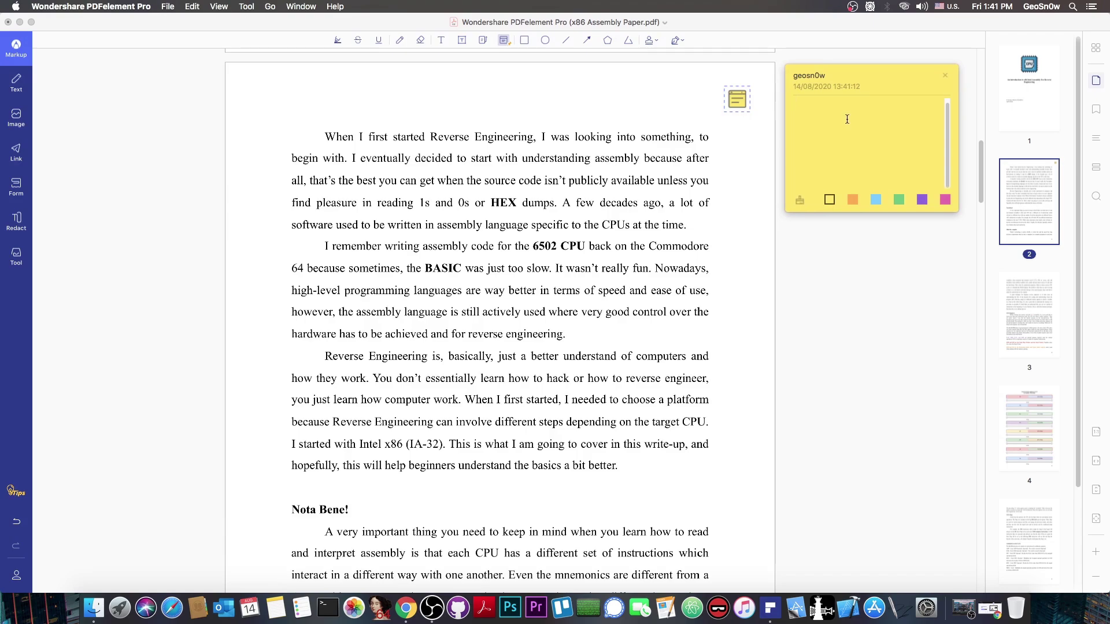
pyautogui.write('Do not forget to check out the reference')
pyautogui.click(739, 106)
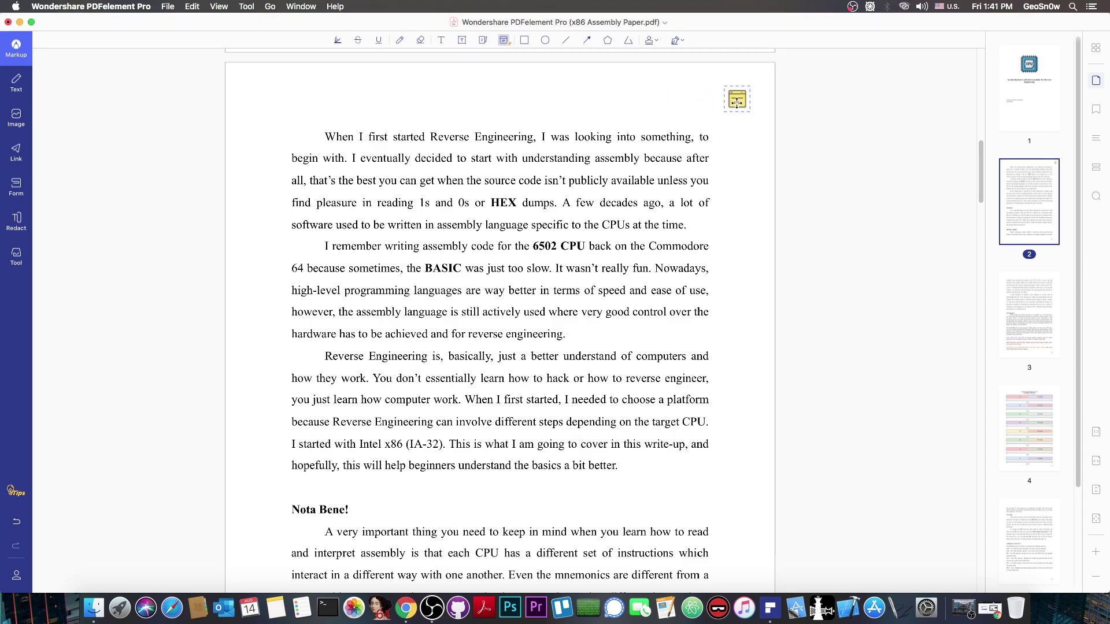
# Draw an oval around the 'Nota Bene!' heading
pyautogui.click(545, 40)
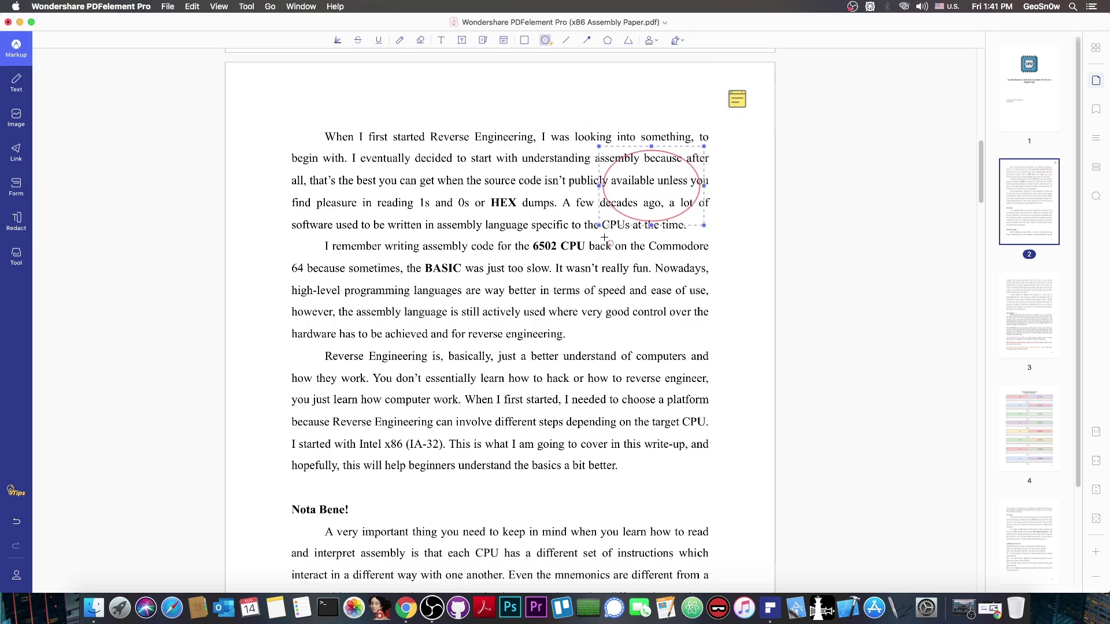
pyautogui.moveTo(271, 490); pyautogui.dragTo(376, 527)
pyautogui.click(436, 498)
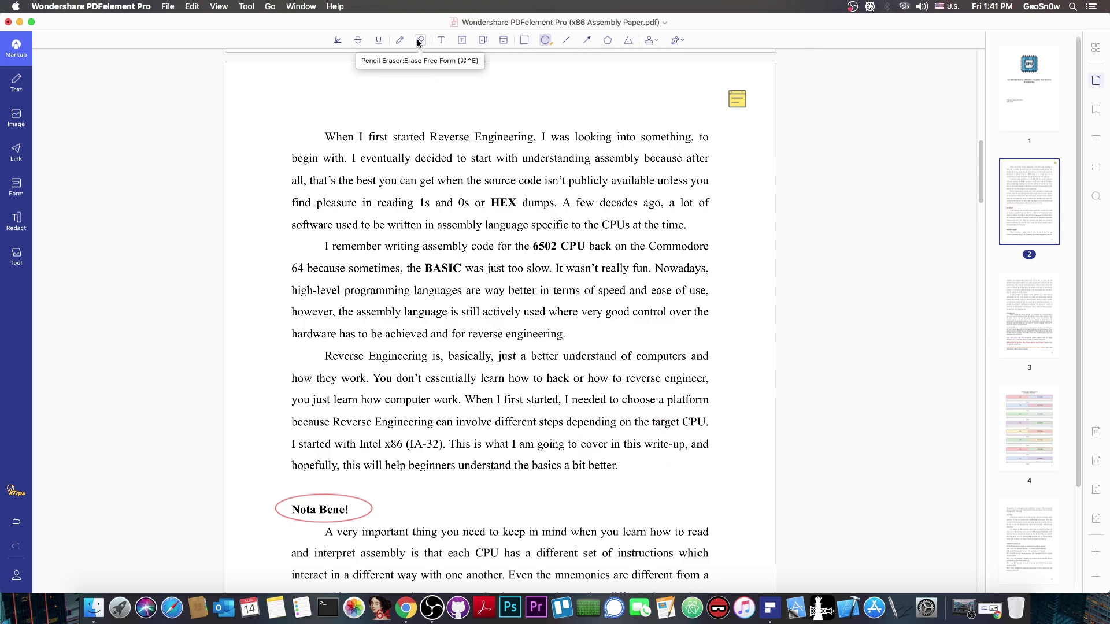
# Underline 'Reverse Engineering' in red
pyautogui.click(379, 40)
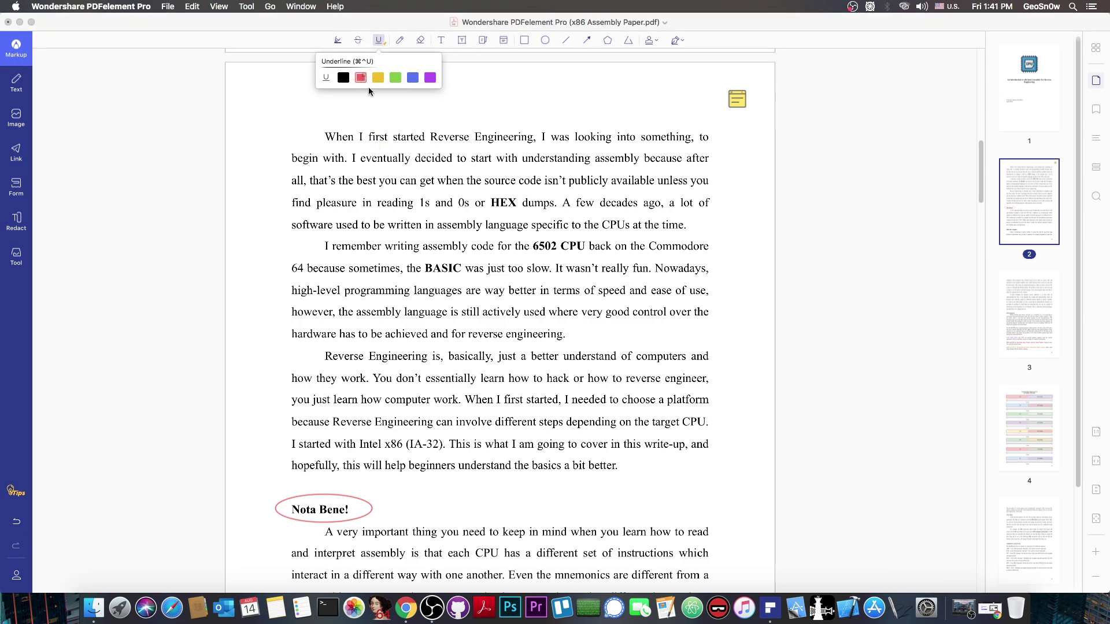
pyautogui.click(361, 78)
pyautogui.moveTo(433, 137); pyautogui.dragTo(530, 138)
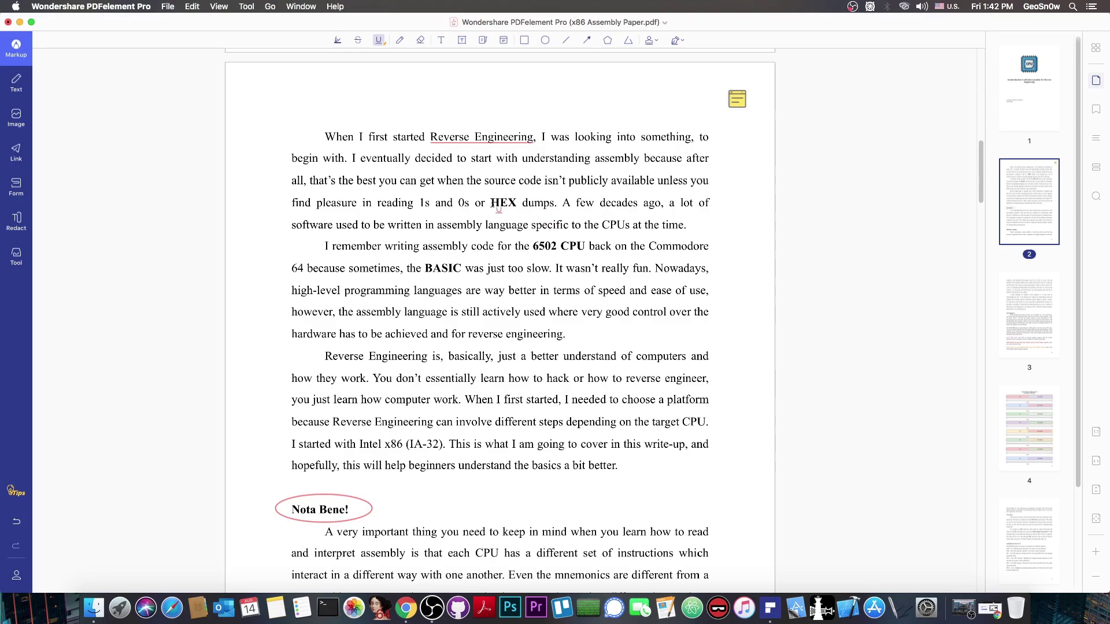
# Open the stamps list and signature creation, then dismiss both without adding anything
pyautogui.click(649, 40)
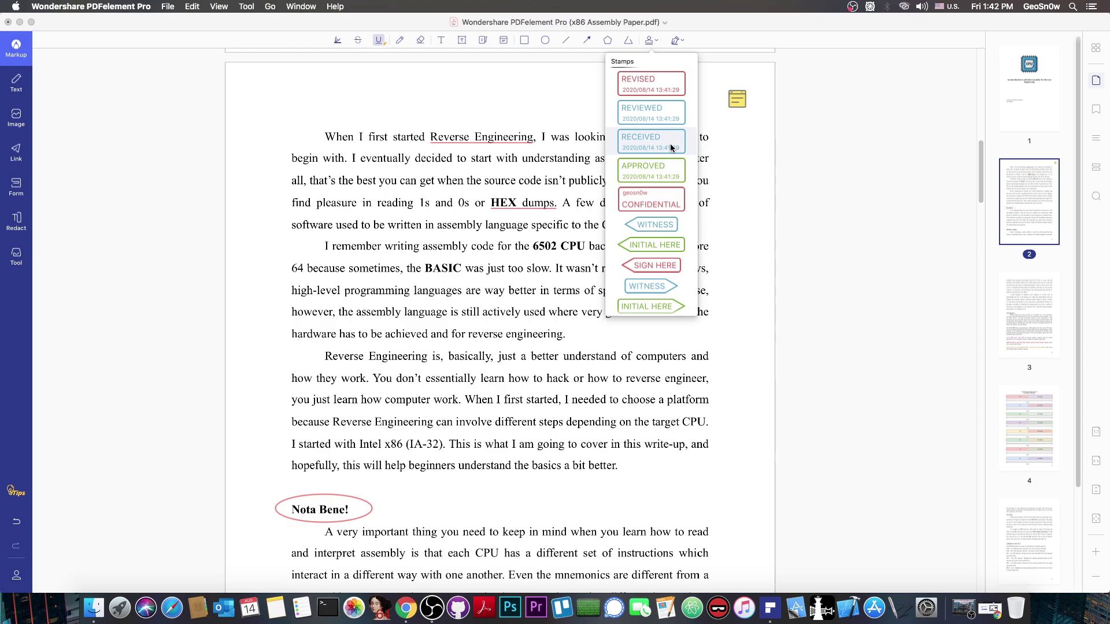
pyautogui.click(710, 125)
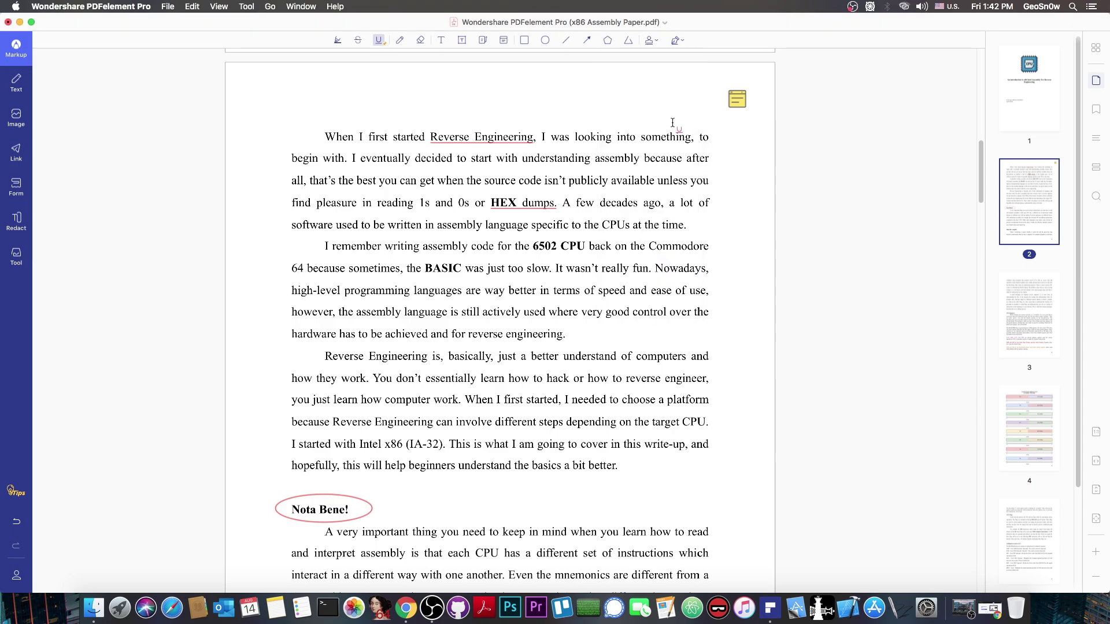
pyautogui.click(683, 40)
pyautogui.press('Escape')
# Add the sentence 'Please fill the form below to contact the author' above page 6's Name field
pyautogui.click(16, 81)
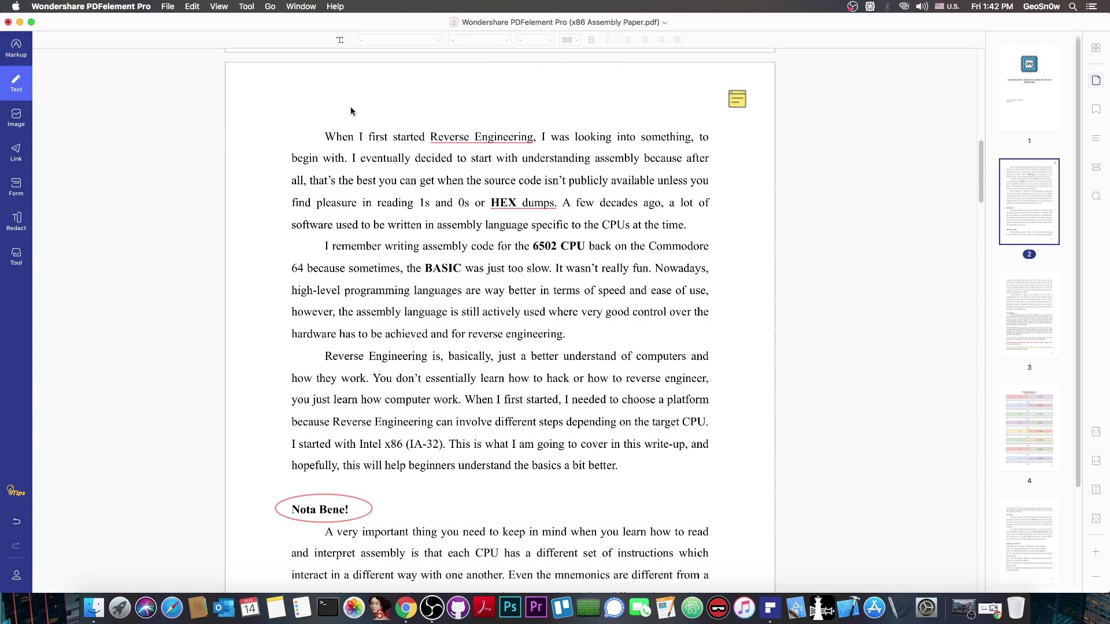
pyautogui.scroll(-20, 351, 111)
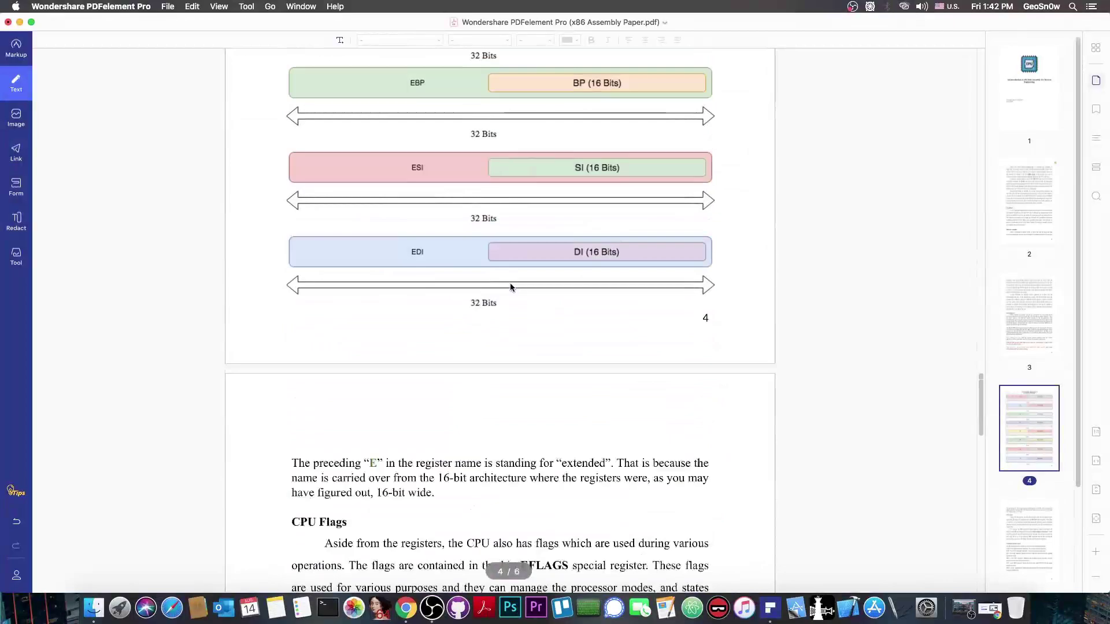
pyautogui.scroll(-20, 510, 287)
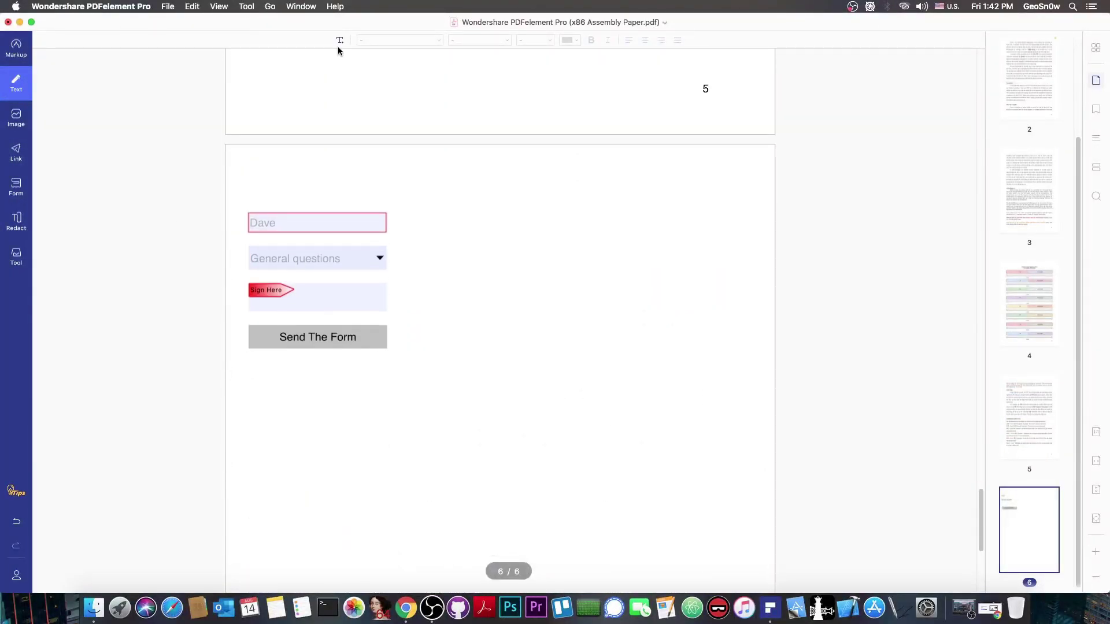
pyautogui.click(341, 40)
pyautogui.click(248, 191)
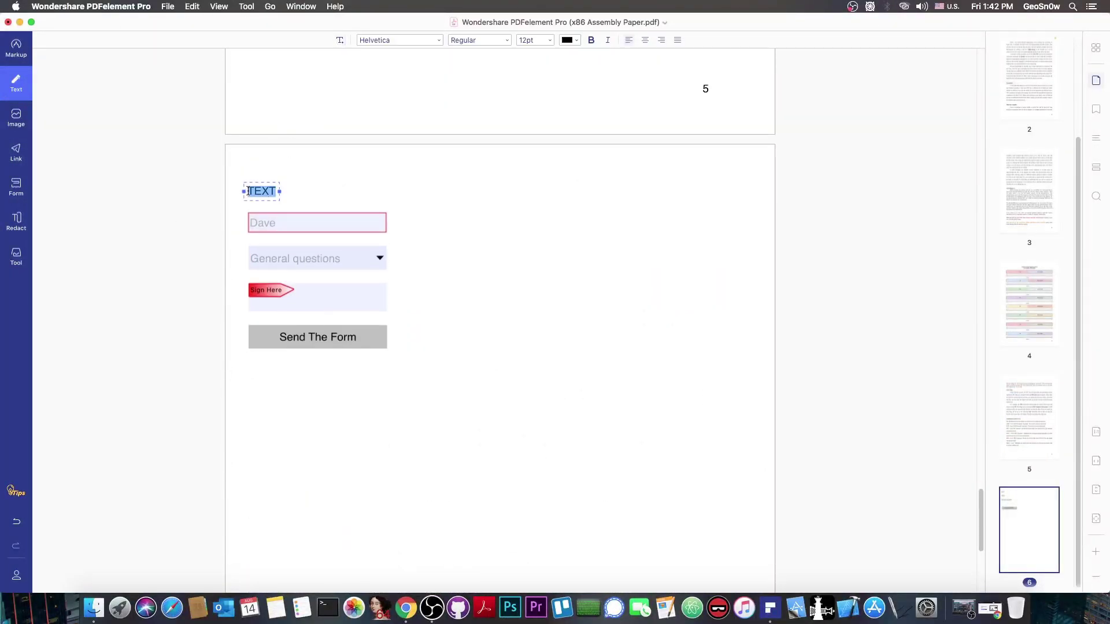
pyautogui.write('Please')
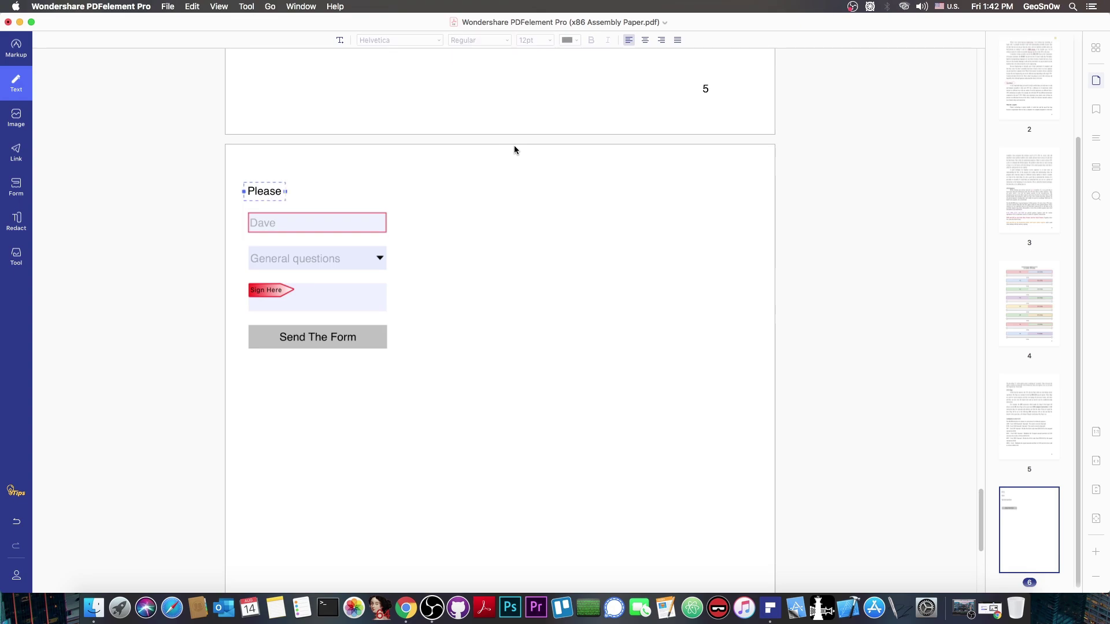
pyautogui.write(' fill the form below to contact the author')
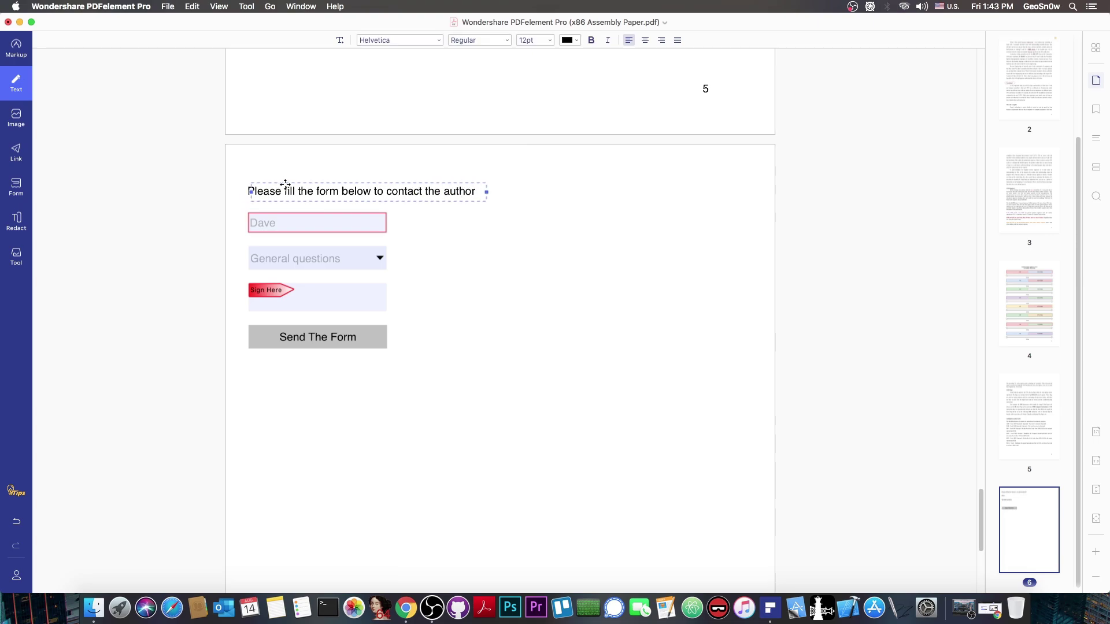
pyautogui.moveTo(277, 184); pyautogui.dragTo(284, 201)
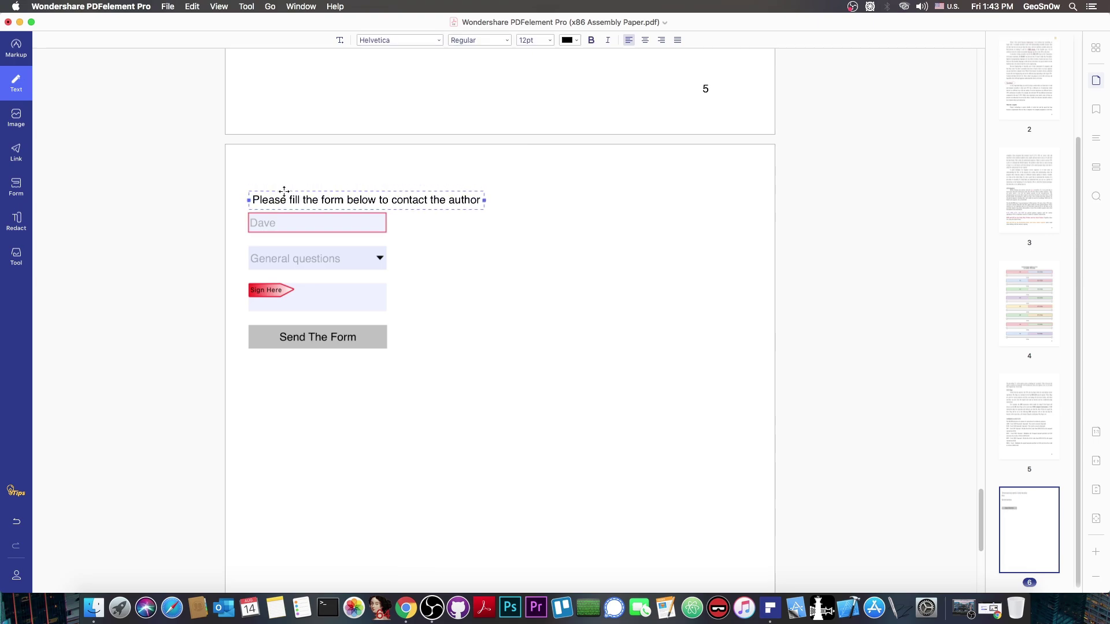
pyautogui.click(584, 280)
pyautogui.click(466, 198)
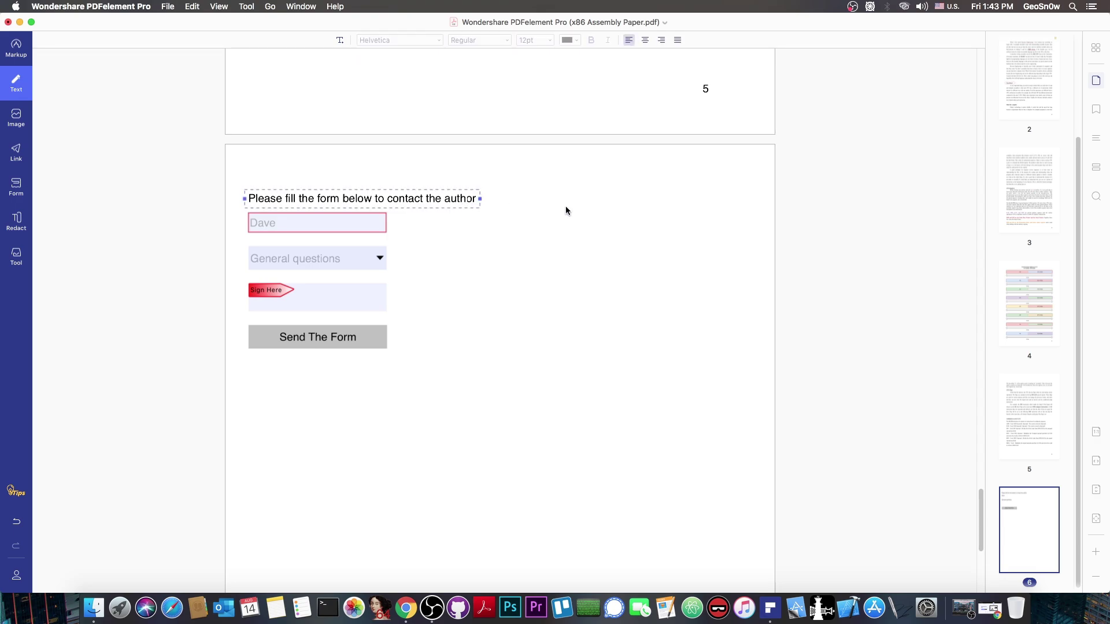
pyautogui.click(539, 234)
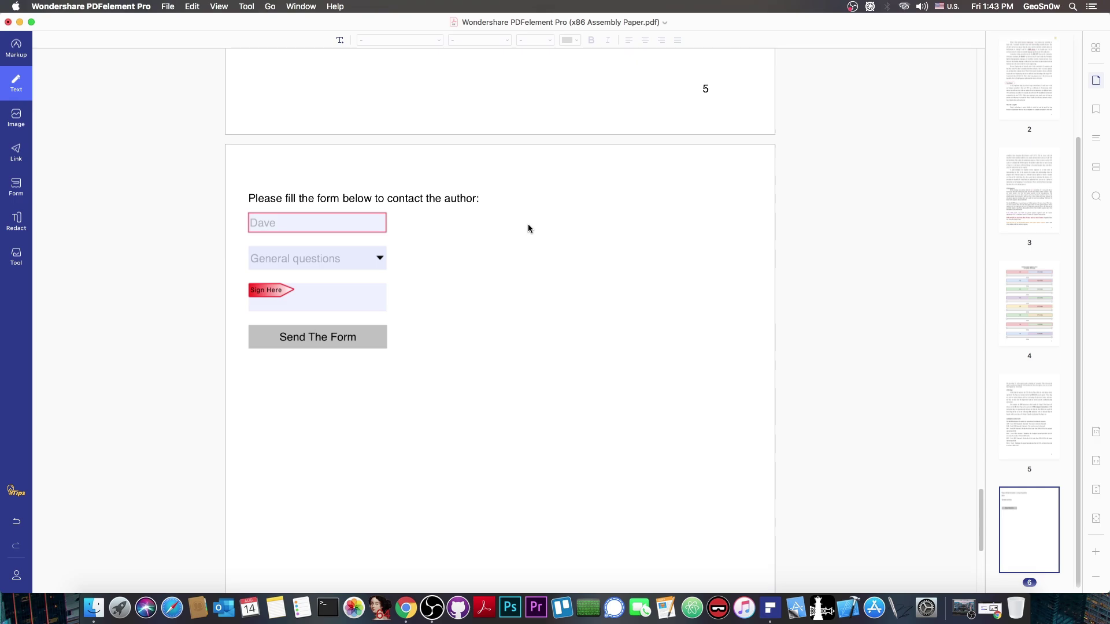
# Widen the Name, signature and Send The Form fields to the right margin
pyautogui.click(380, 222)
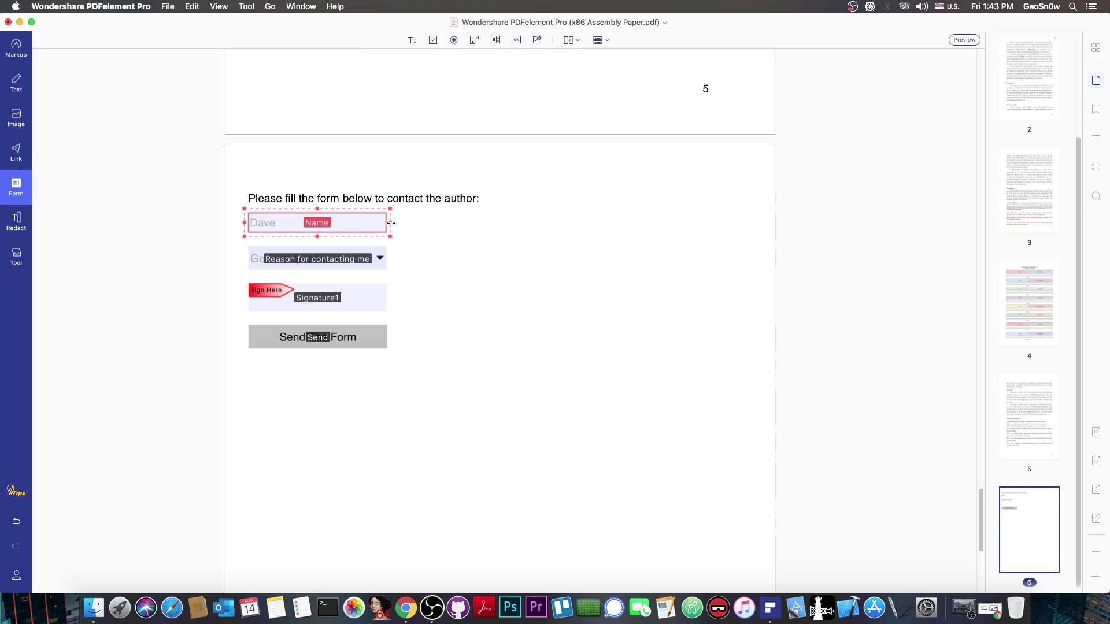
pyautogui.moveTo(390, 222); pyautogui.dragTo(752, 239)
pyautogui.click(381, 295)
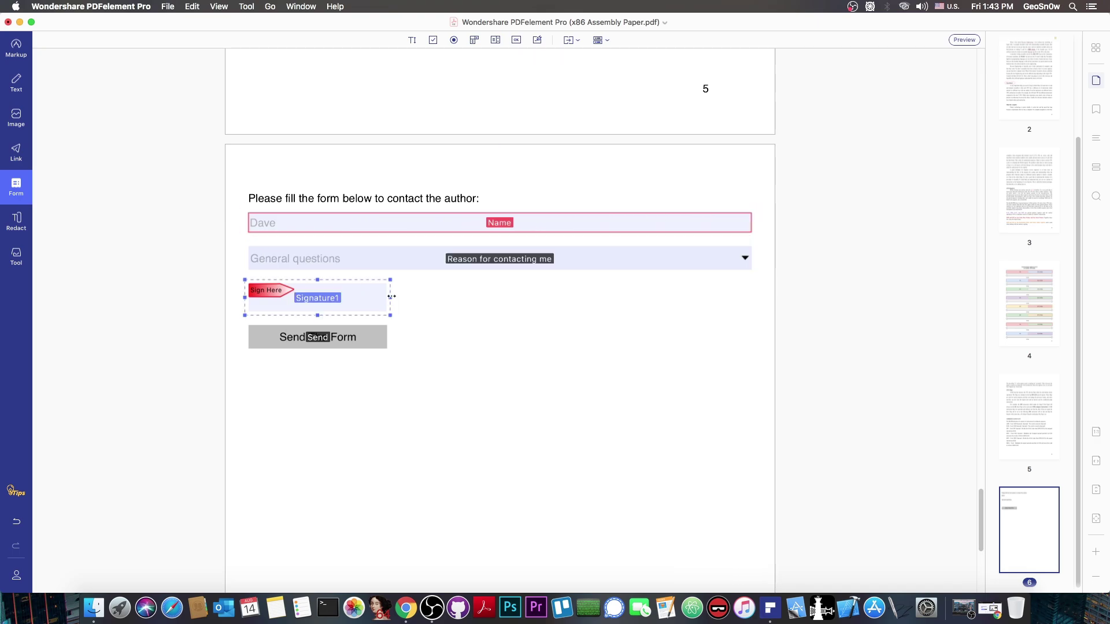
pyautogui.moveTo(391, 296); pyautogui.dragTo(753, 301)
pyautogui.click(360, 341)
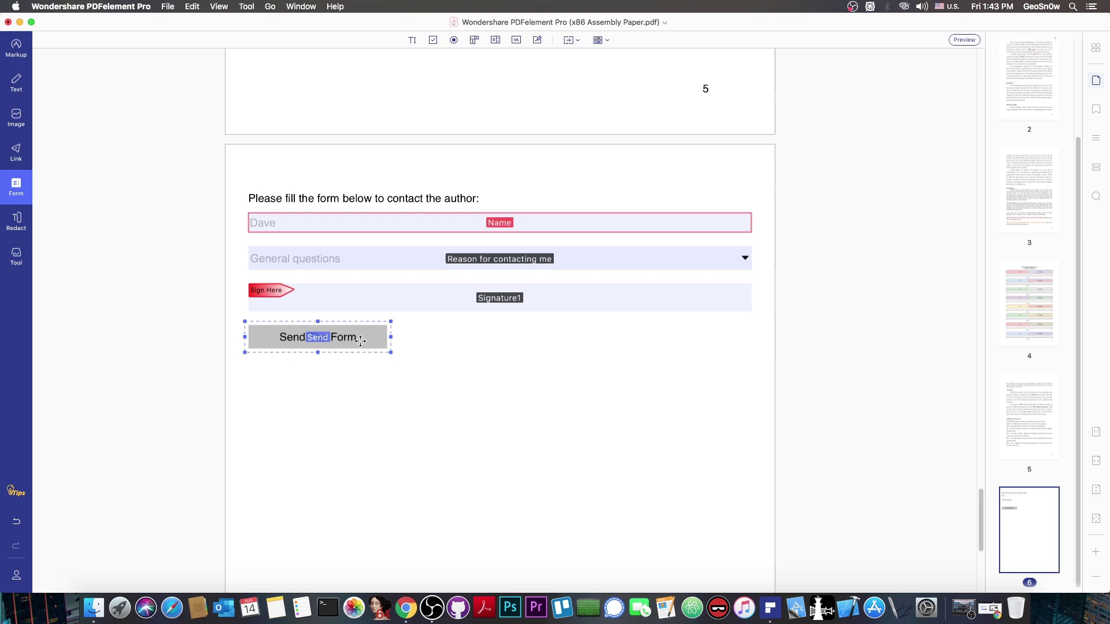
pyautogui.moveTo(389, 337); pyautogui.dragTo(751, 337)
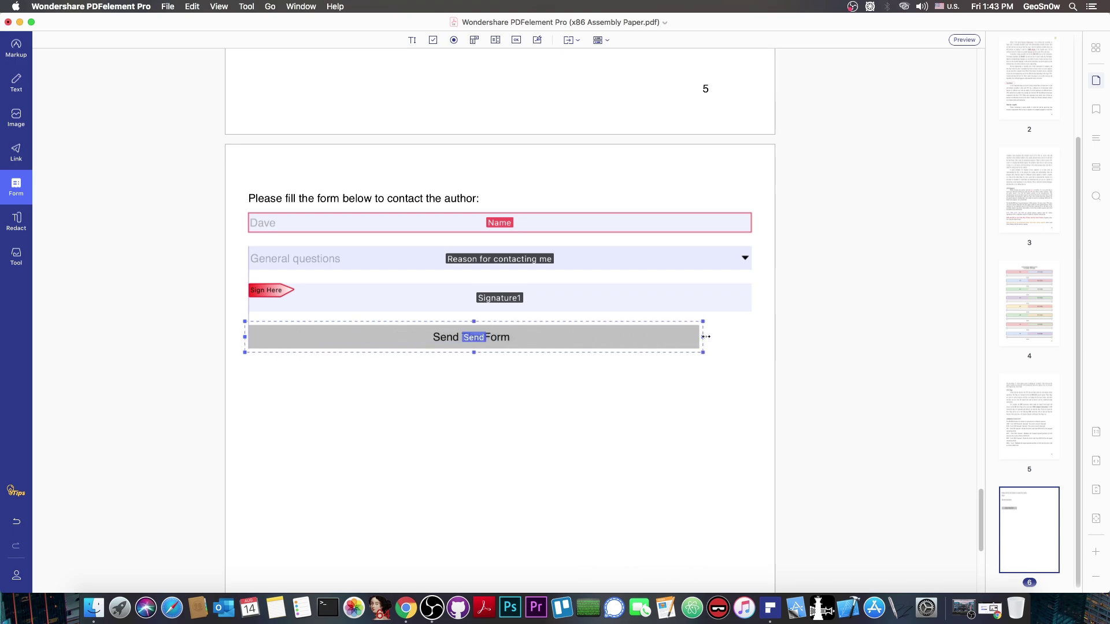
pyautogui.click(728, 384)
# Preview the form and try the Name and General questions fields
pyautogui.click(963, 39)
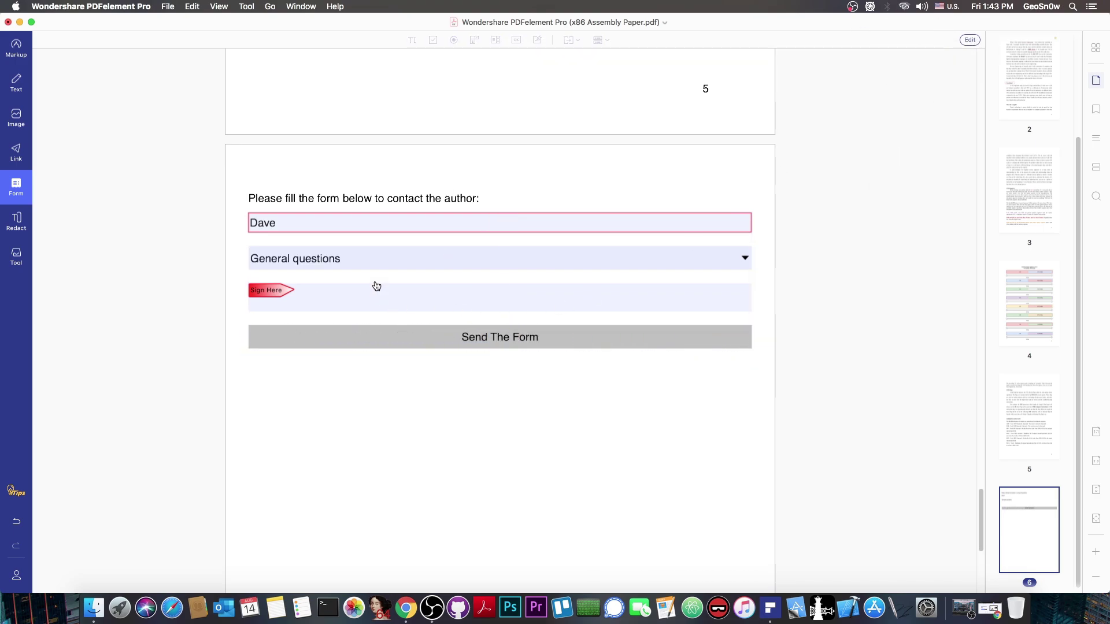
pyautogui.click(411, 218)
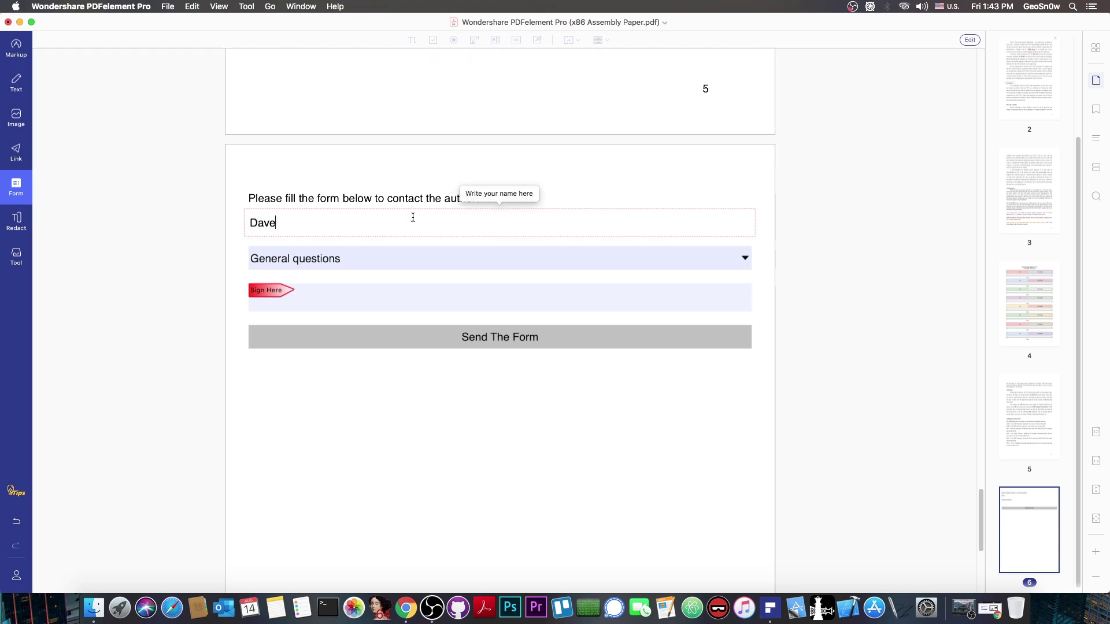
pyautogui.click(394, 264)
# Cancel the signing prompt and scroll back up to the page 4 register diagram
pyautogui.click(365, 300)
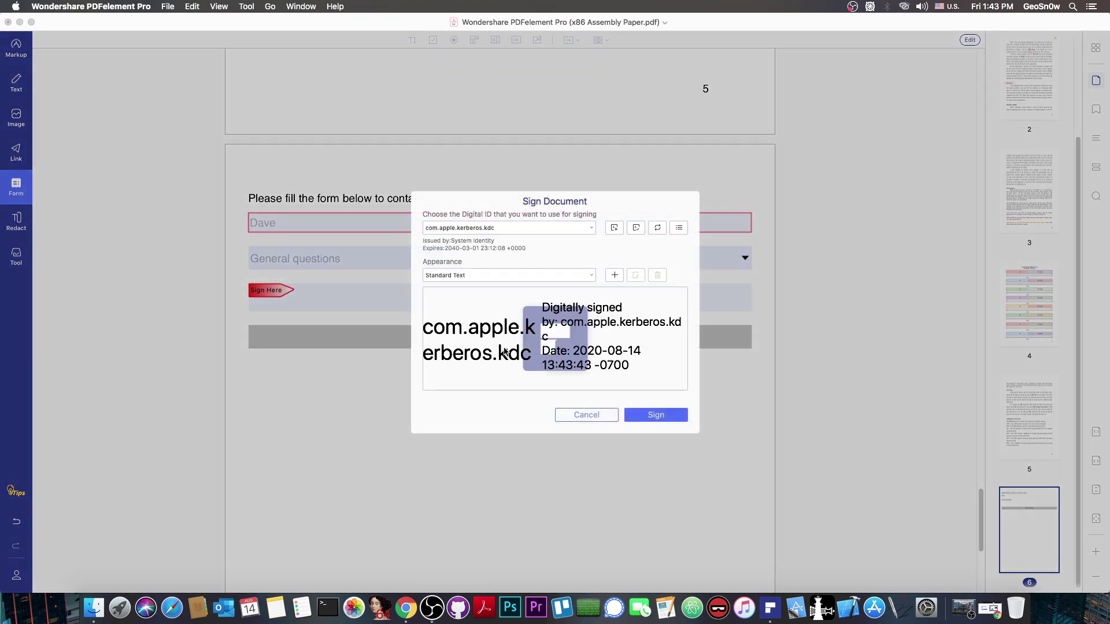
pyautogui.click(593, 412)
pyautogui.scroll(10, 307, 261)
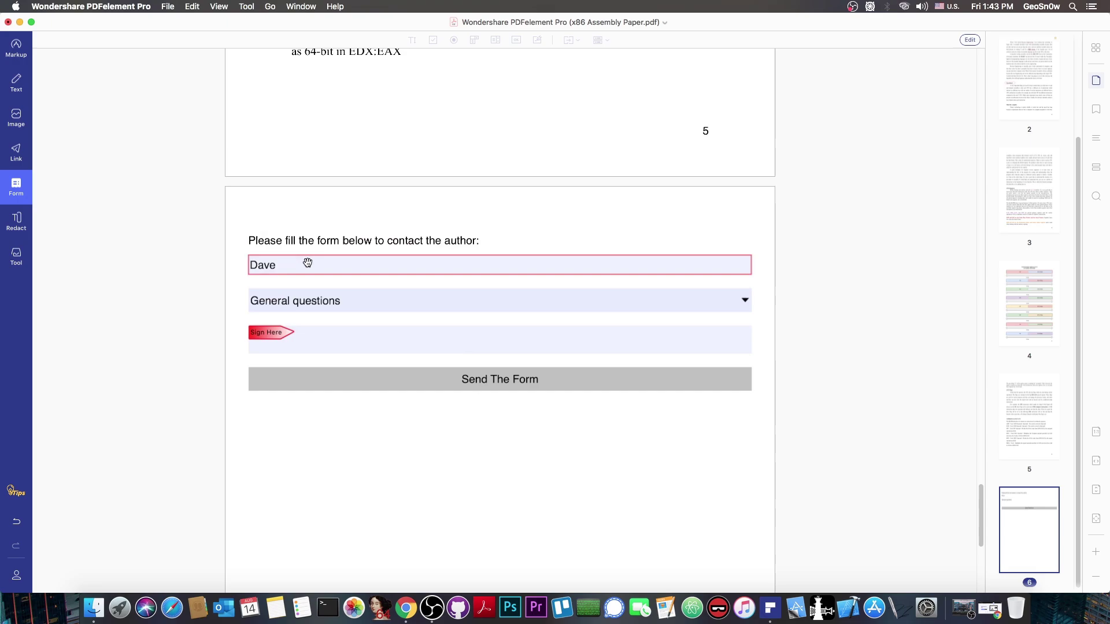
pyautogui.scroll(10, 307, 261)
pyautogui.click(12, 262)
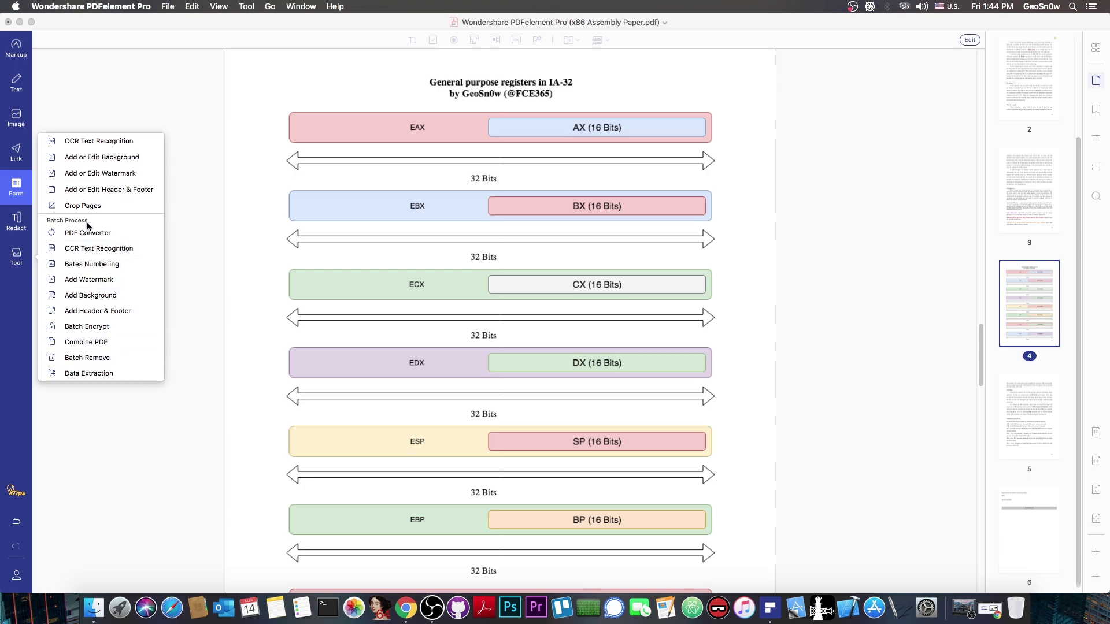
pyautogui.click(10, 173)
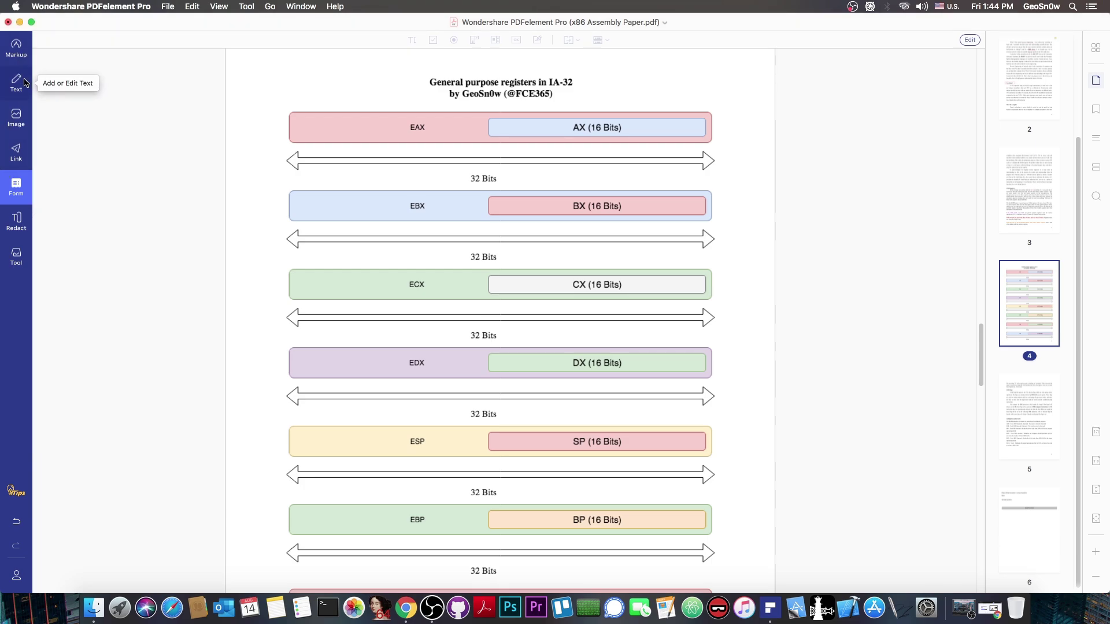
# Delete page 6, the contact form page, leaving a five-page document in reading view
pyautogui.click(16, 46)
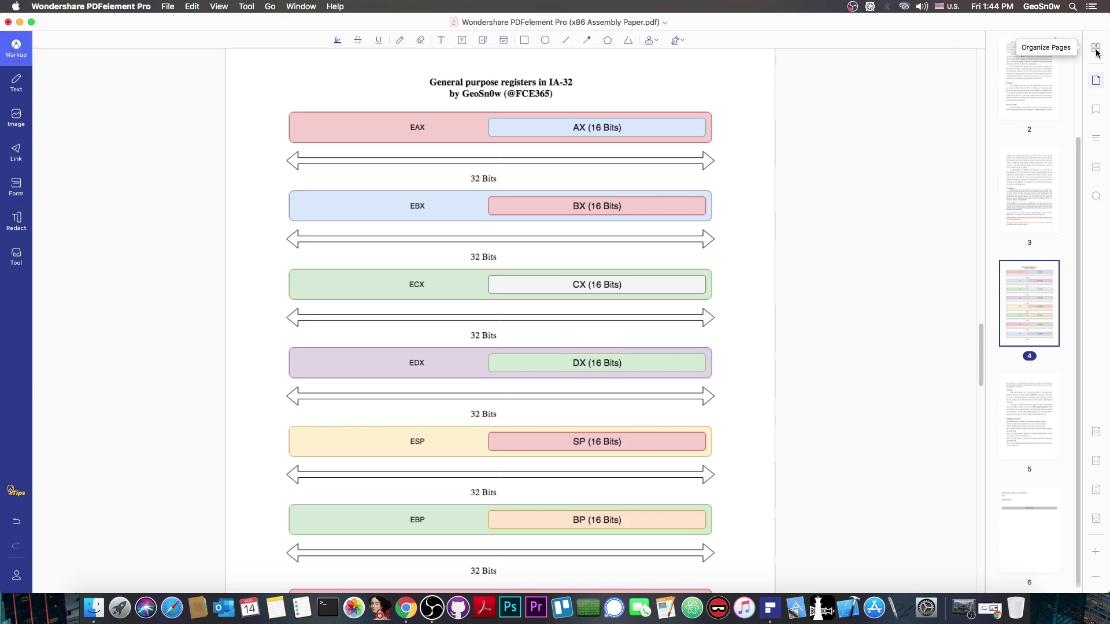
pyautogui.click(1097, 51)
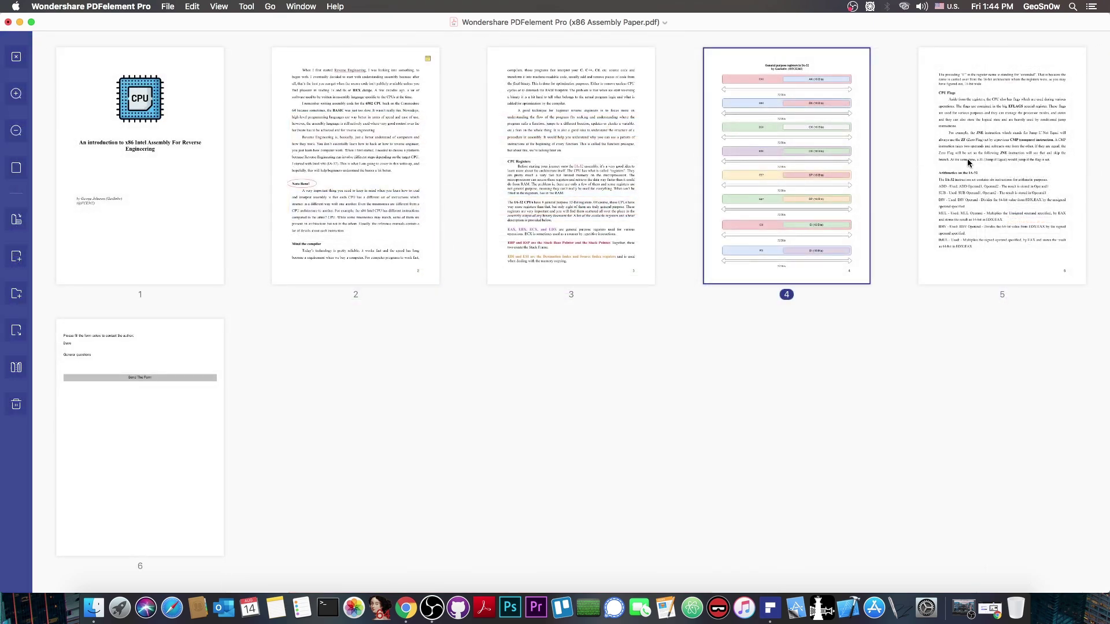
pyautogui.click(118, 421)
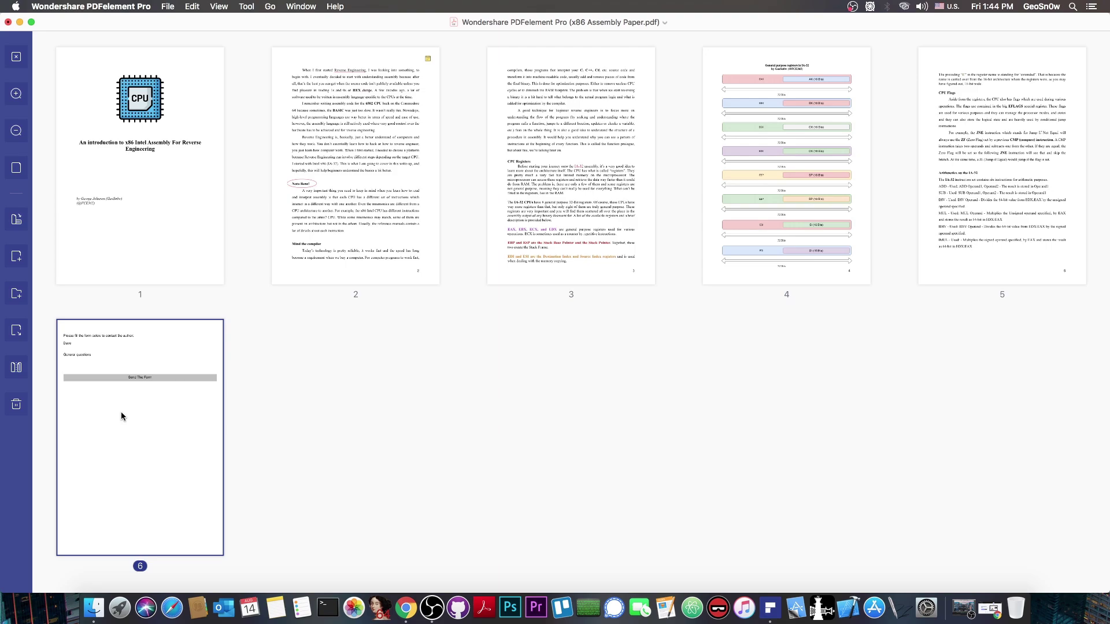
pyautogui.click(17, 406)
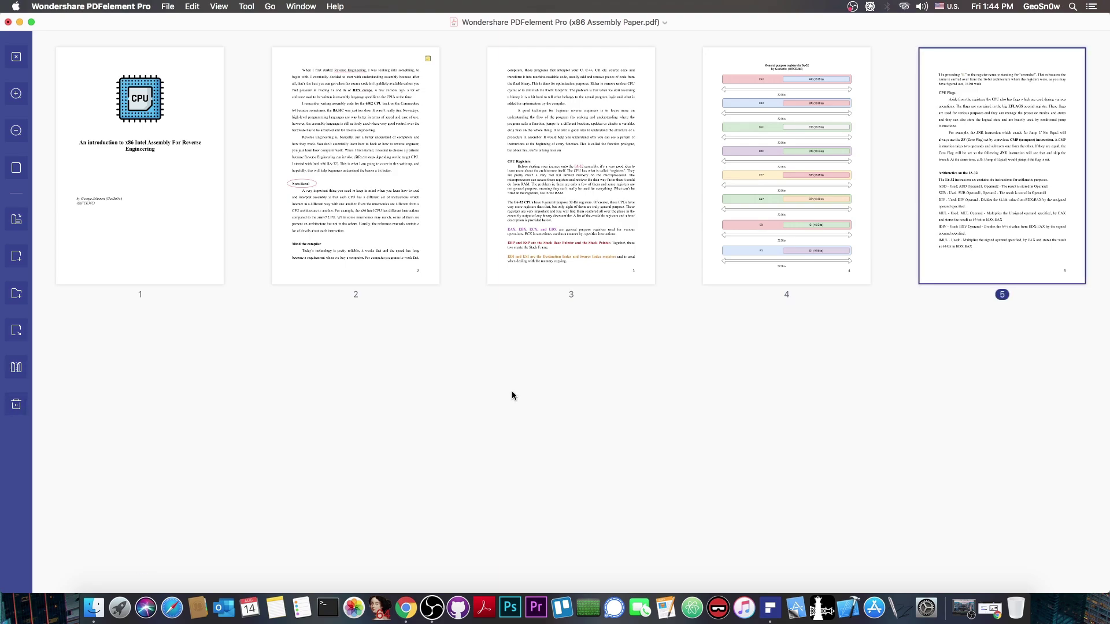
pyautogui.press('Escape')
pyautogui.scroll(-10, 738, 226)
pyautogui.scroll(15, 761, 199)
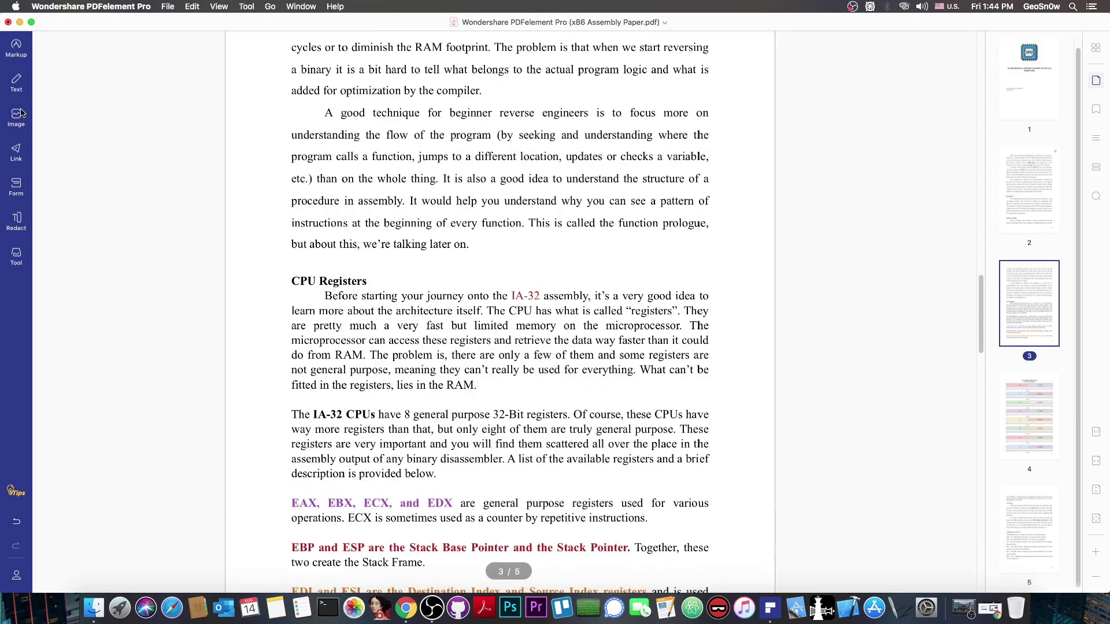
# Highlight the paragraph starting "A good technique" in orange
pyautogui.click(18, 52)
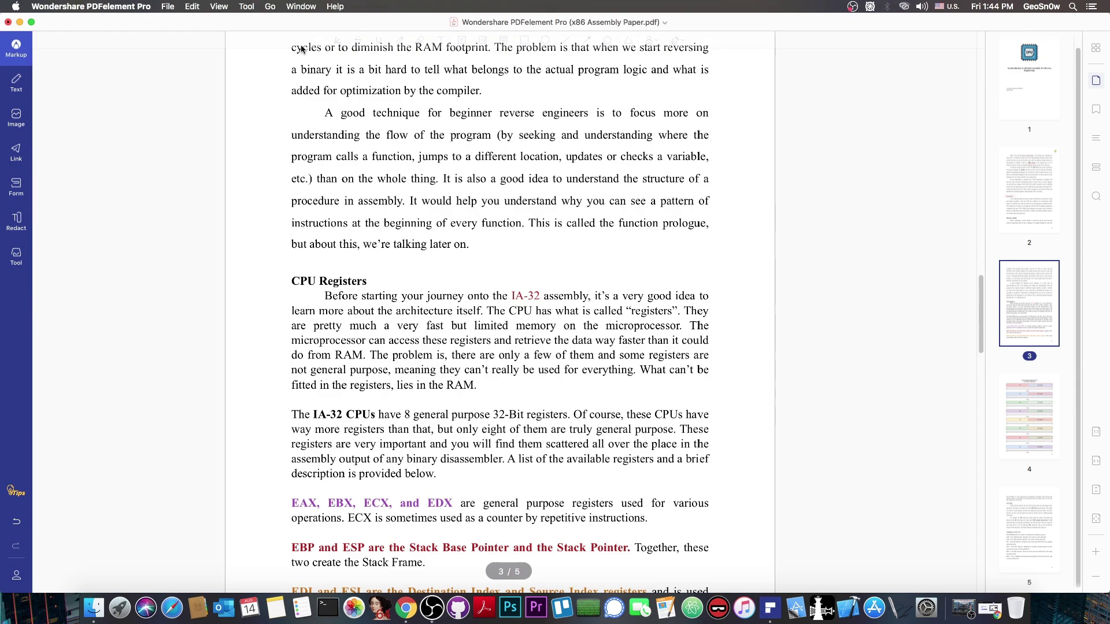
pyautogui.click(338, 40)
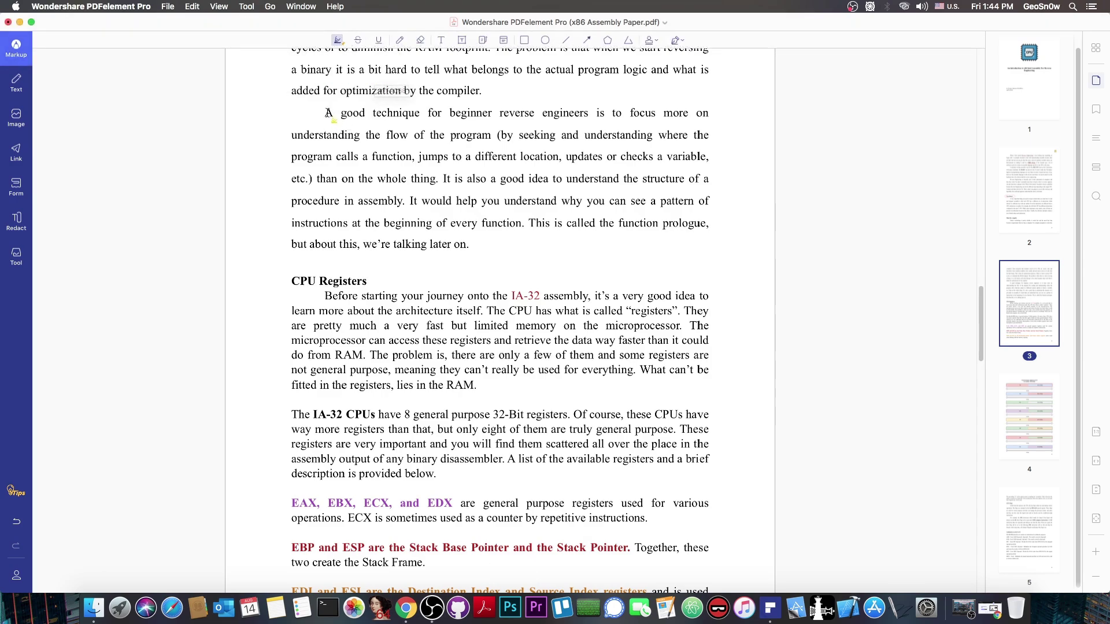
pyautogui.click(338, 78)
pyautogui.moveTo(328, 114); pyautogui.dragTo(479, 243)
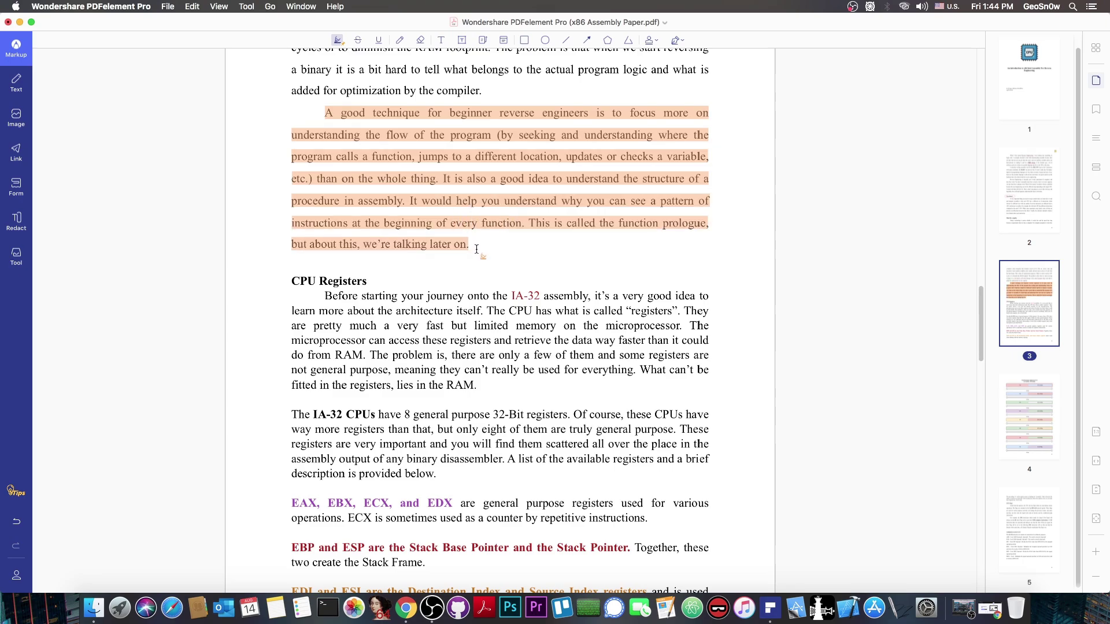
pyautogui.scroll(5, 635, 254)
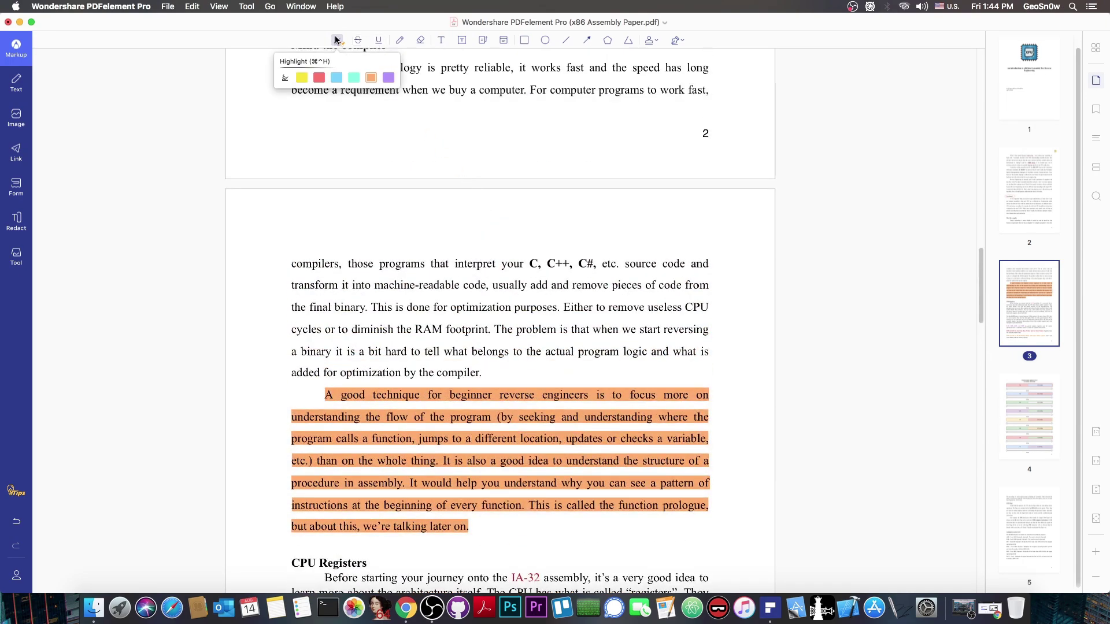
# Highlight "RAM footprint" in green
pyautogui.click(339, 40)
pyautogui.click(371, 78)
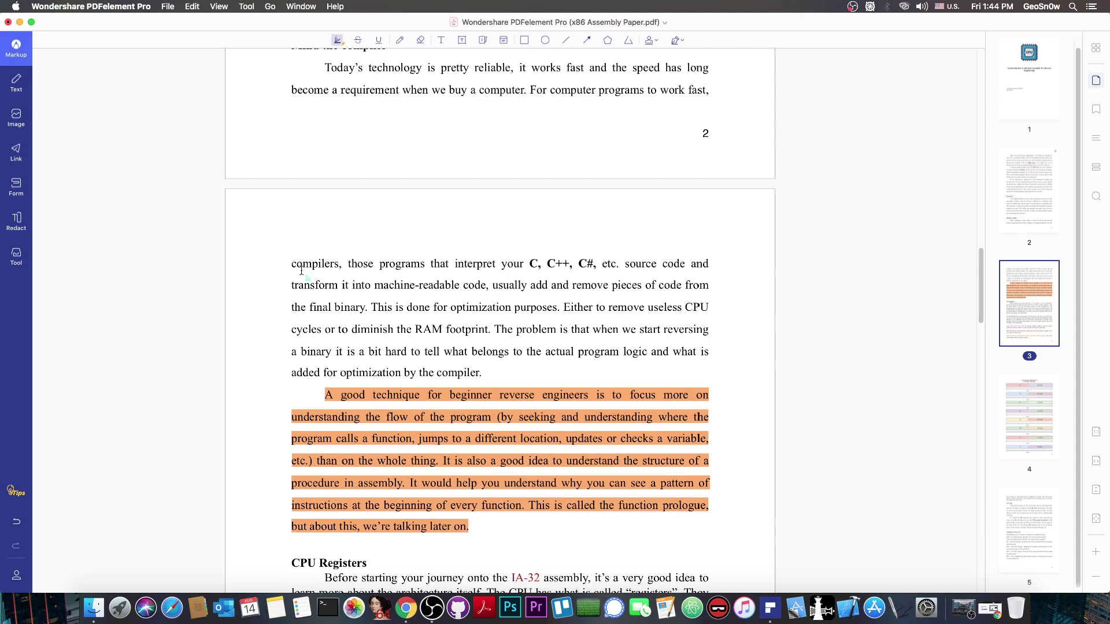
pyautogui.moveTo(416, 331); pyautogui.dragTo(489, 332)
pyautogui.scroll(3, 439, 191)
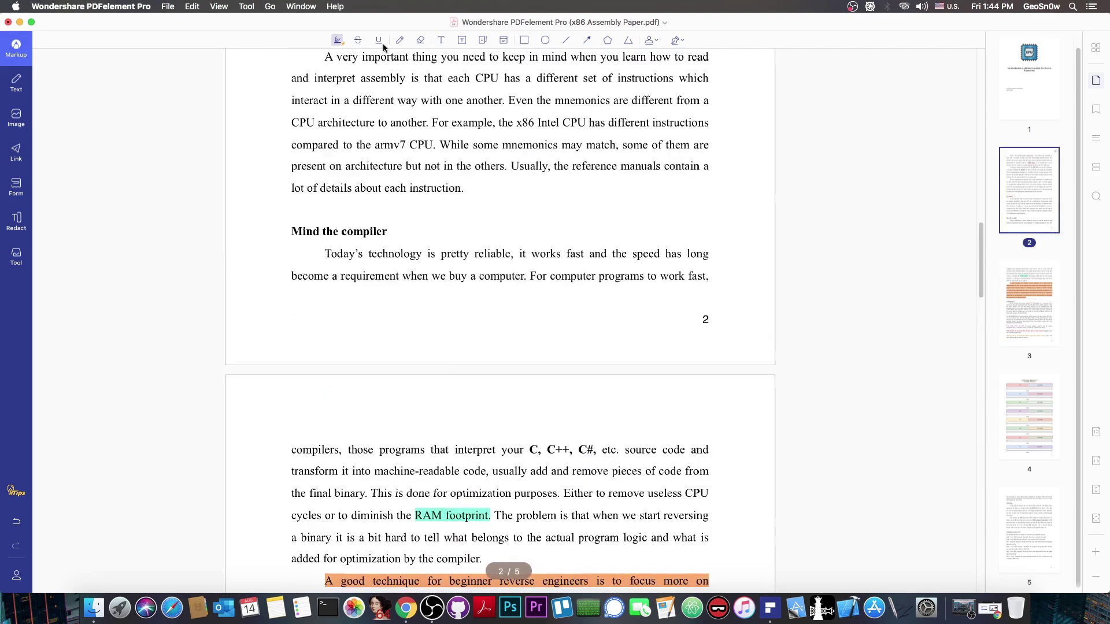
# Highlight "CPU architecture" on page 2 with a custom purple colour
pyautogui.click(338, 40)
pyautogui.click(389, 78)
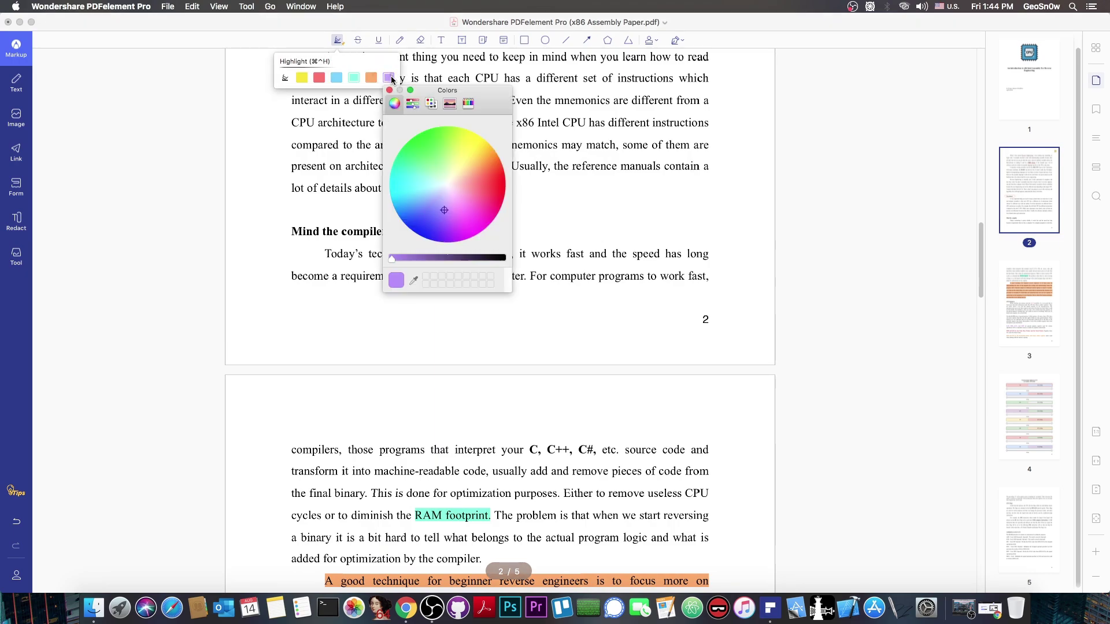
pyautogui.click(390, 79)
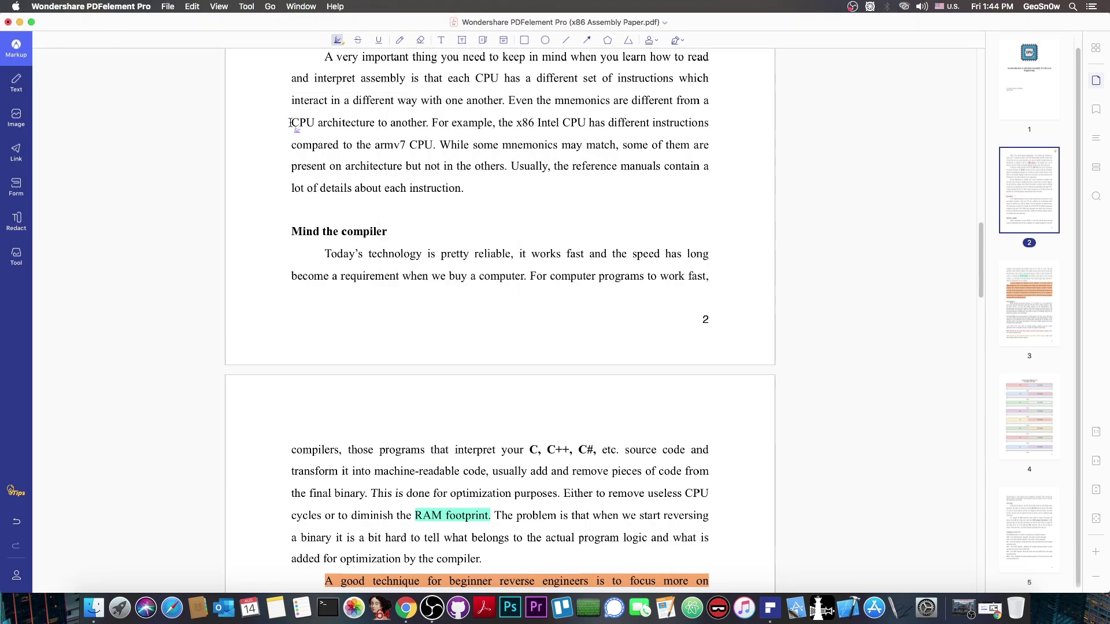
pyautogui.moveTo(292, 122); pyautogui.dragTo(434, 146)
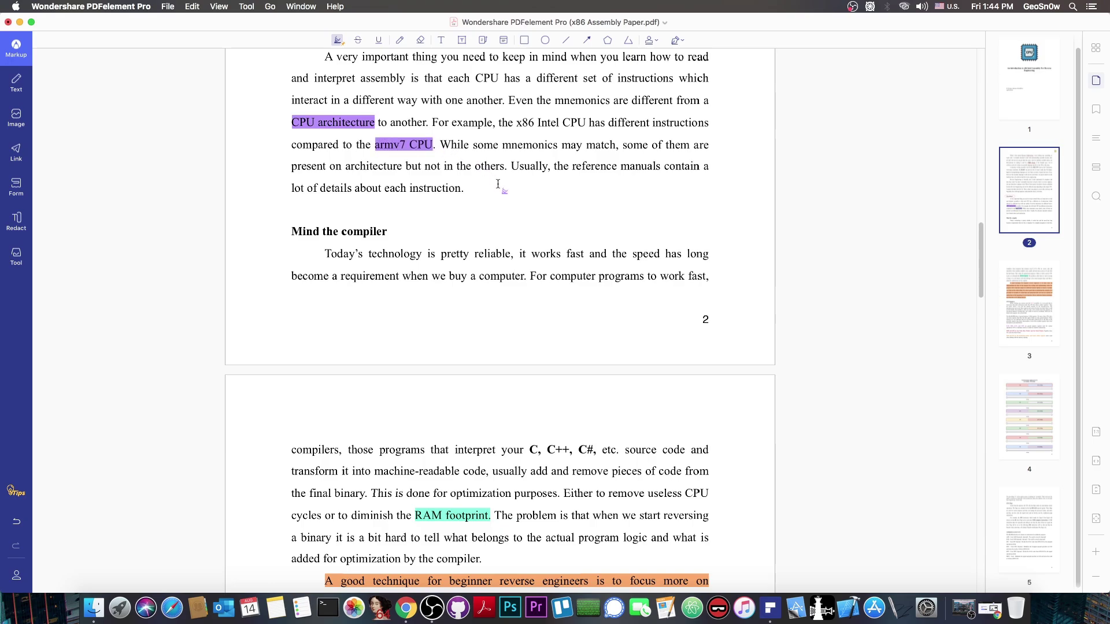
pyautogui.scroll(-15, 730, 174)
pyautogui.scroll(5, 712, 180)
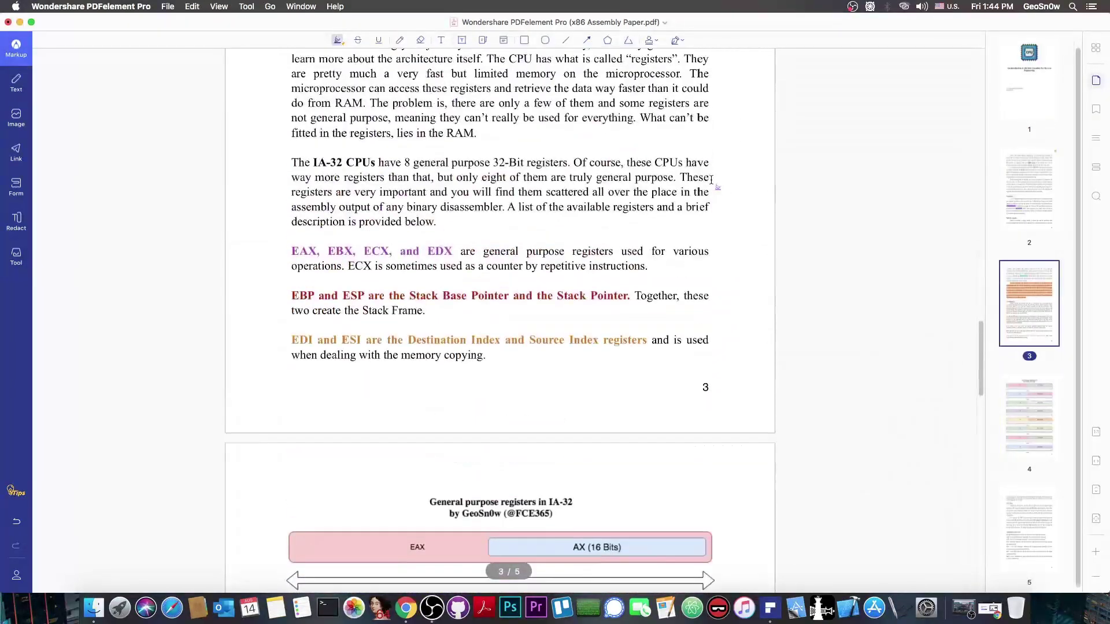
pyautogui.scroll(12, 711, 179)
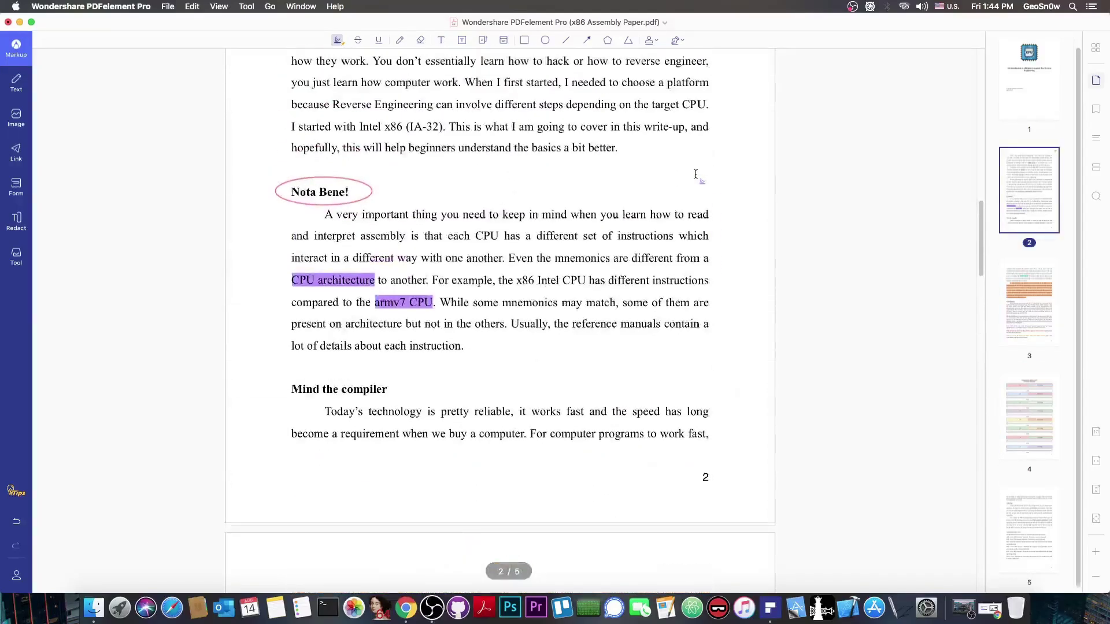
# Place a RECEIVED stamp near the bottom of page 1
pyautogui.scroll(7, 696, 174)
pyautogui.click(651, 40)
pyautogui.click(659, 141)
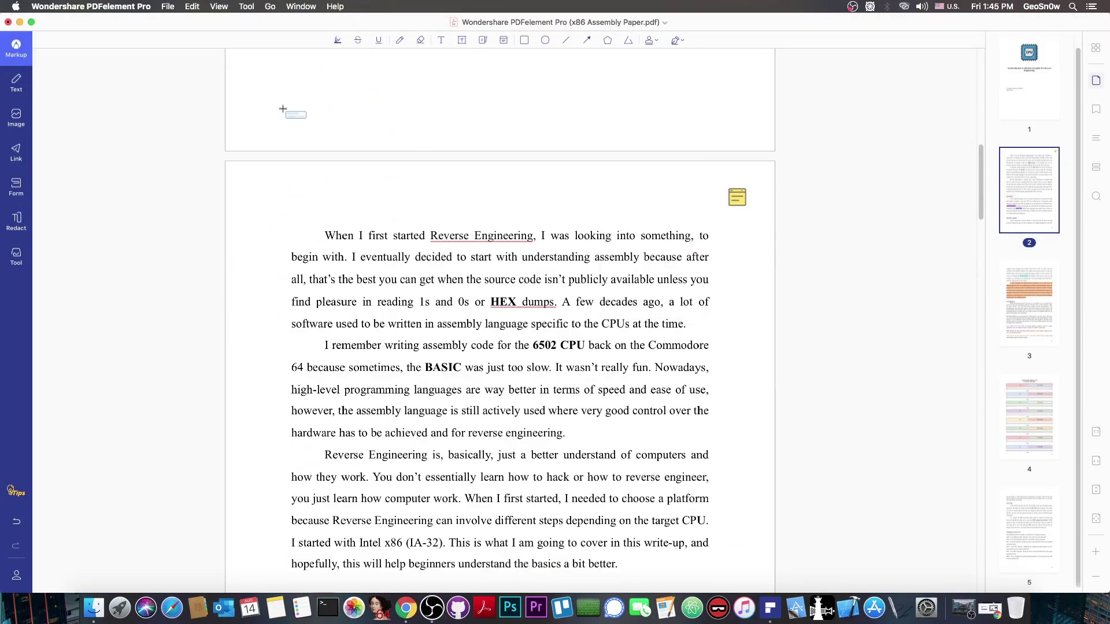
pyautogui.click(281, 76)
# Draw a text callout pointing at the title on page 1
pyautogui.scroll(10, 681, 211)
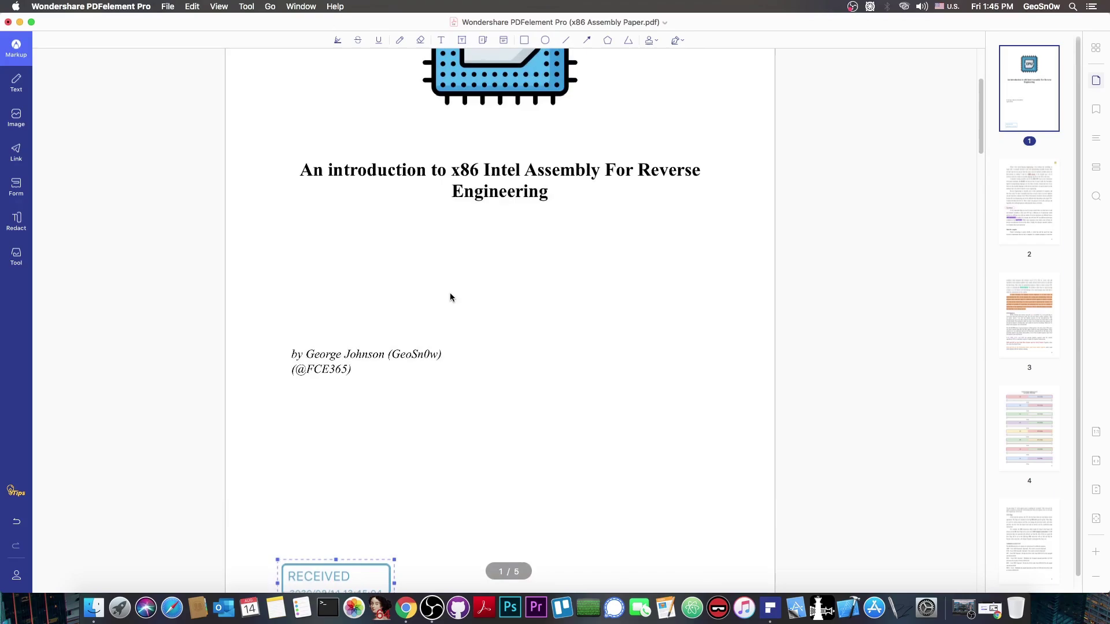
pyautogui.scroll(5, 462, 278)
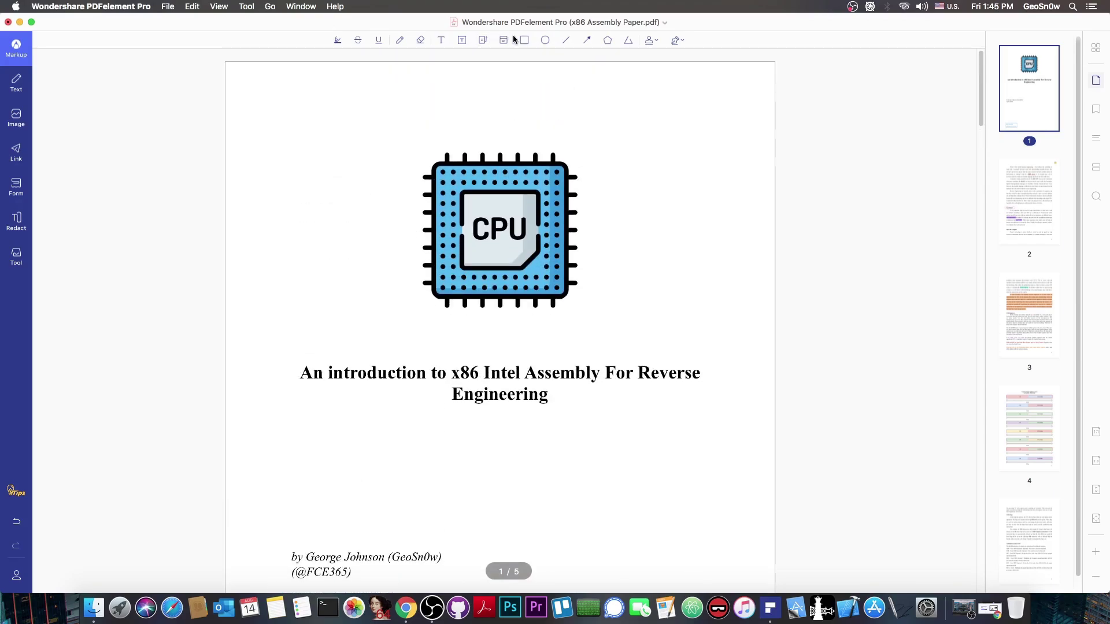
pyautogui.click(483, 40)
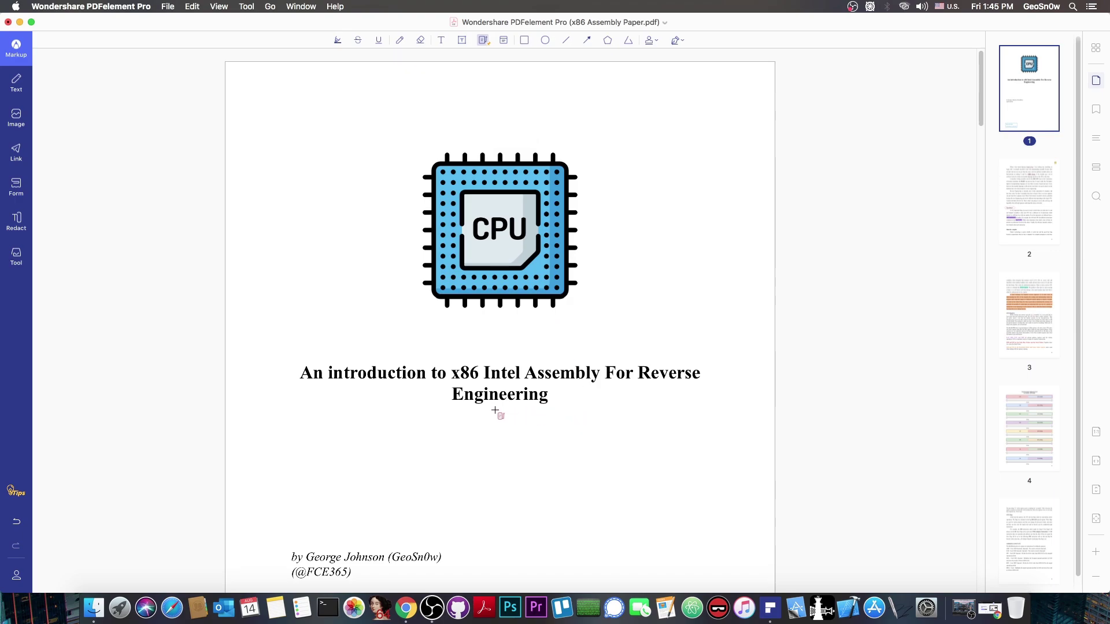
pyautogui.moveTo(495, 410); pyautogui.dragTo(577, 437)
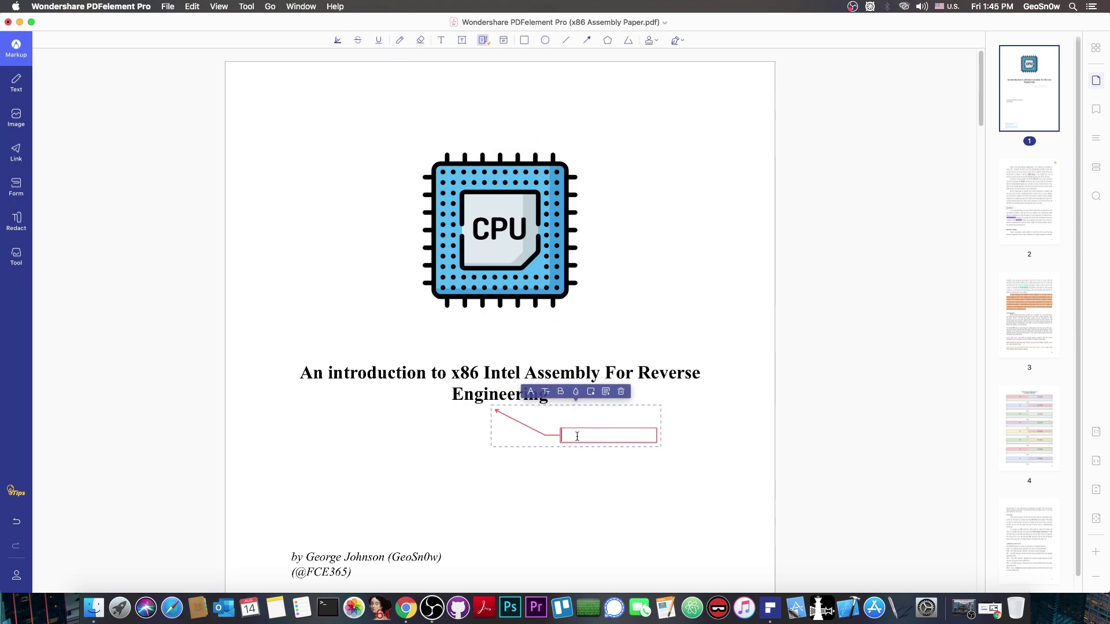
# Enter 'For Beginners' in the callout, replace x86 Assembly Paper.pdf on the Desktop, and close it
pyautogui.write('For Beginners')
pyautogui.click(16, 81)
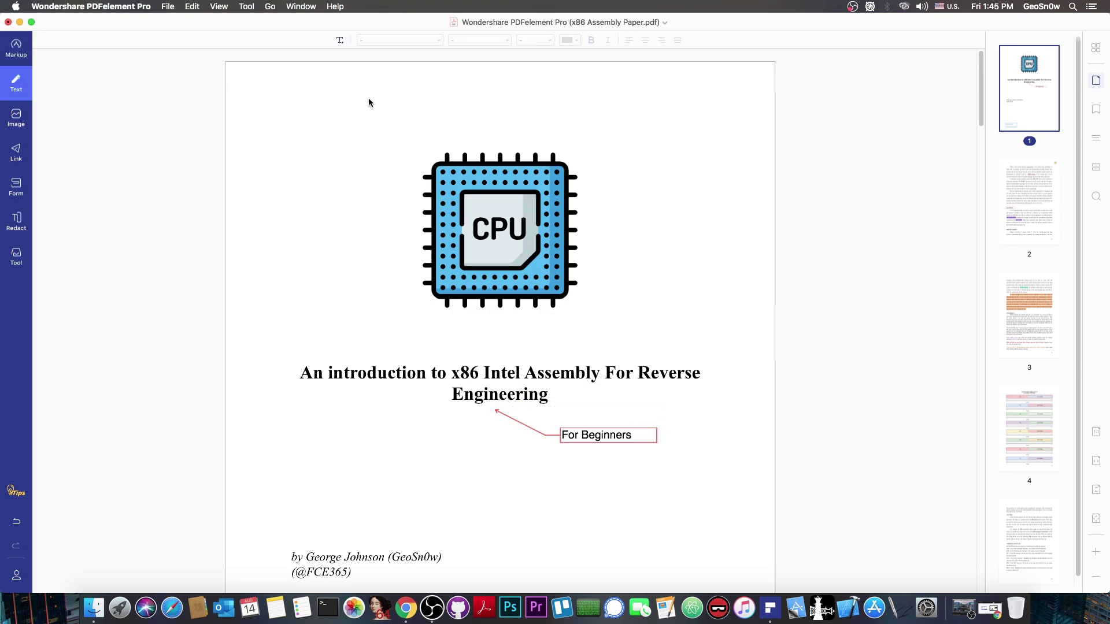
pyautogui.click(168, 7)
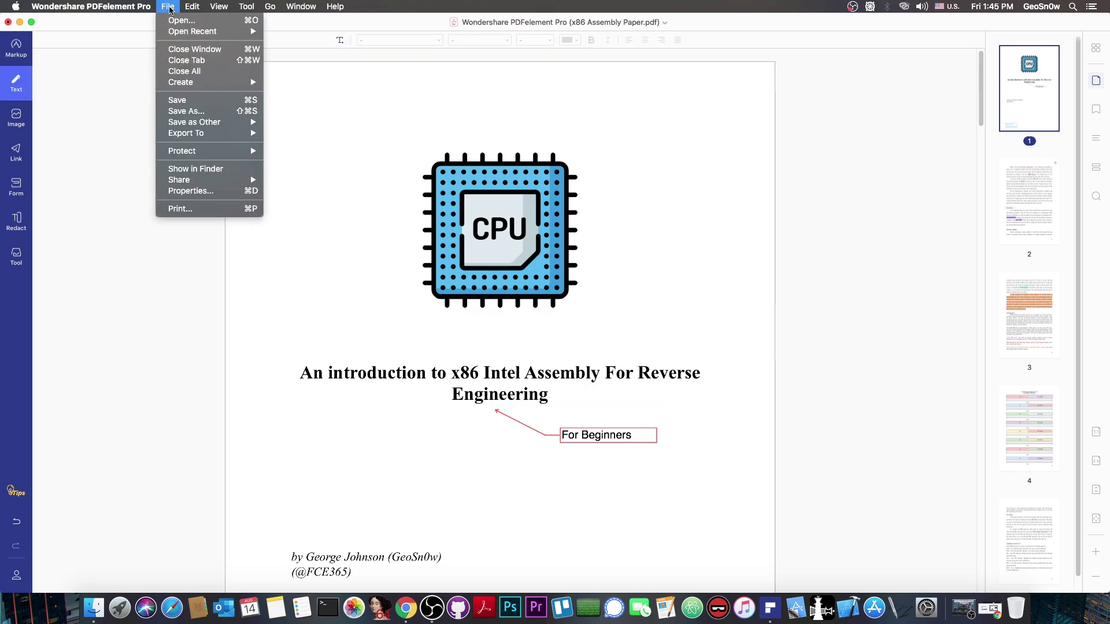
pyautogui.click(187, 111)
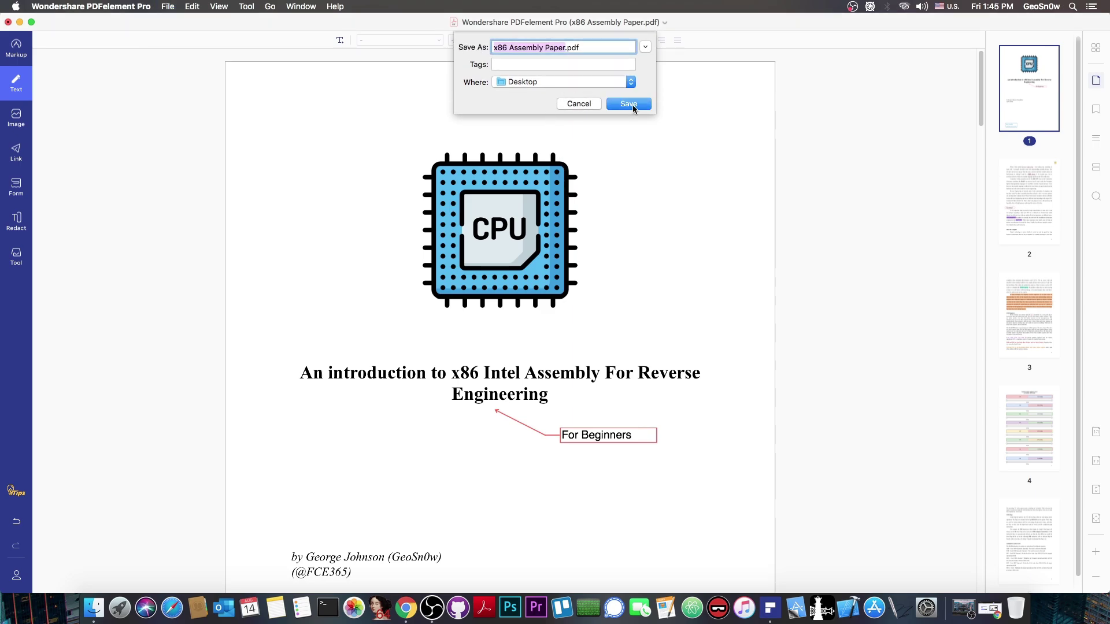
pyautogui.click(633, 109)
pyautogui.click(640, 107)
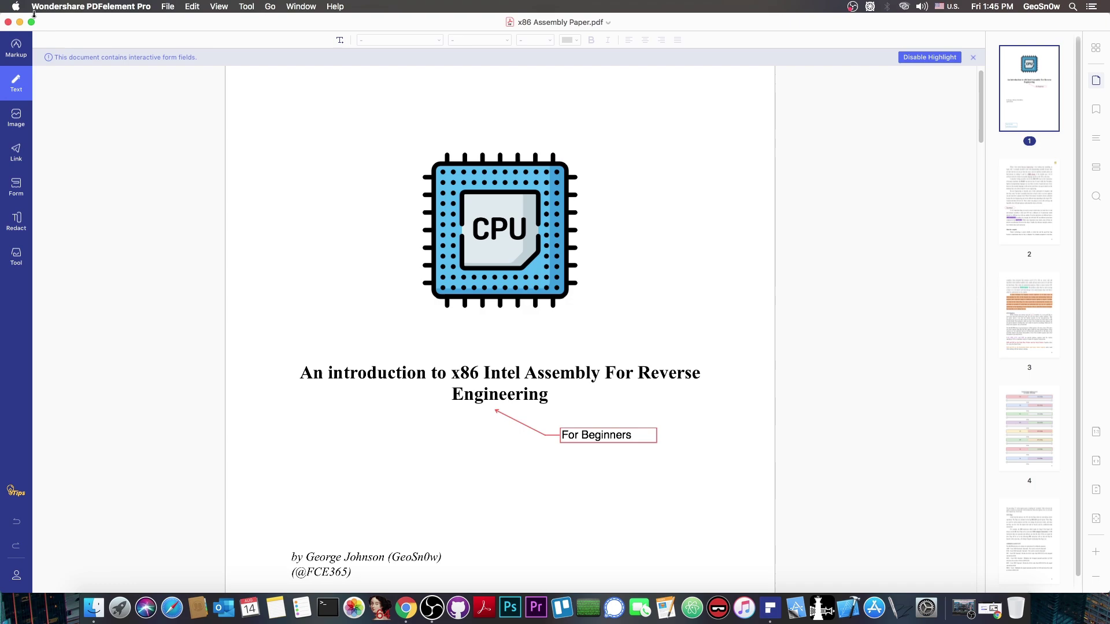
pyautogui.click(8, 22)
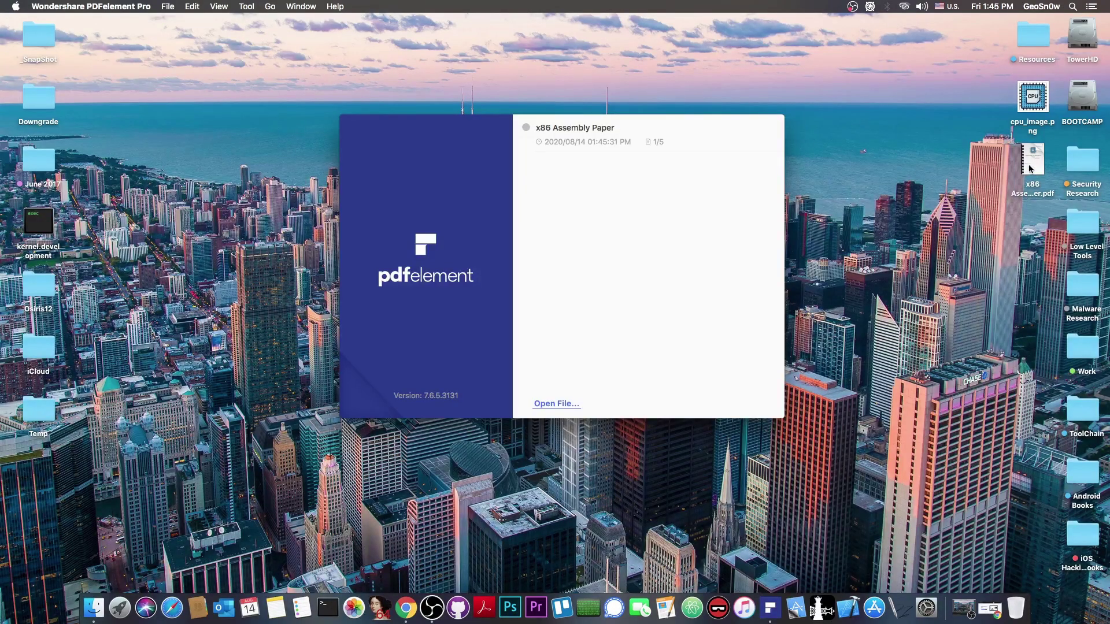
pyautogui.moveTo(1039, 169); pyautogui.dragTo(671, 191)
pyautogui.scroll(-10, 659, 199)
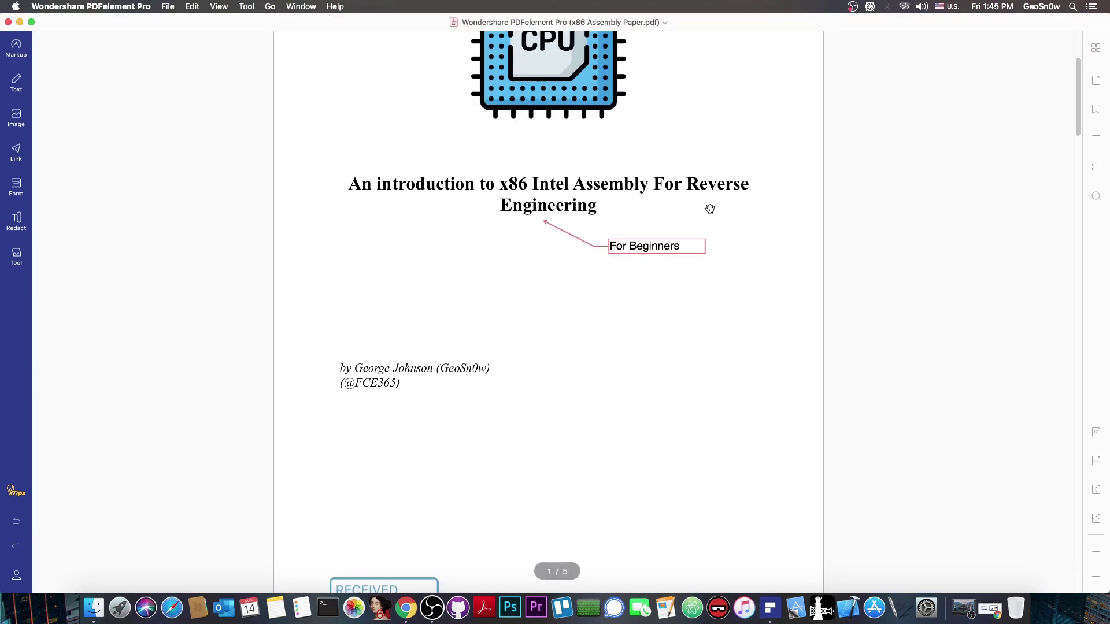
pyautogui.scroll(-8, 697, 222)
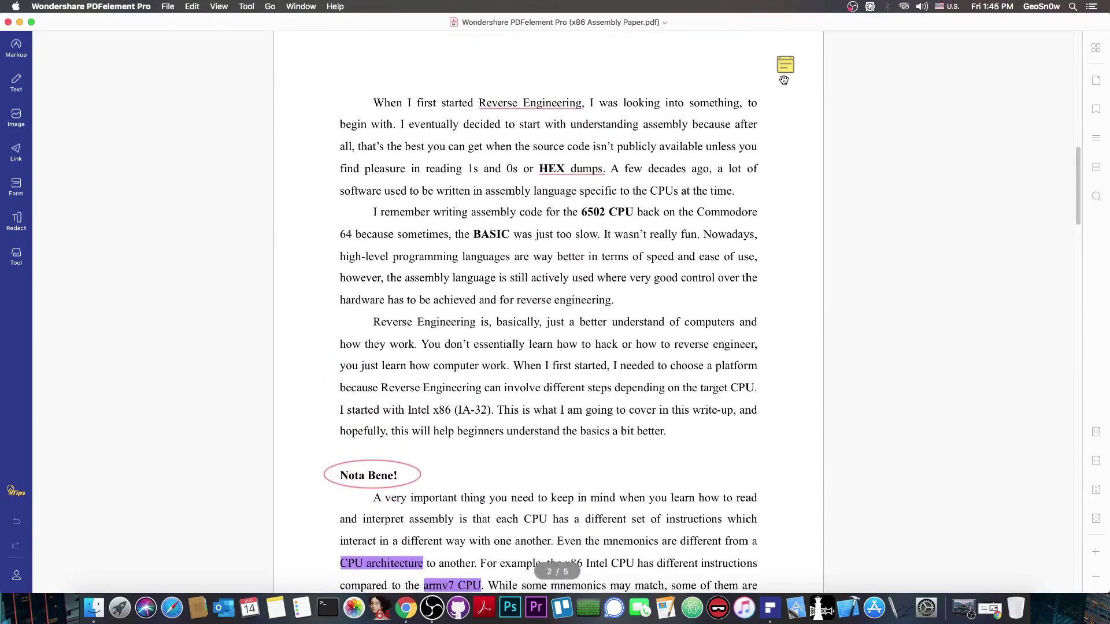
pyautogui.click(785, 64)
pyautogui.doubleClick(785, 63)
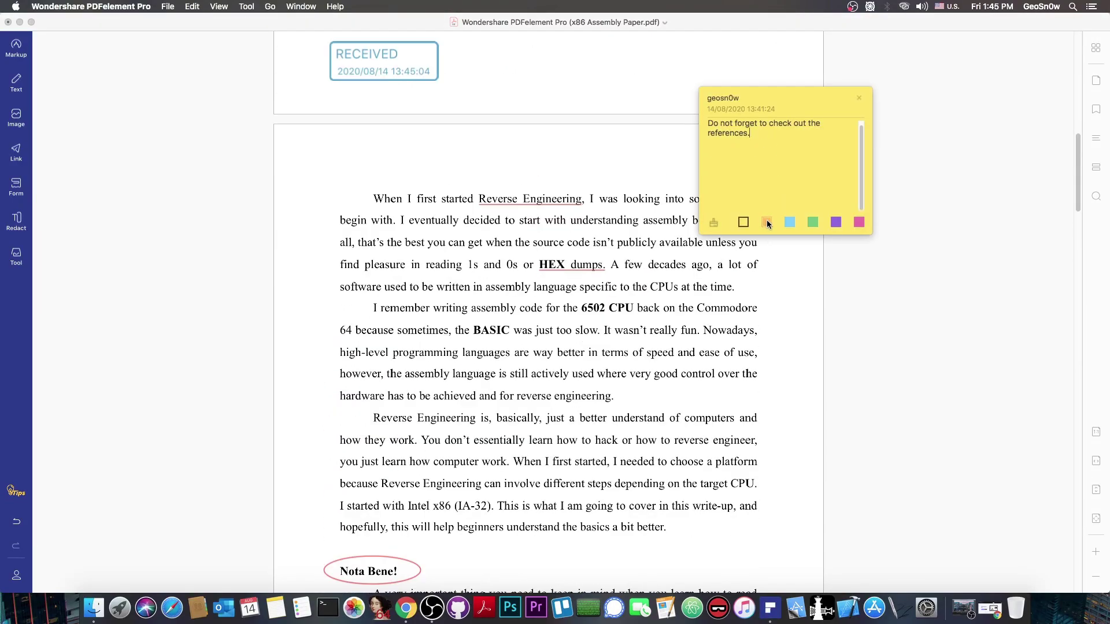
pyautogui.click(766, 221)
pyautogui.click(789, 222)
pyautogui.click(812, 222)
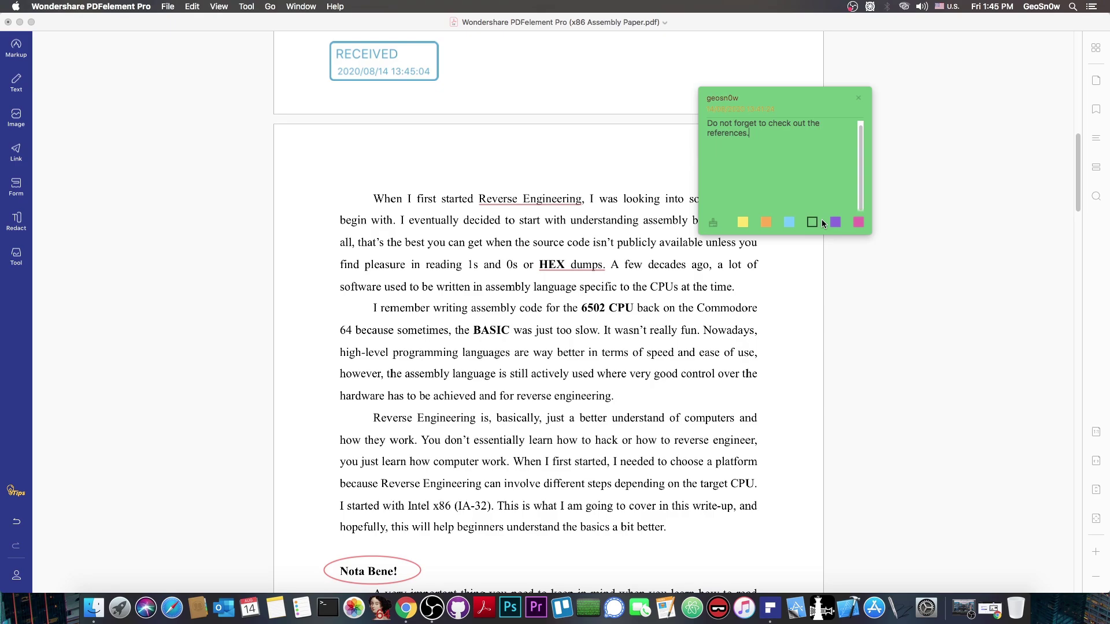
pyautogui.click(925, 204)
pyautogui.scroll(-20, 925, 205)
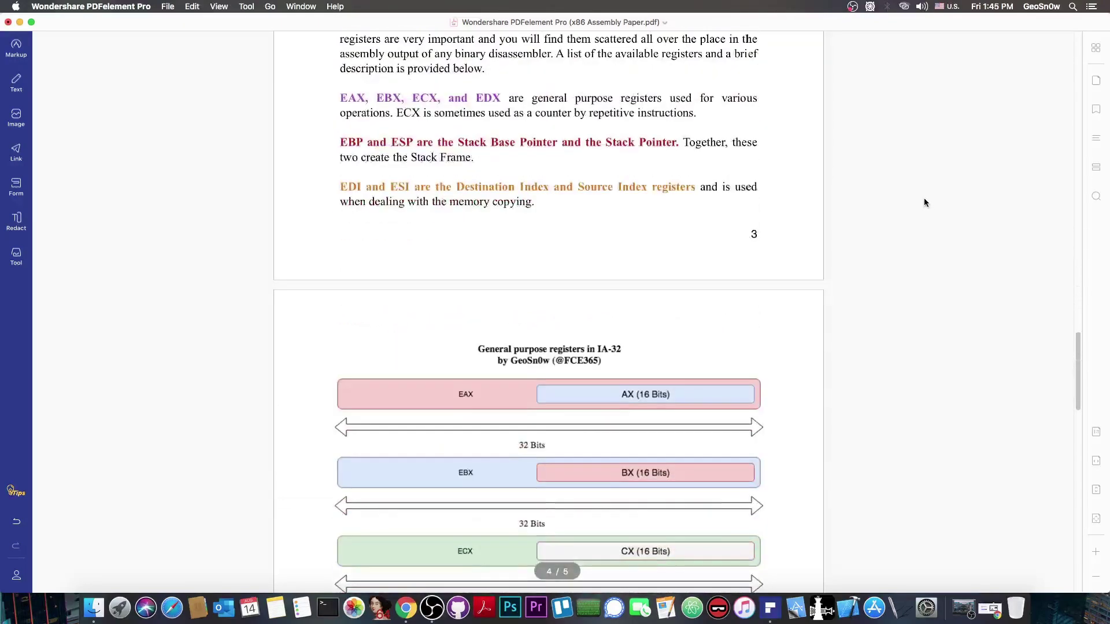
pyautogui.scroll(-5, 921, 196)
pyautogui.scroll(10, 266, 177)
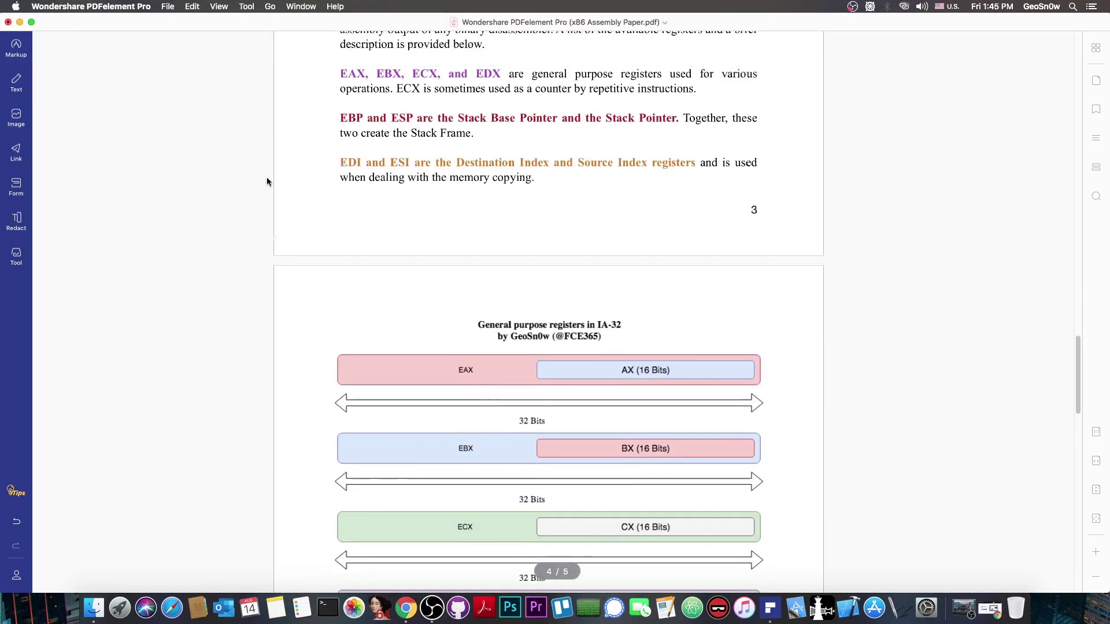
pyautogui.scroll(5, 345, 173)
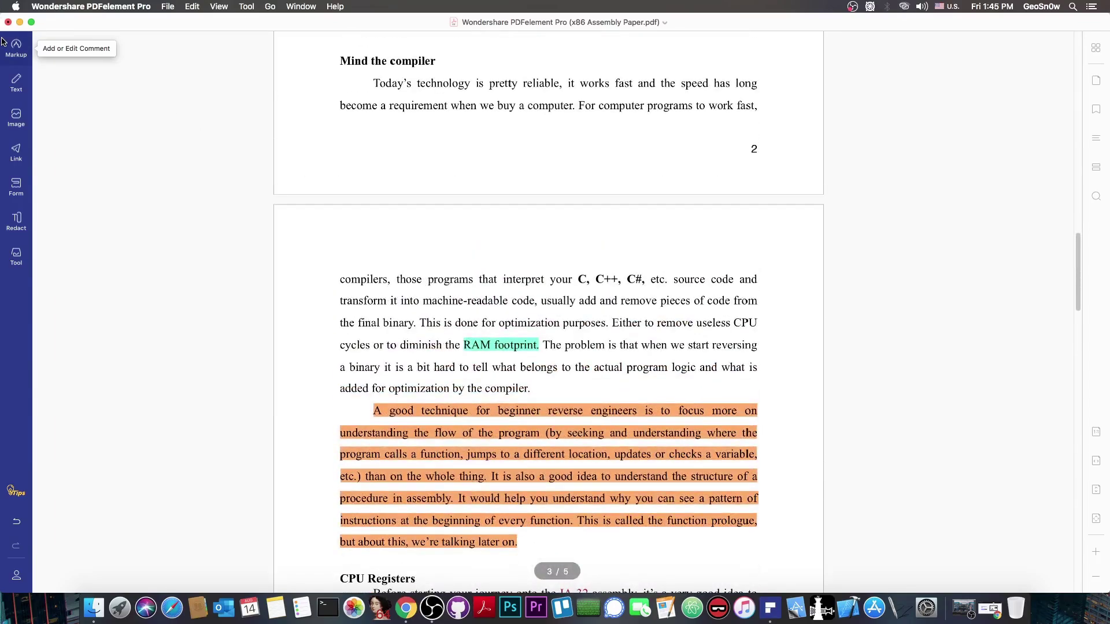
pyautogui.press('super+w')
pyautogui.click(518, 343)
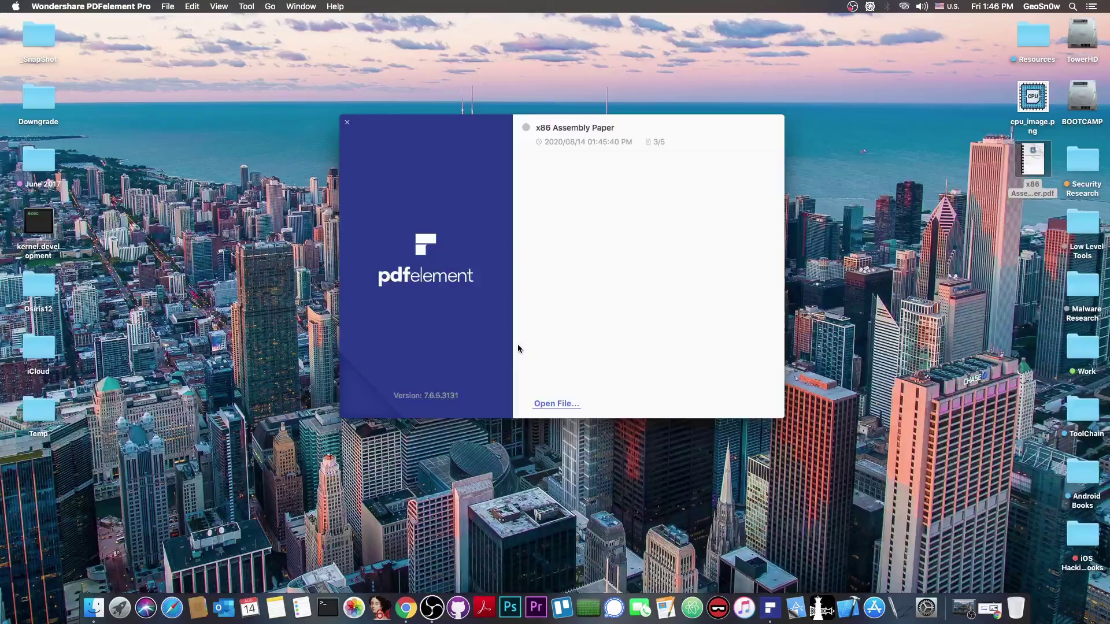
# Close the PDFelement welcome window so only the desktop shows
pyautogui.click(990, 607)
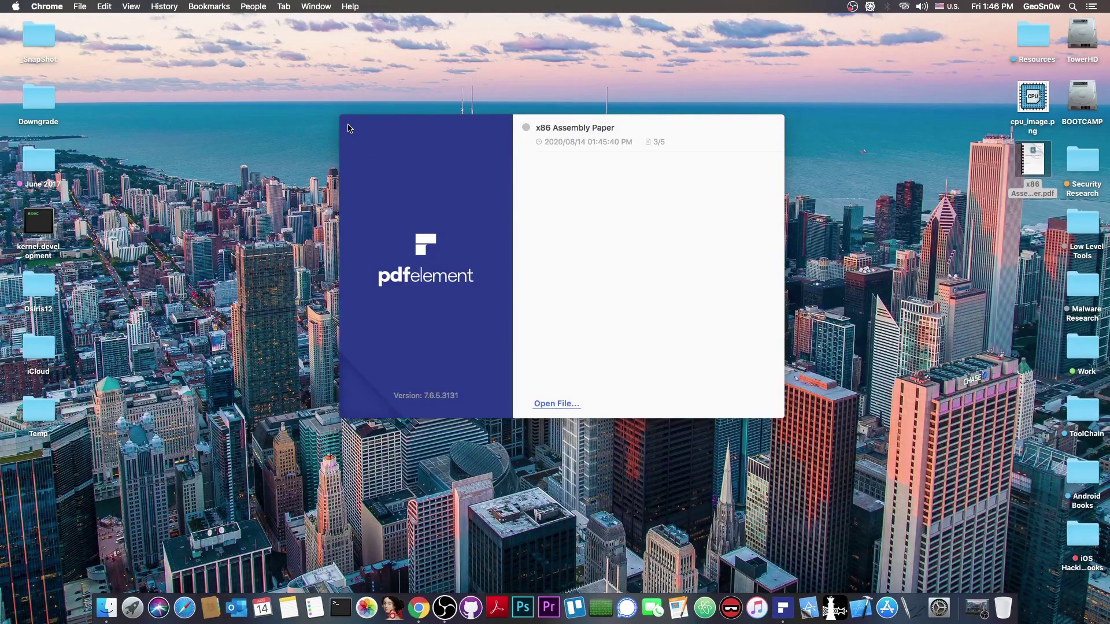
pyautogui.click(348, 127)
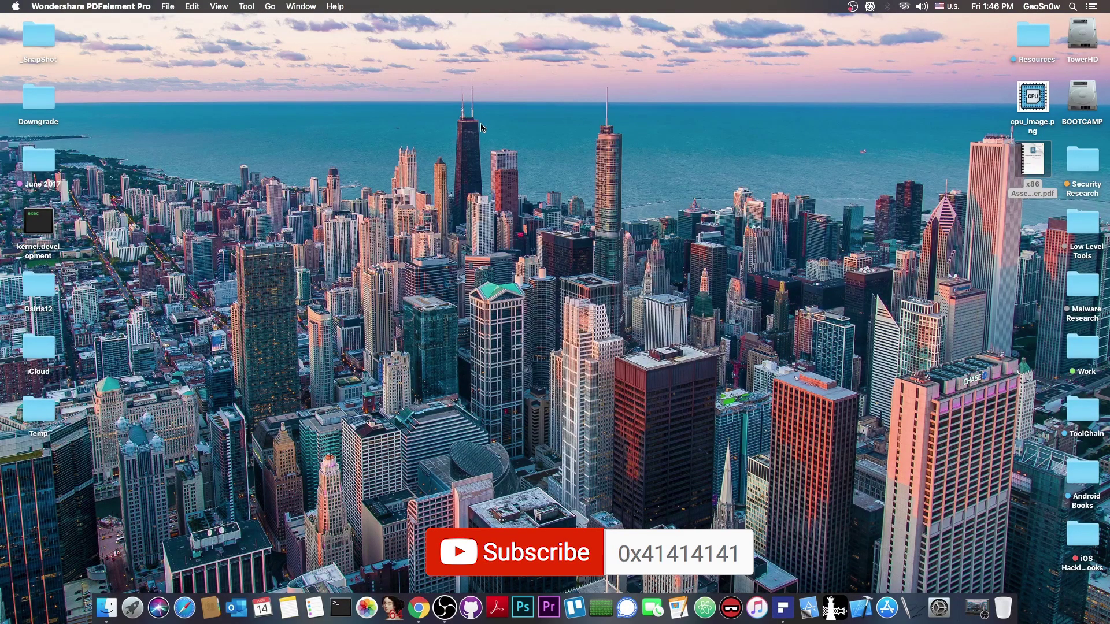